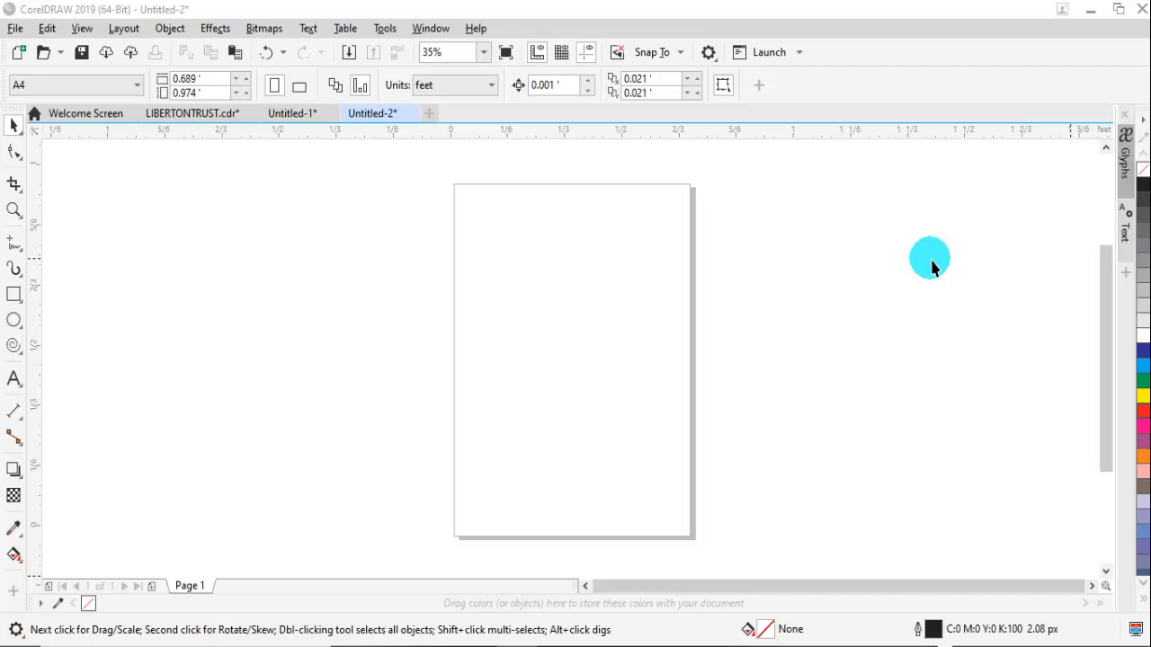
left_click(1091, 14)
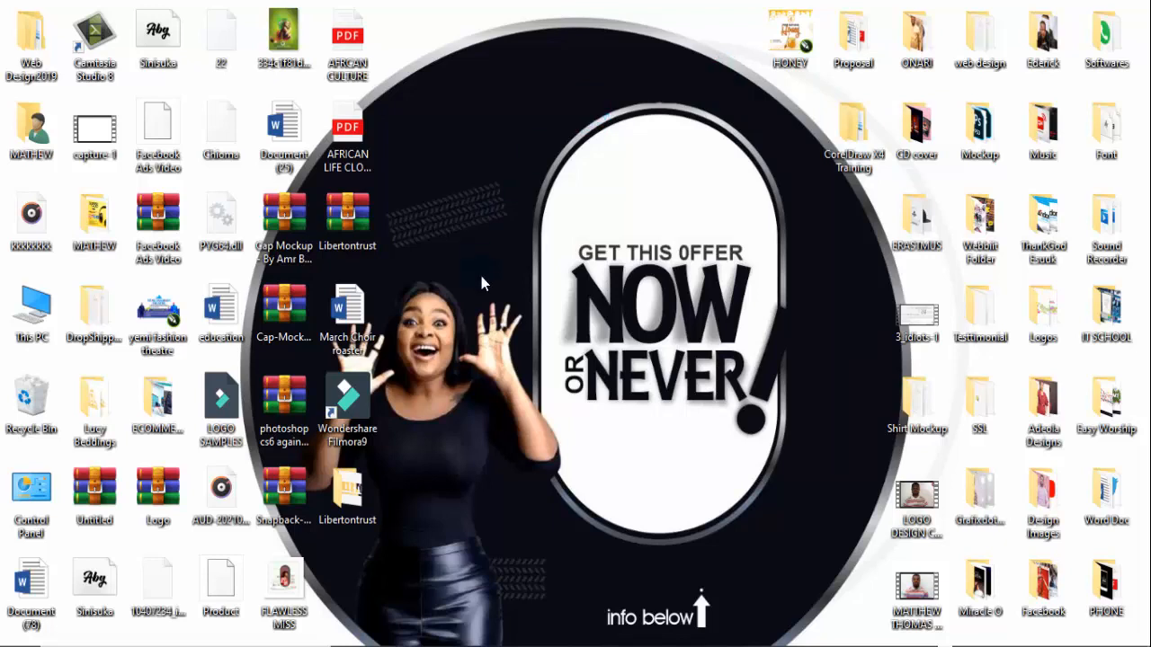
left_click(919, 514)
mouse_move(628, 646)
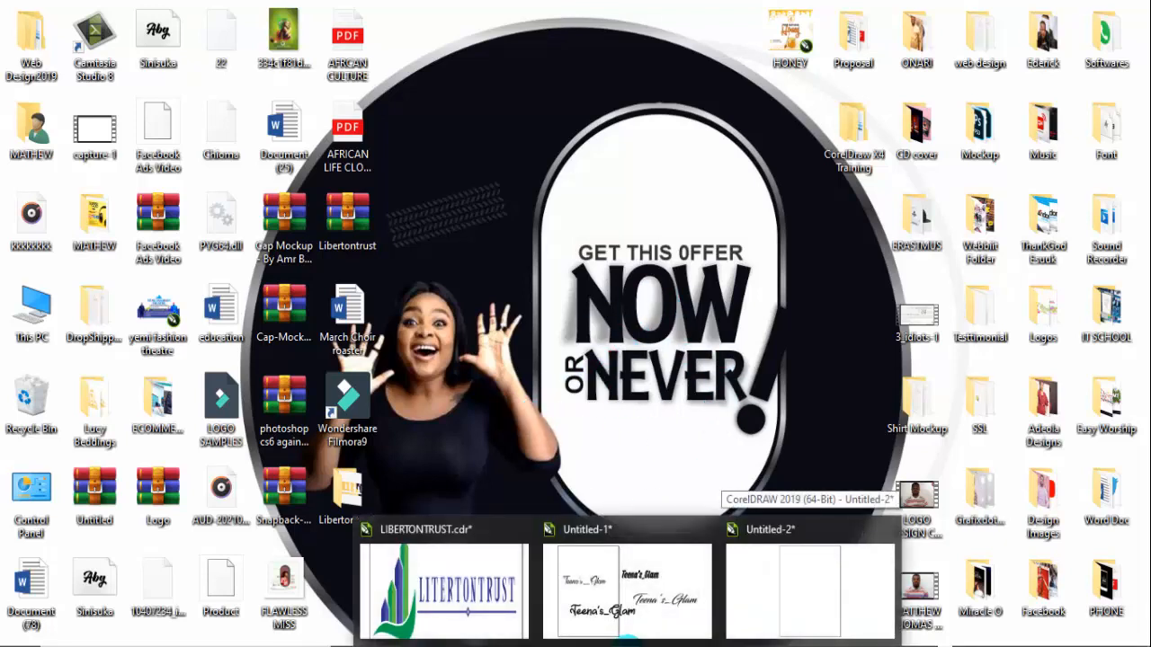
left_click(830, 589)
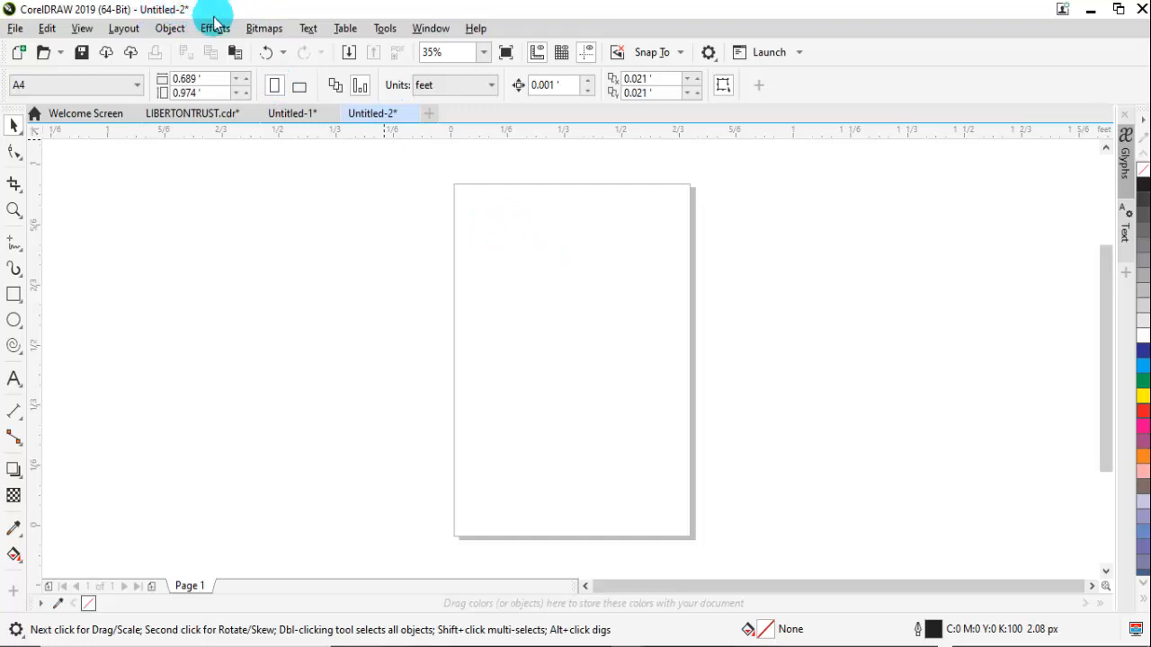
left_click(177, 118)
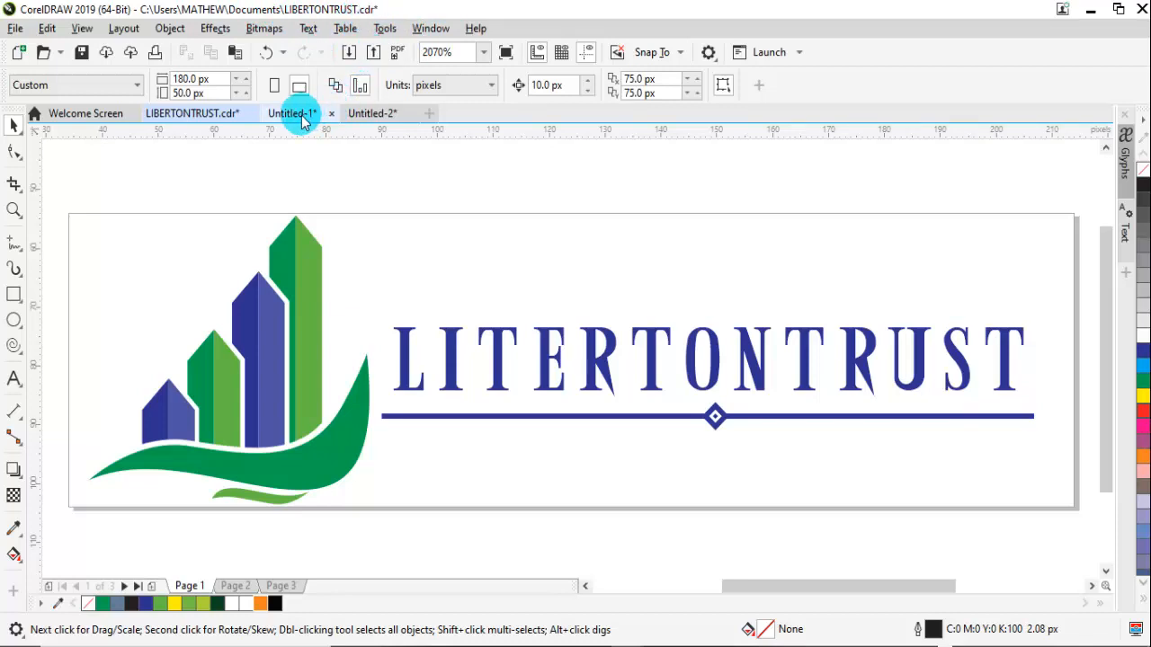
left_click(364, 117)
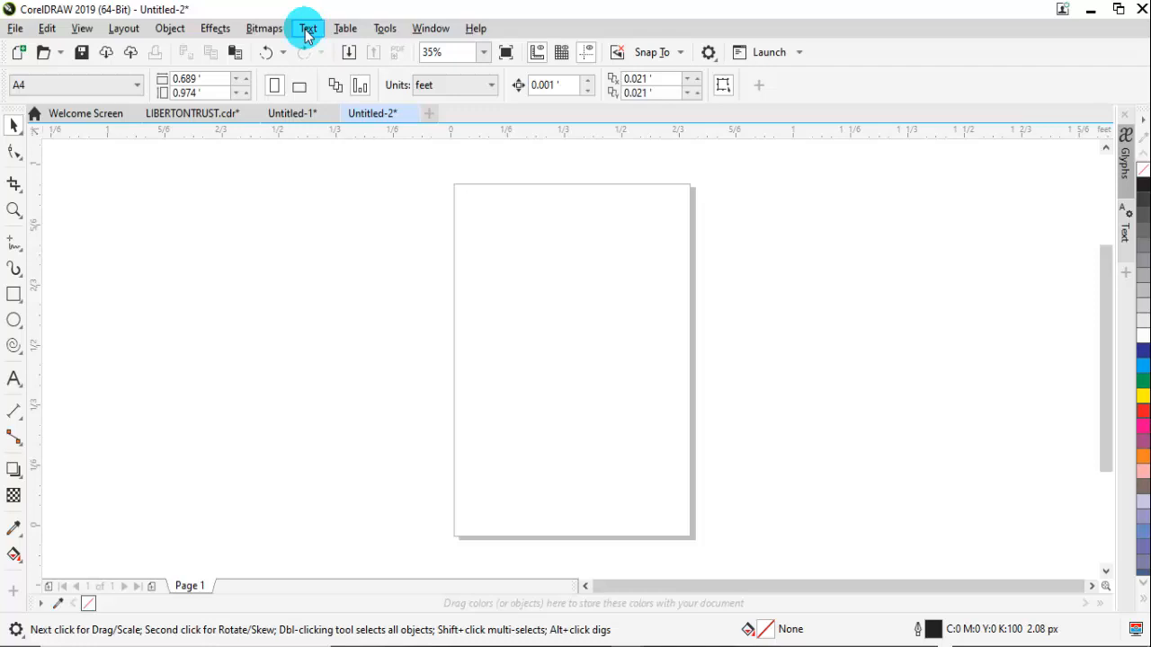
Examine the available file, edit and view commands, including recent files, image acquisition, sending, print merge and display modes
left_click(16, 28)
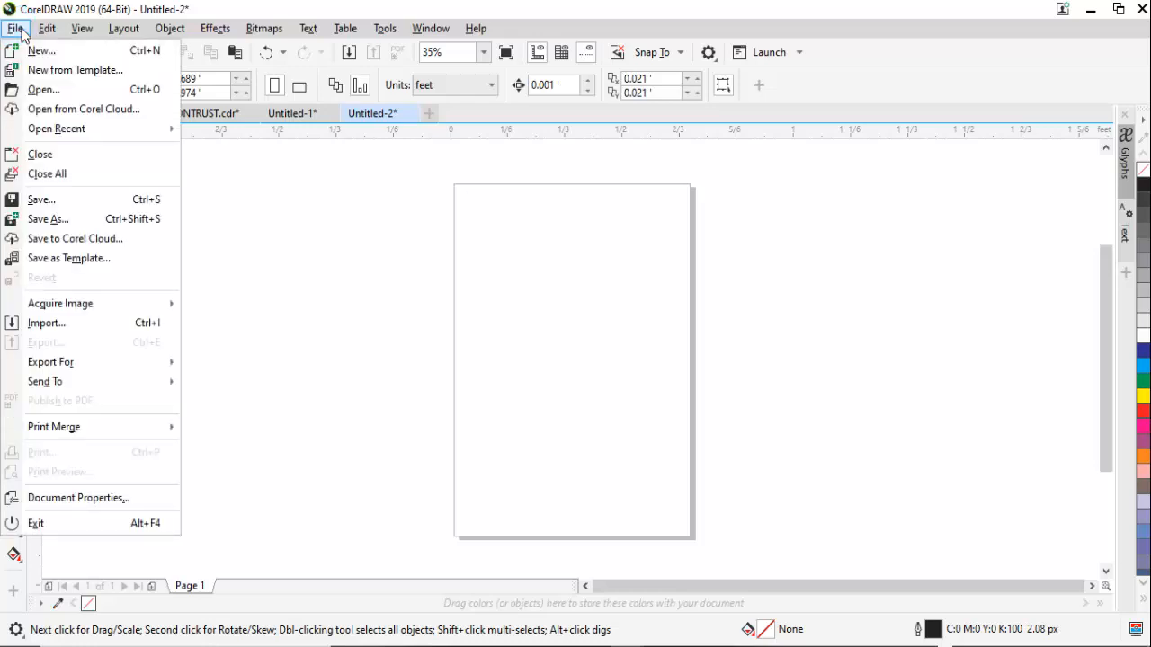
left_click(14, 28)
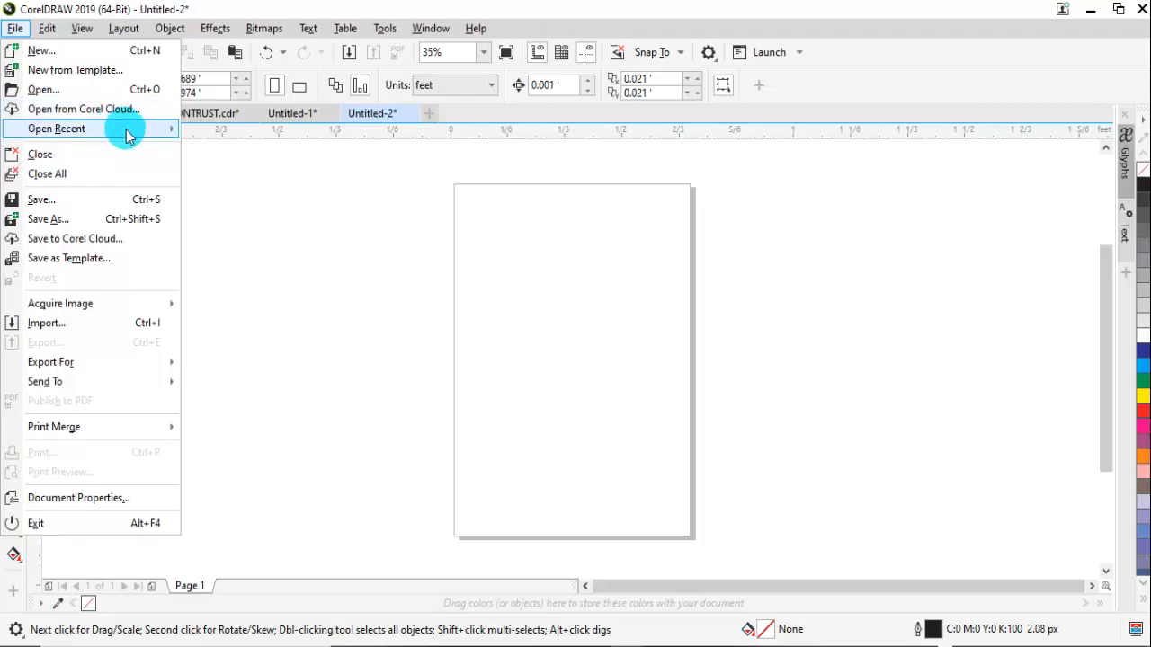
mouse_move(124, 128)
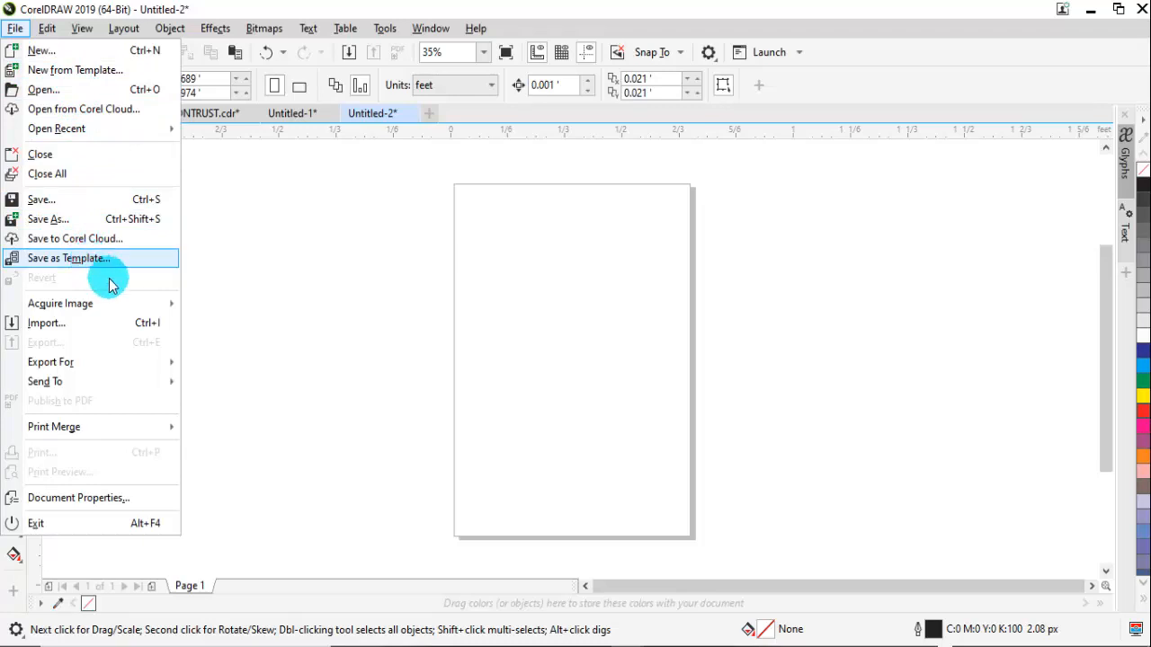
mouse_move(125, 303)
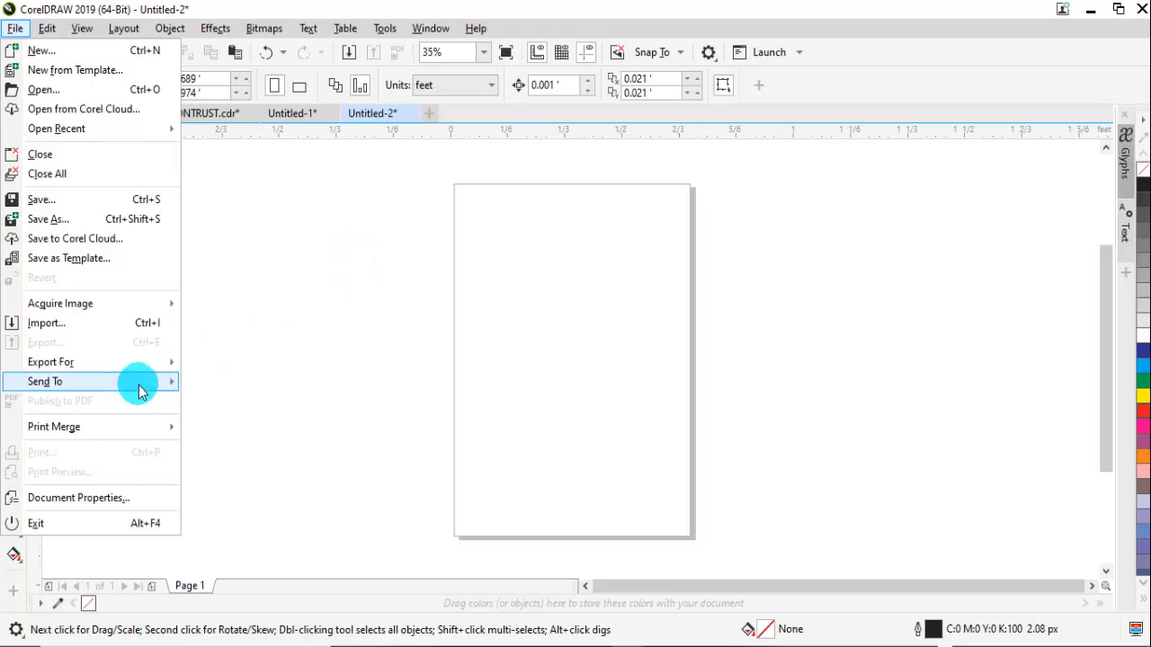
mouse_move(140, 388)
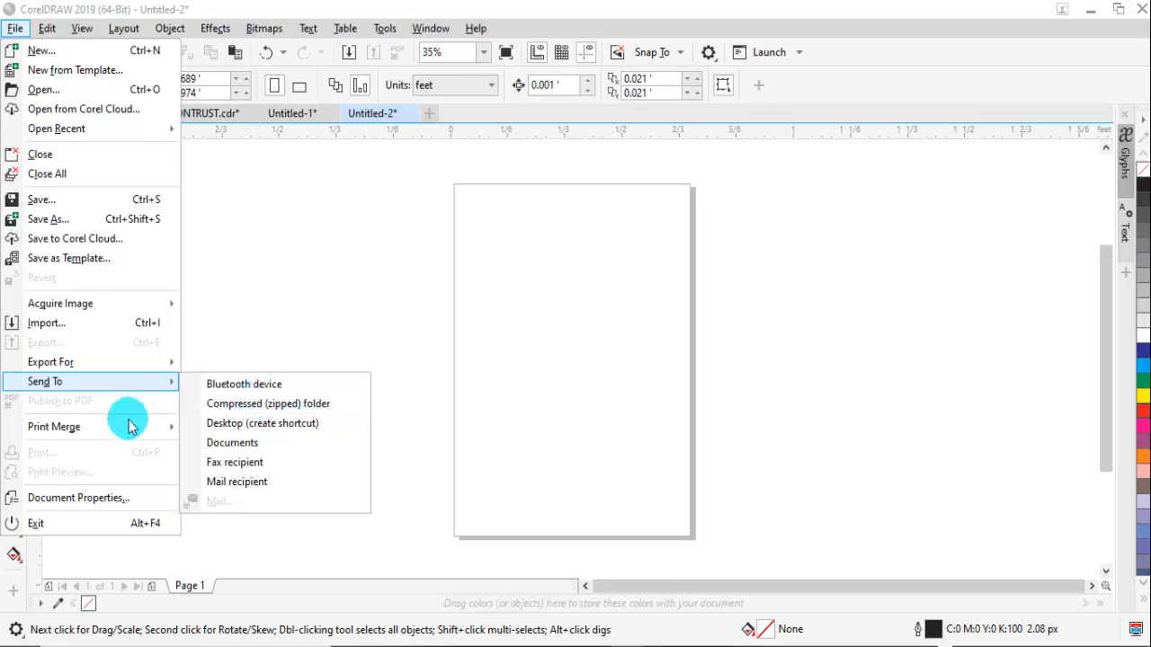
mouse_move(117, 430)
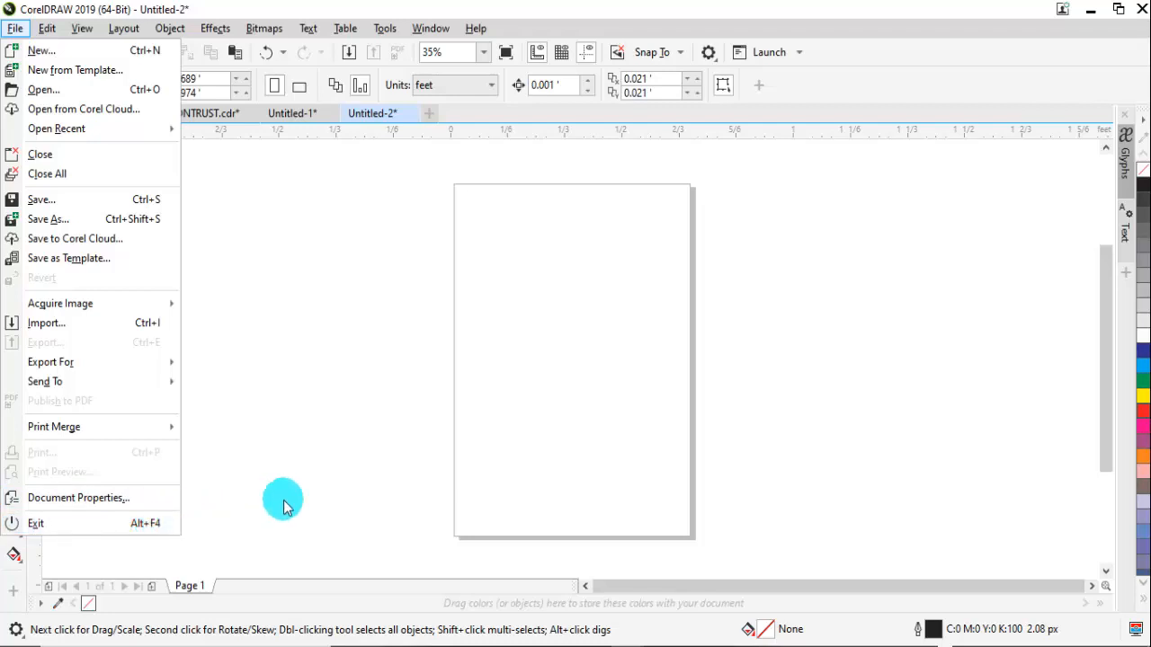
left_click(212, 118)
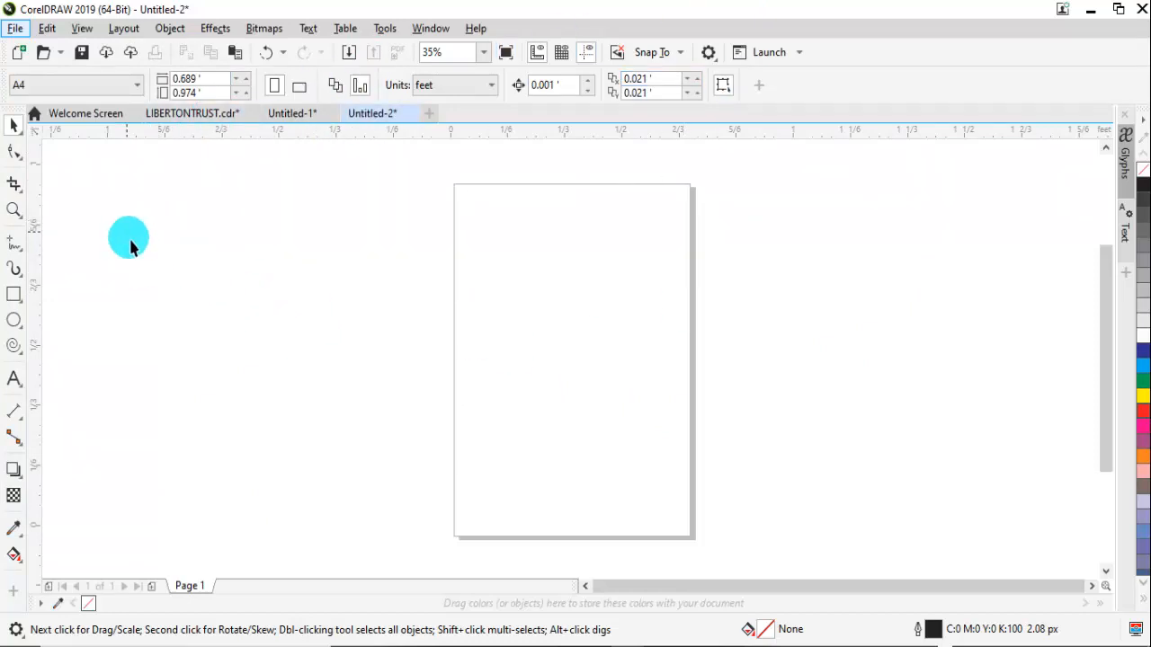
left_click(46, 36)
left_click(48, 32)
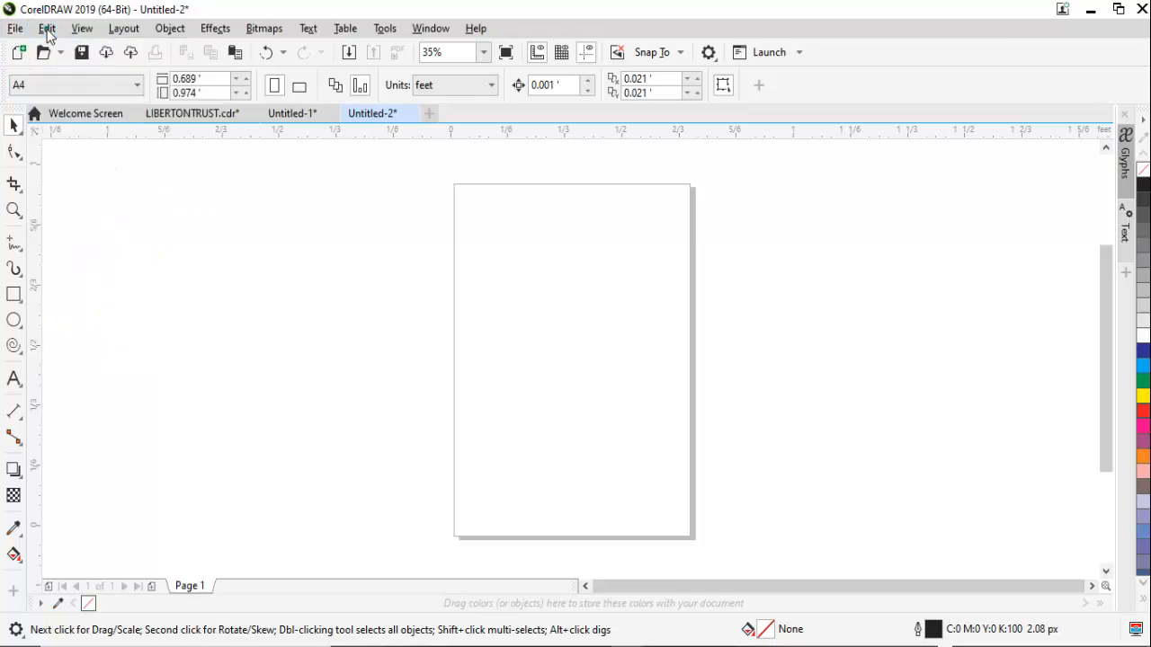
left_click(48, 33)
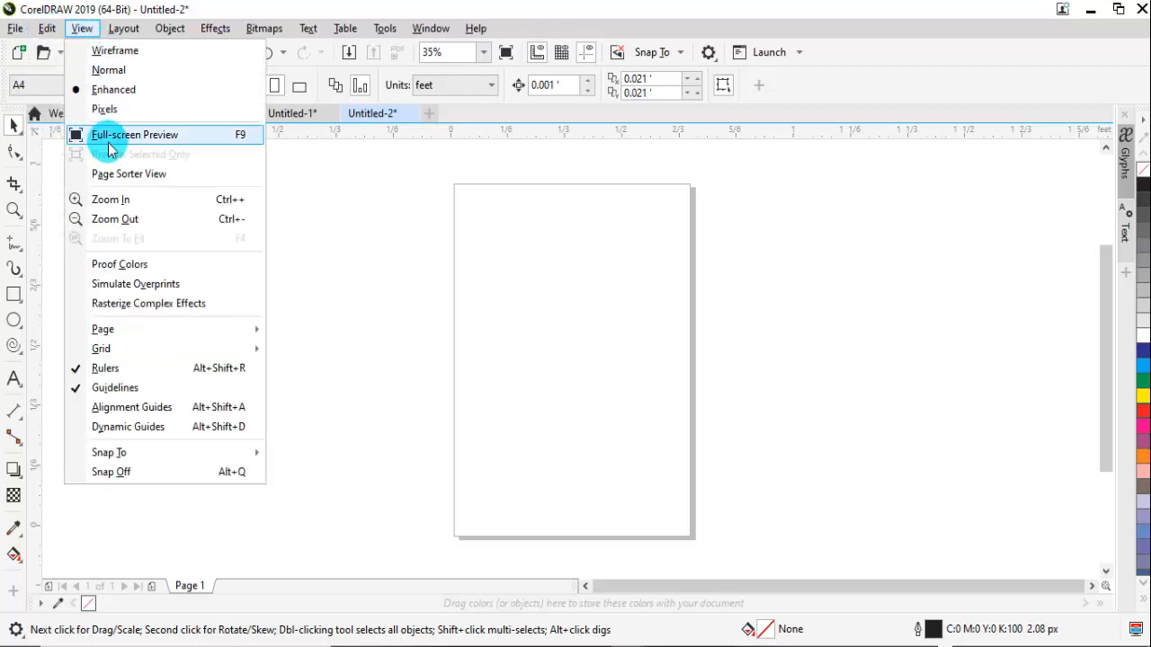
left_click(343, 219)
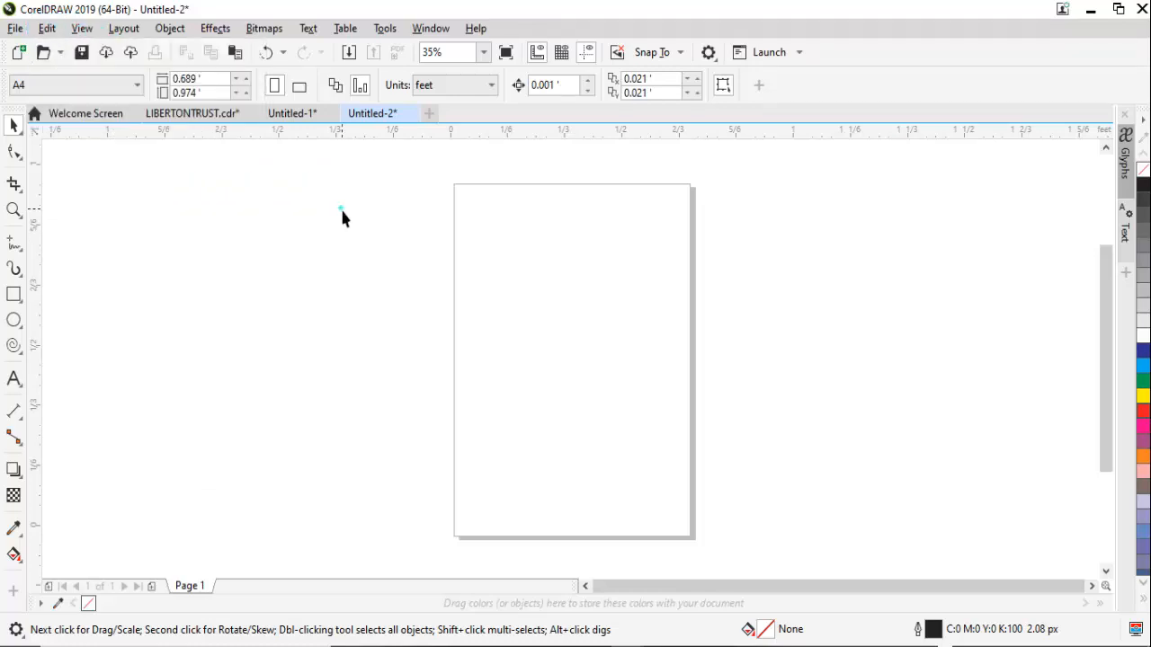
Add the artistic text "this guy is vvery brilliant and handsome" beside the page and enlarge it to about 31 pt
left_click(13, 381)
left_click(236, 385)
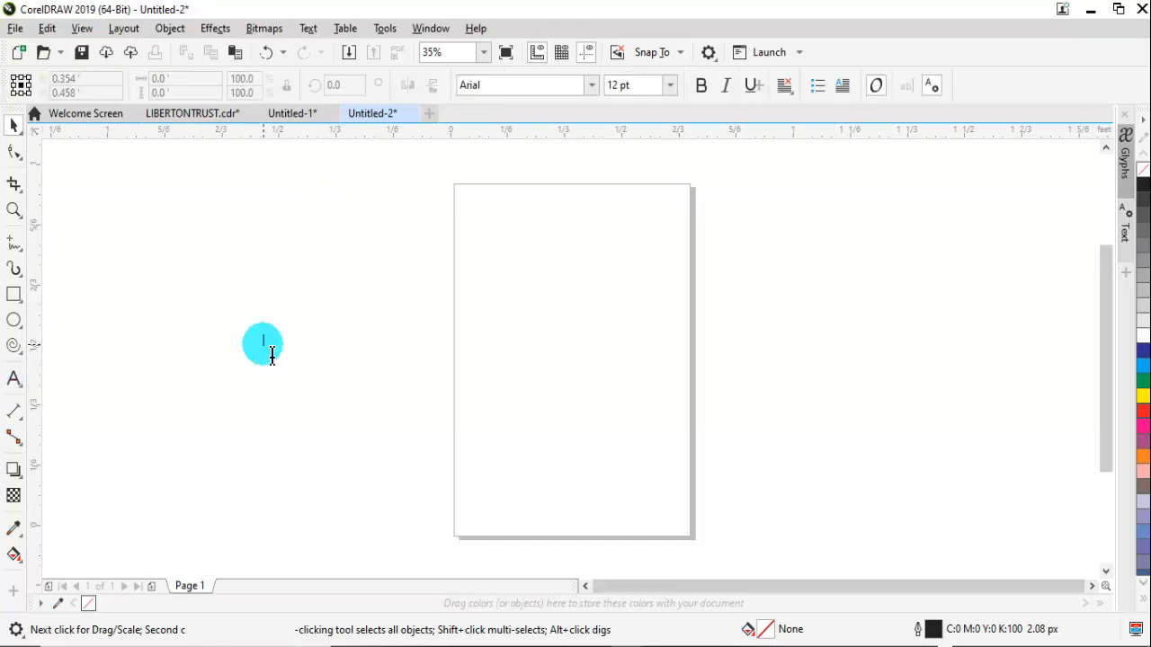
type("this guy is vvery b")
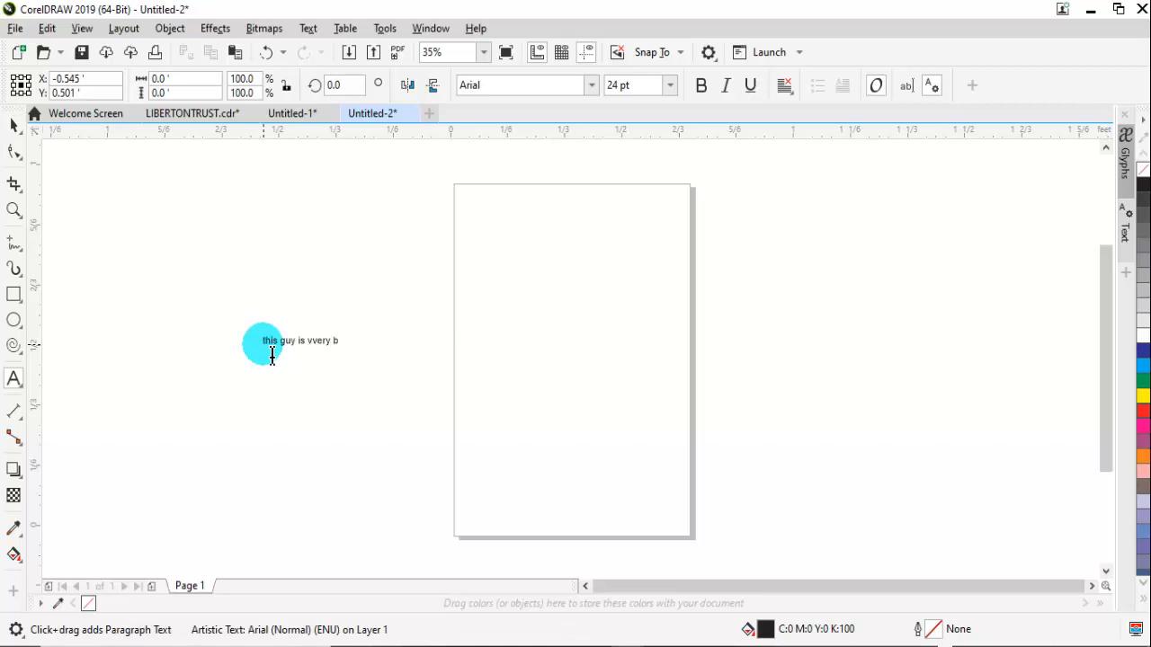
type("rilliant n")
key("BackSpace")
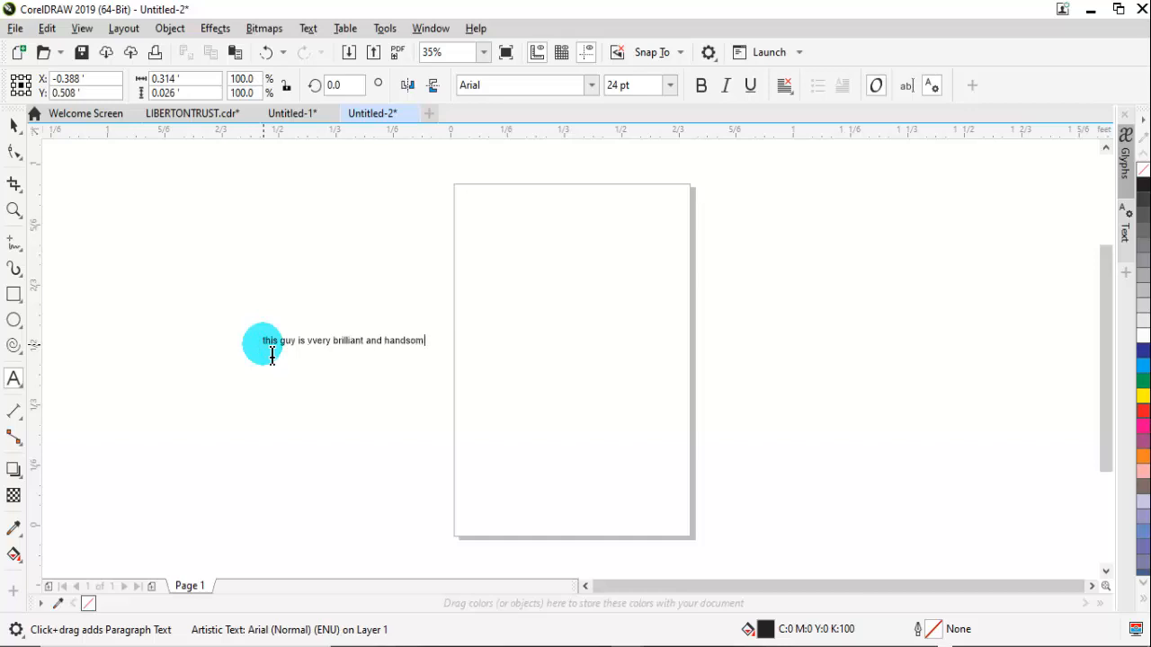
left_click(13, 125)
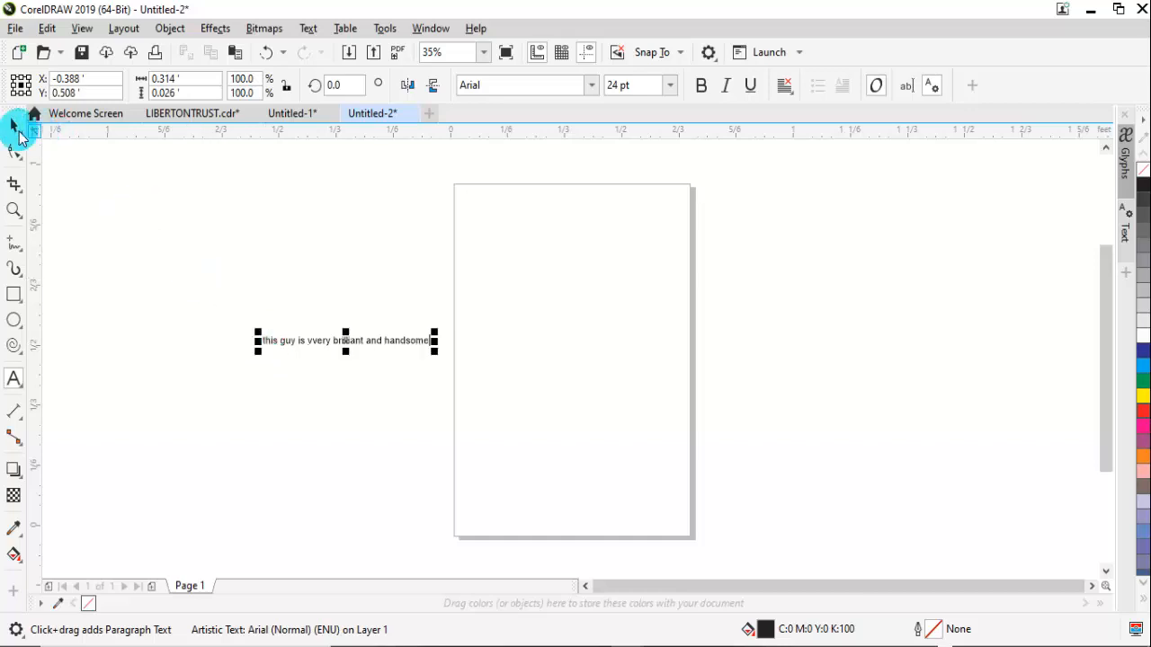
left_click_drag(435, 333, 484, 313)
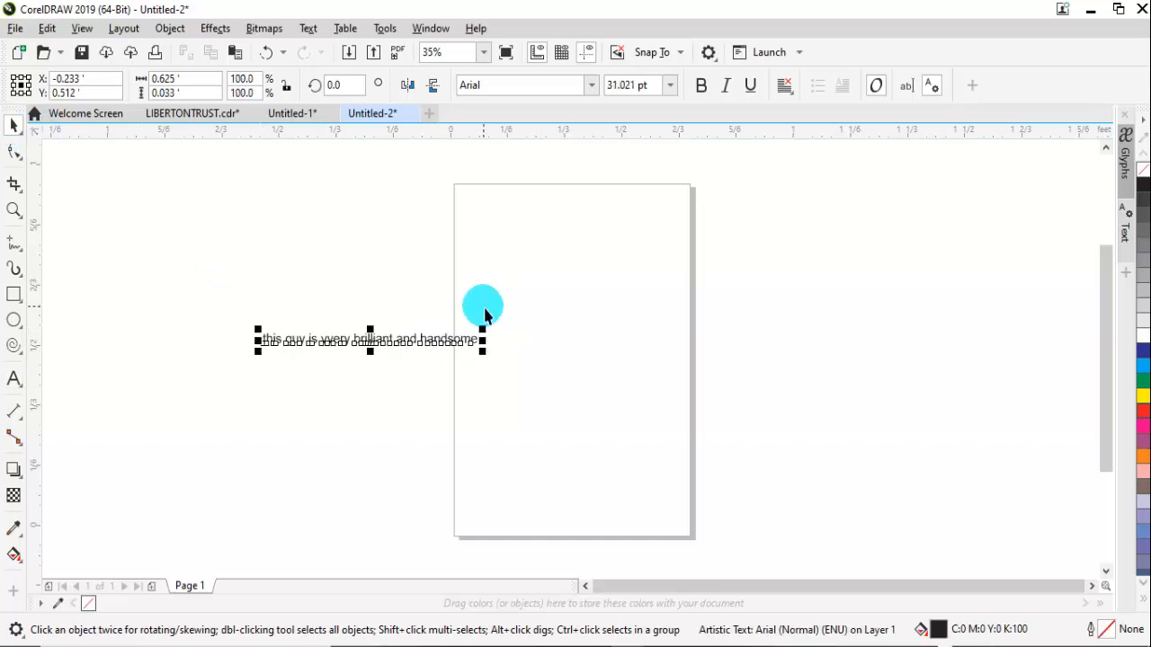
Replace the word "handsome" with "good looking" in the artistic text
double_click(442, 335)
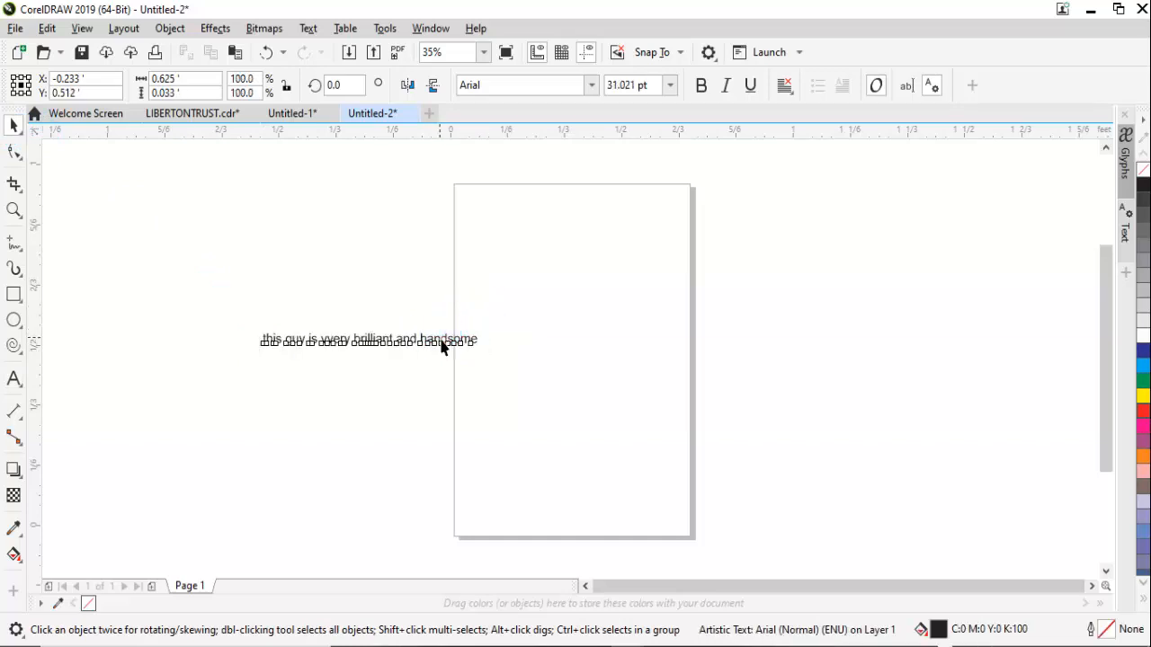
left_click(445, 342)
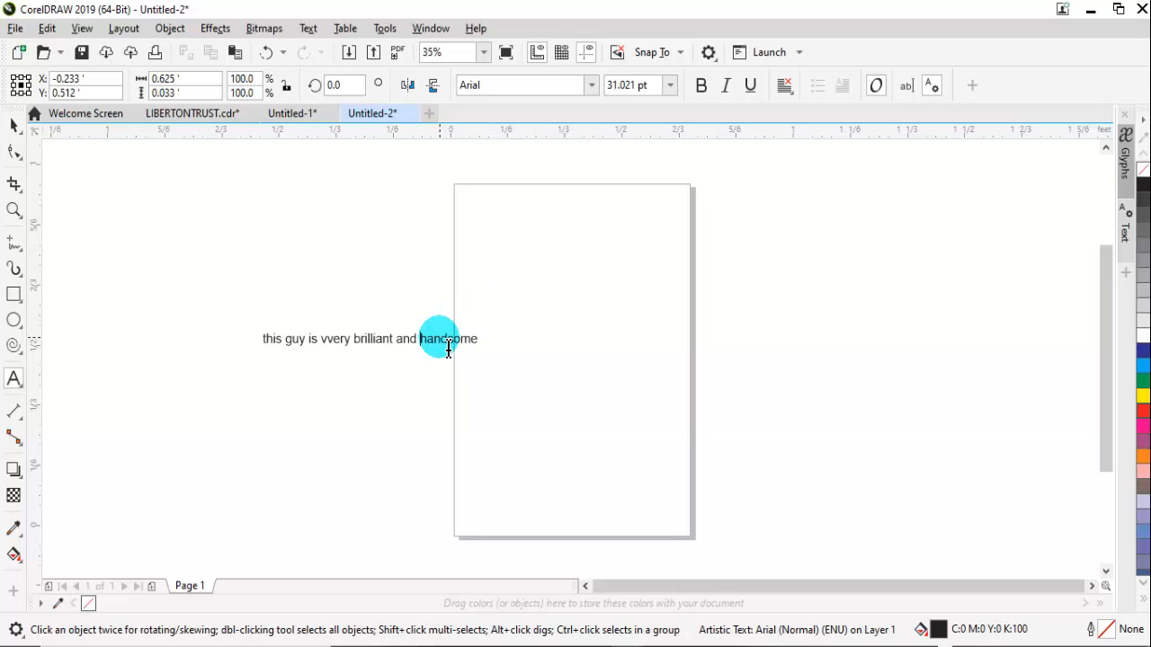
key("Delete")
key("Delete")
key("Delete")
key("Delete")
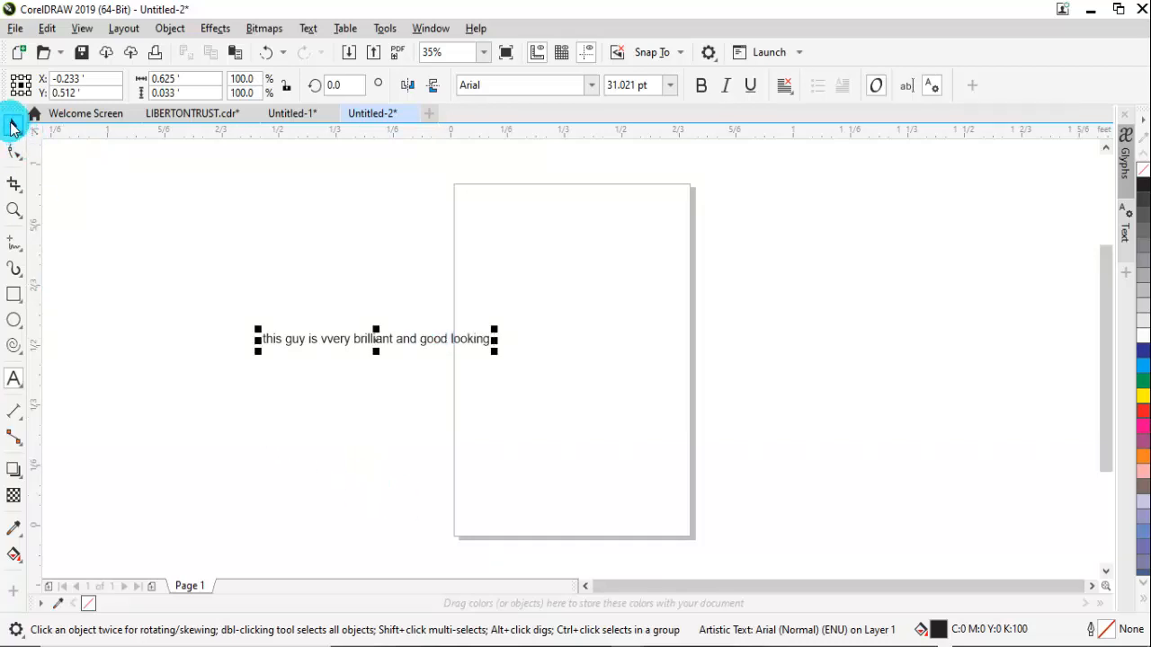
left_click(12, 126)
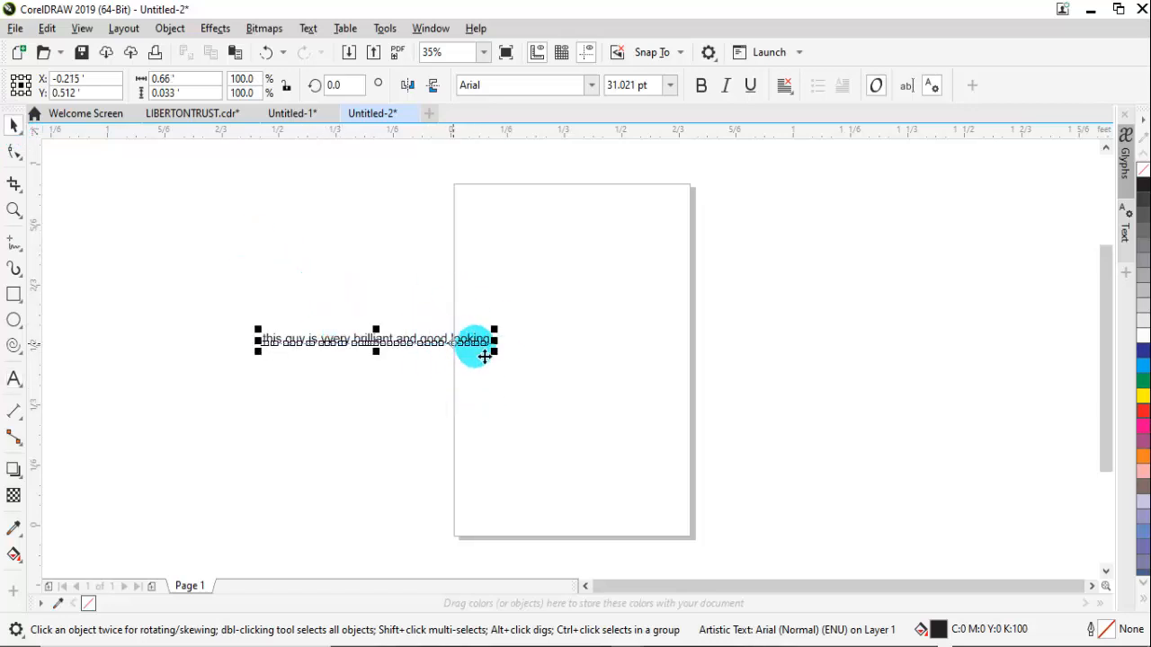
Undo the wording change, the enlargement and the text entry, and redo them up to the "good looking" wording
left_click(267, 54)
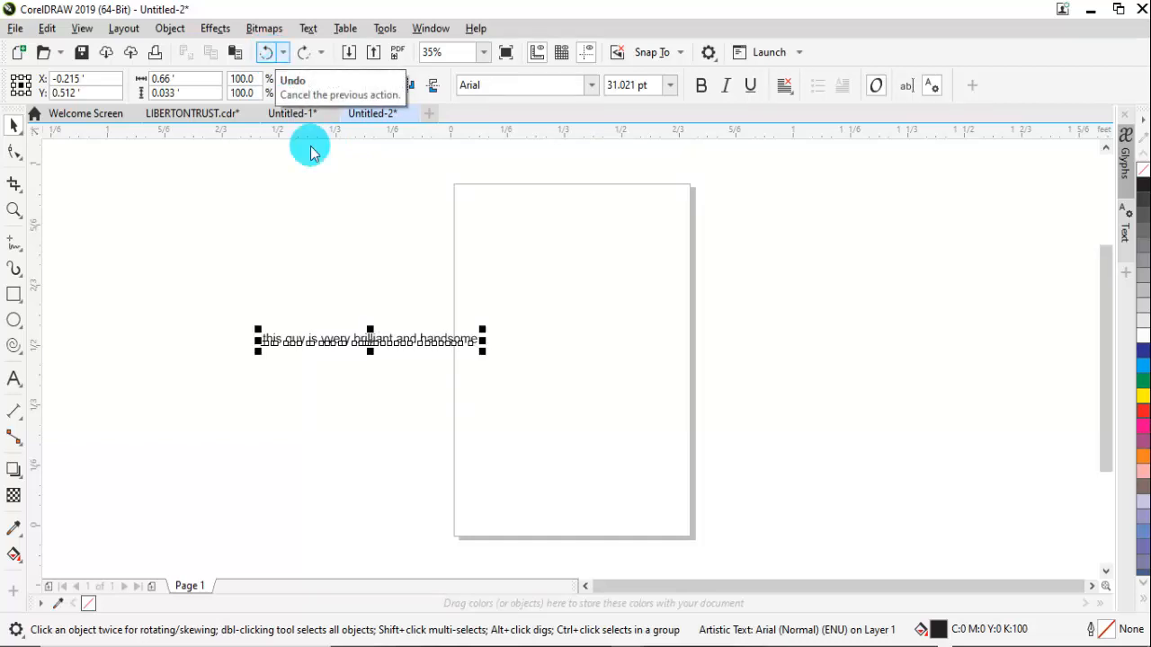
left_click(398, 339)
left_click(381, 266)
left_click(398, 346)
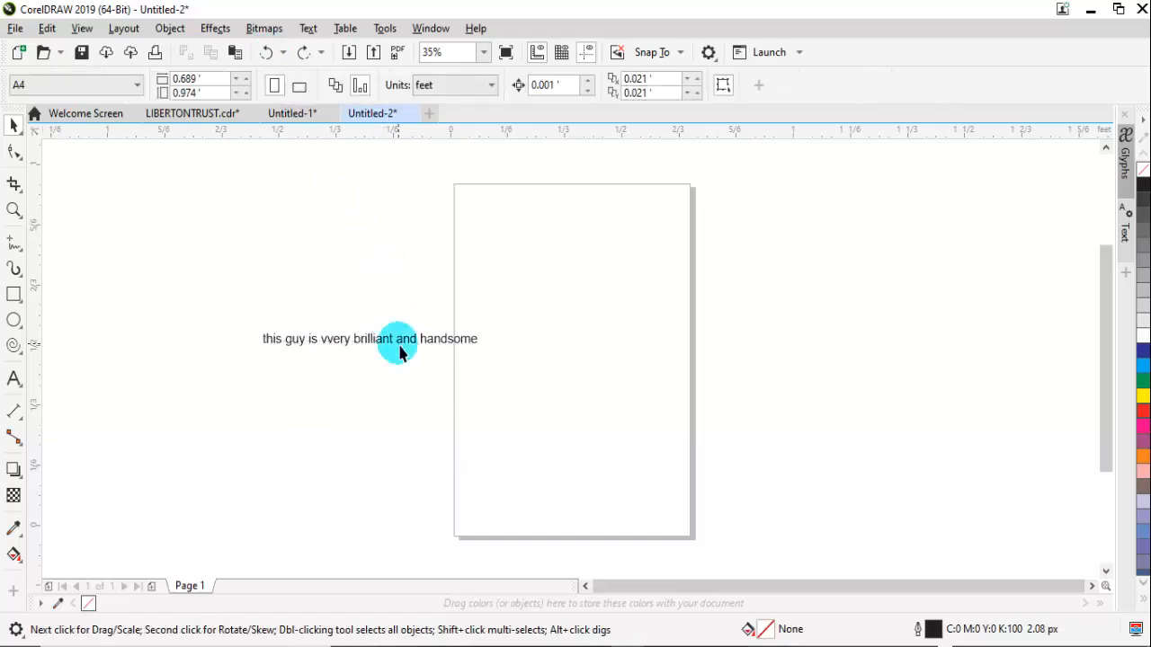
key("z")
left_click_drag(238, 314, 441, 370)
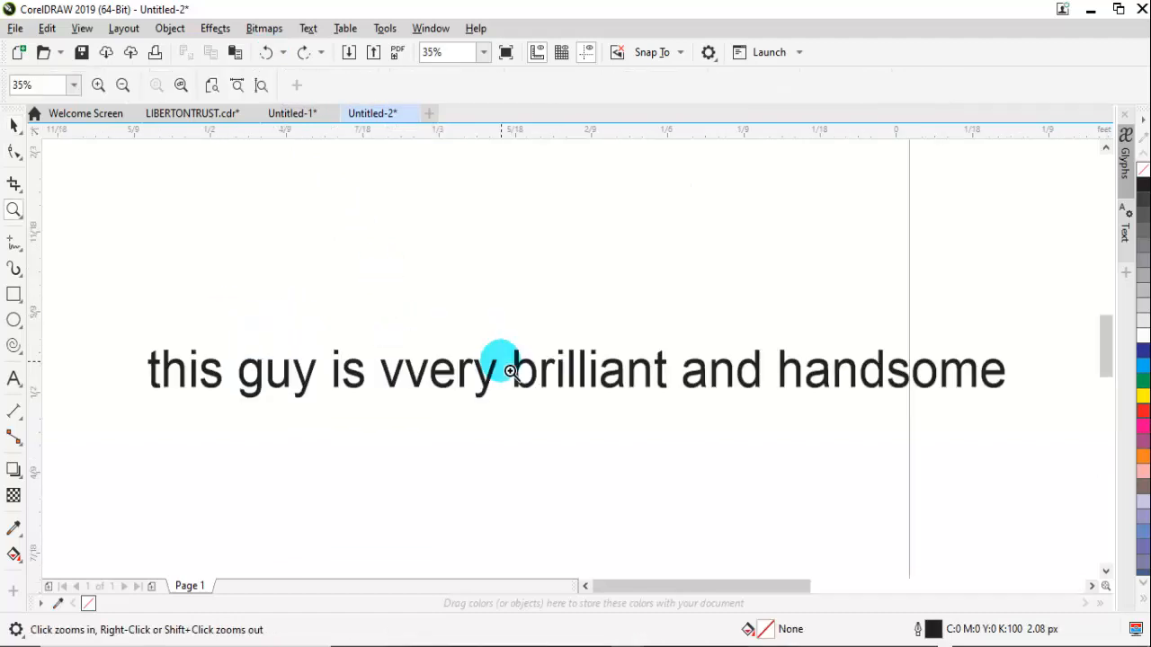
key("space")
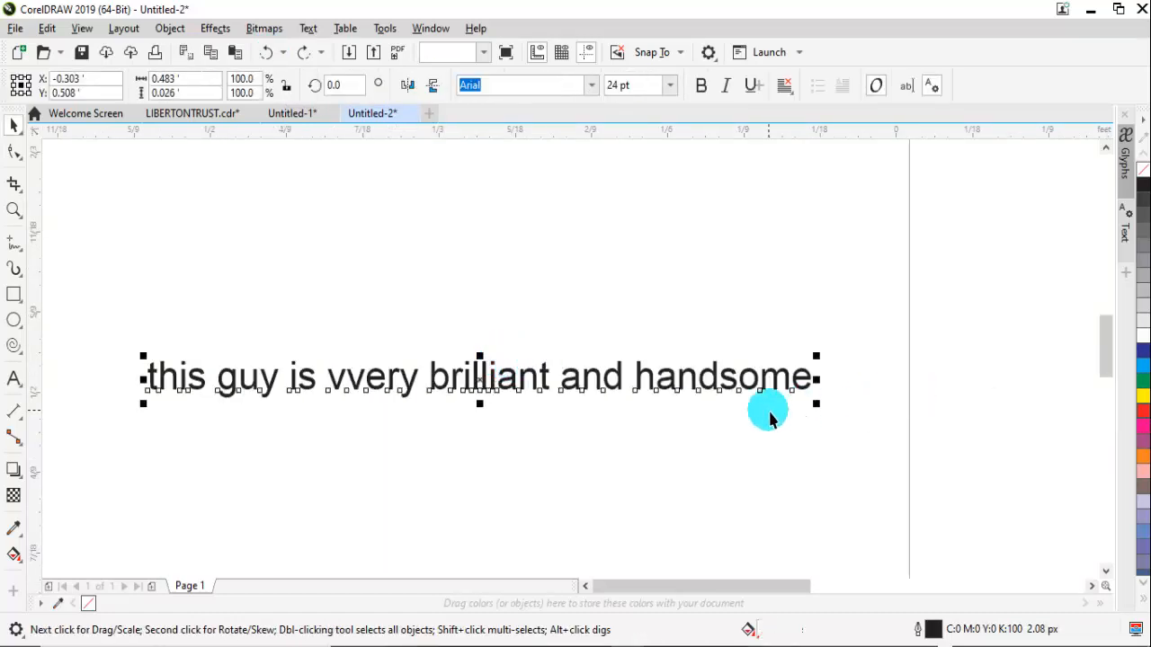
key("Delete")
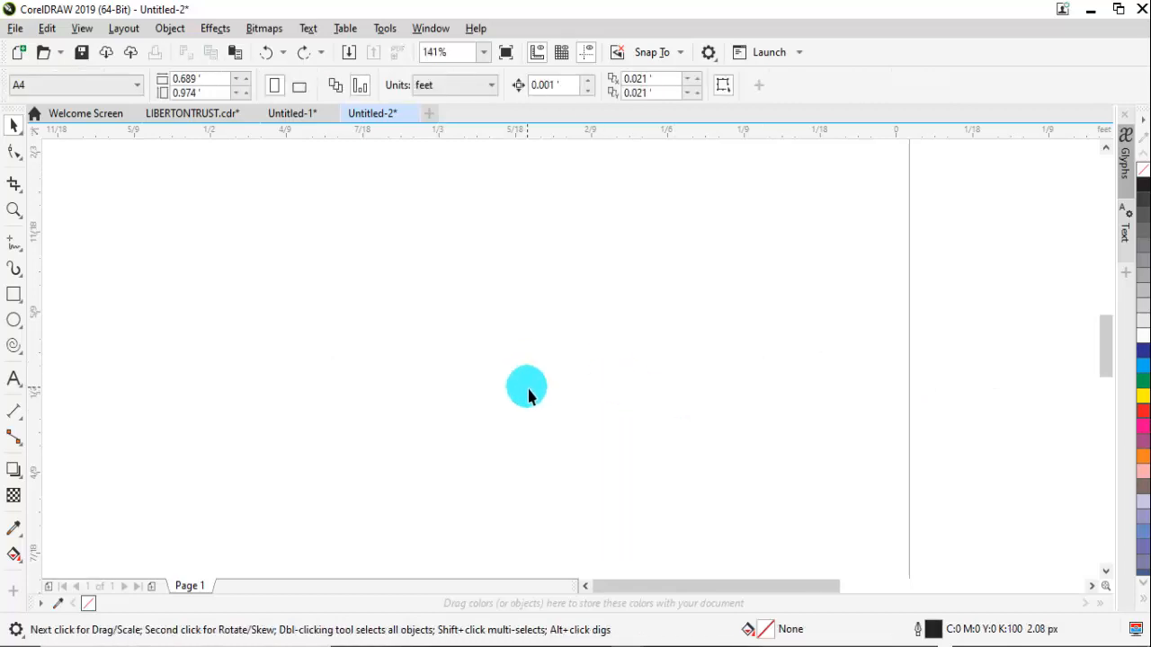
left_click(301, 54)
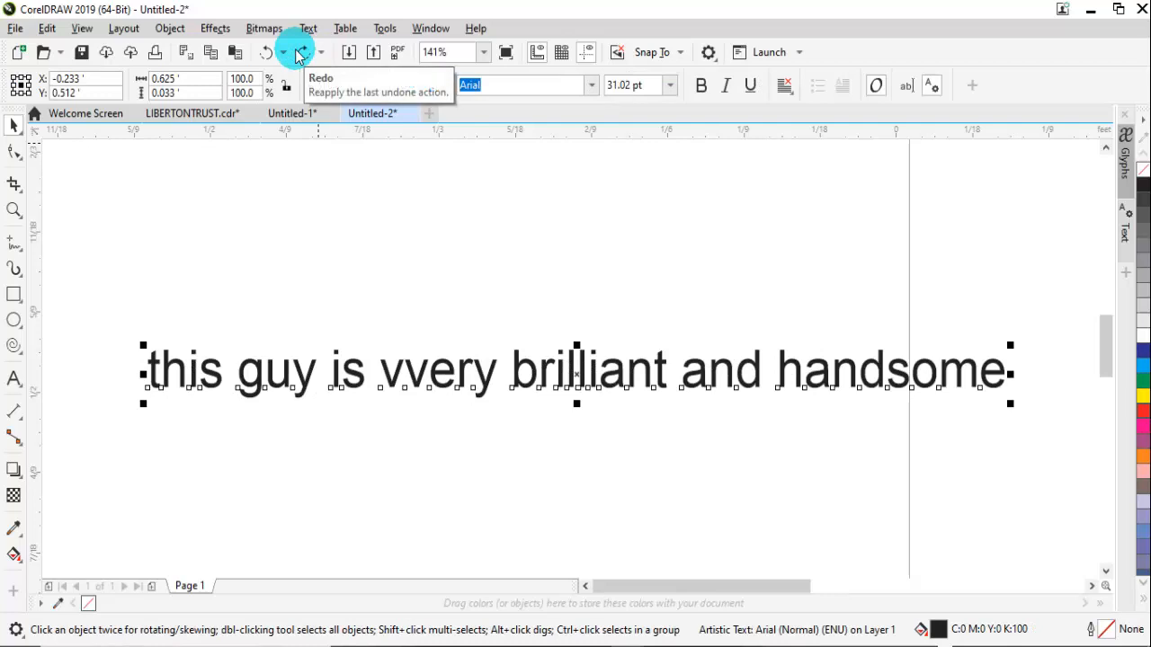
left_click(303, 53)
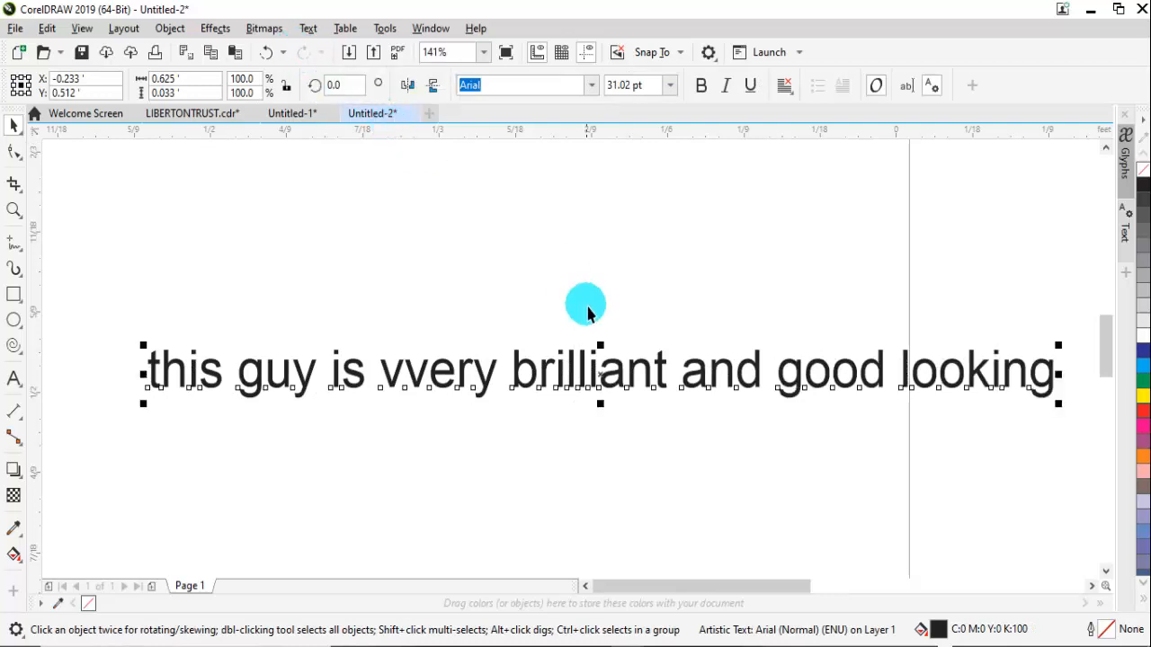
Correct "vvery" to "very" in the artistic text
double_click(409, 382)
key("BackSpace")
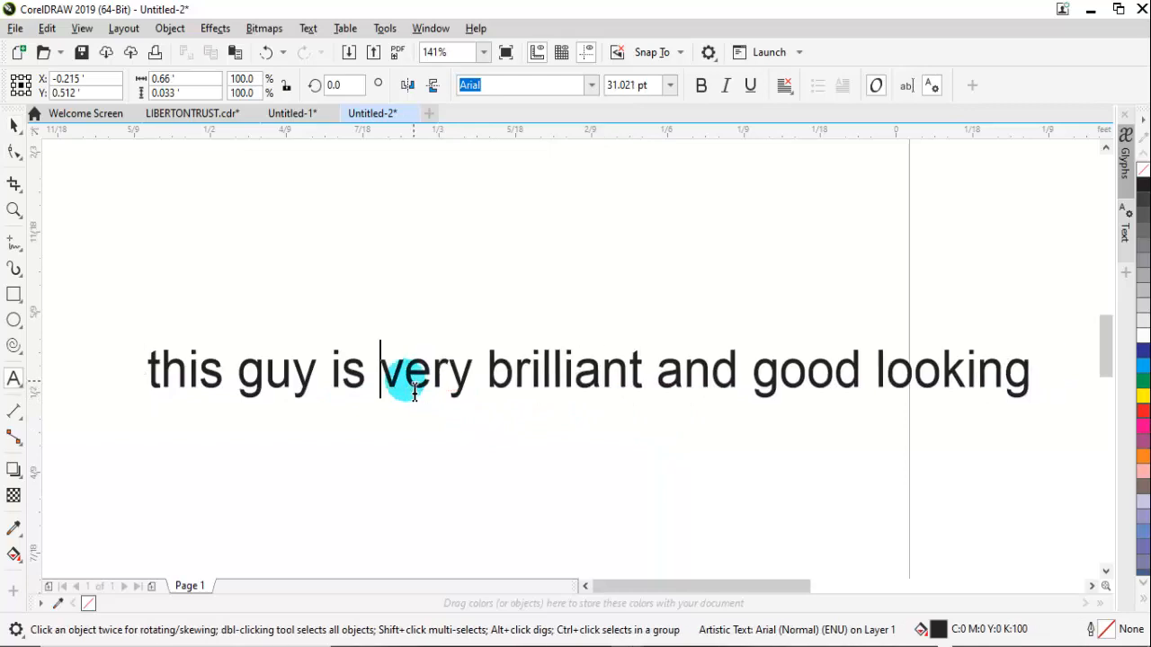
left_click(13, 126)
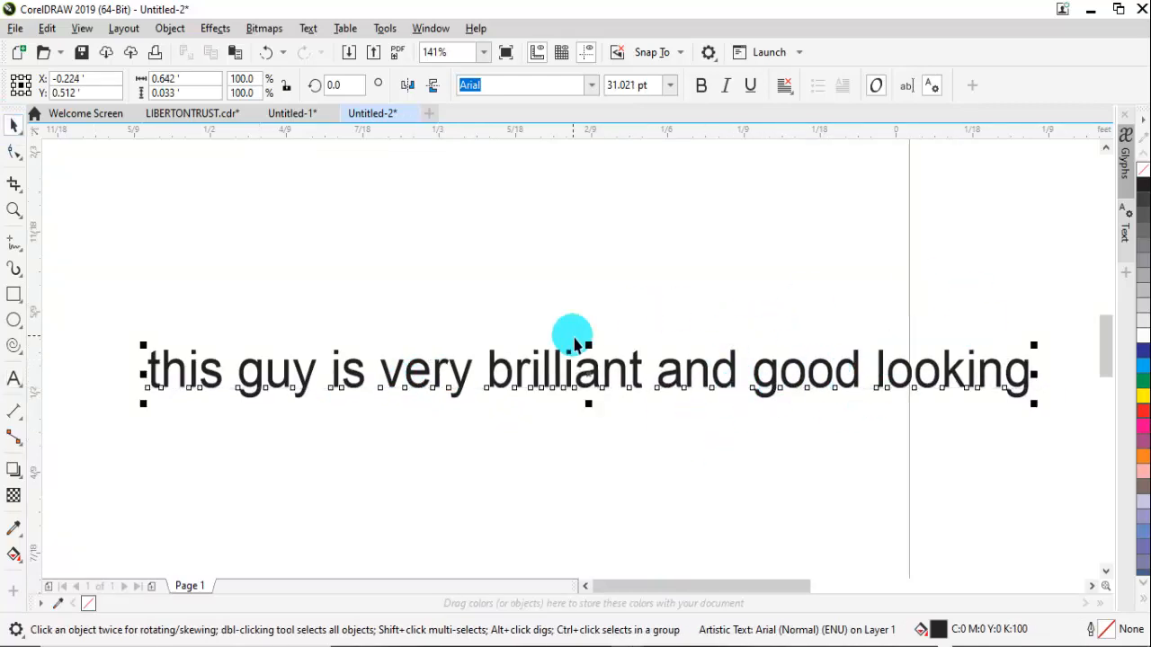
Undo the spelling correction and the replacement of "handsome" with "good looking"
left_click(266, 54)
left_click(266, 54)
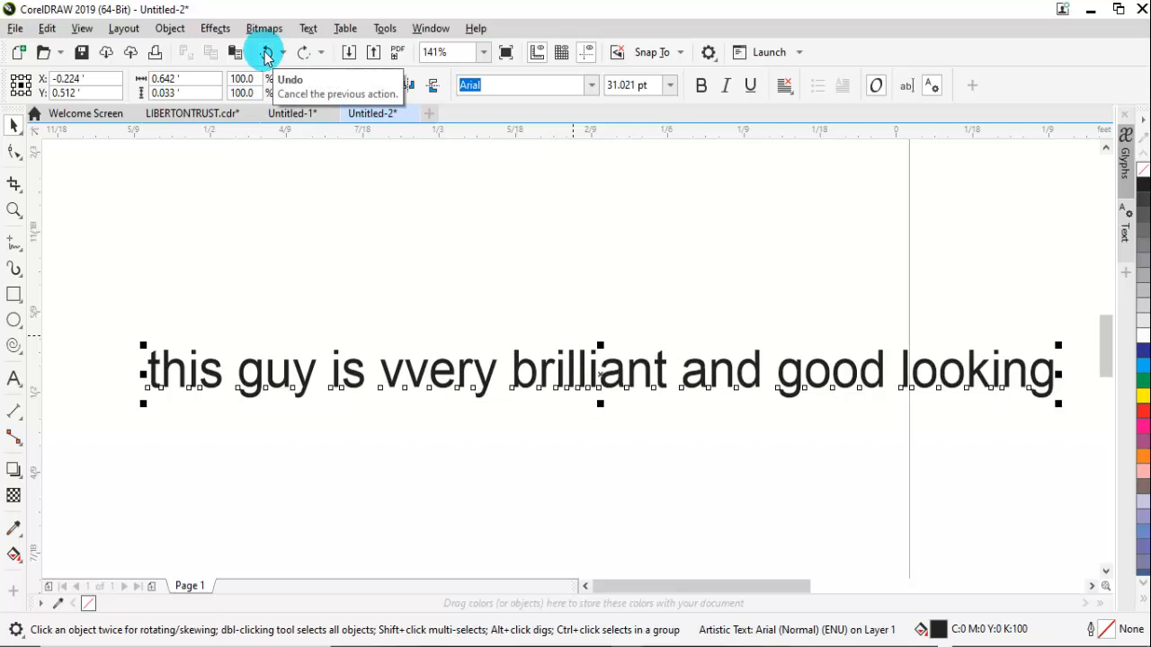
left_click(266, 54)
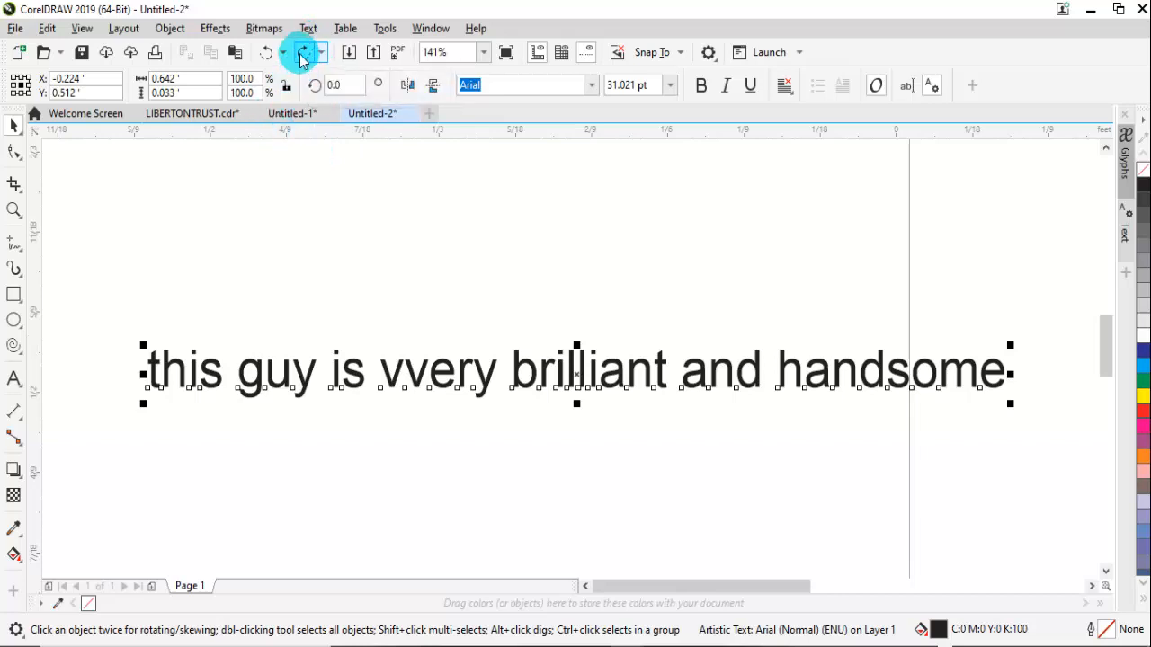
Redo the replacement of "handsome" with "good looking" in the artistic text and undo it again
left_click(303, 54)
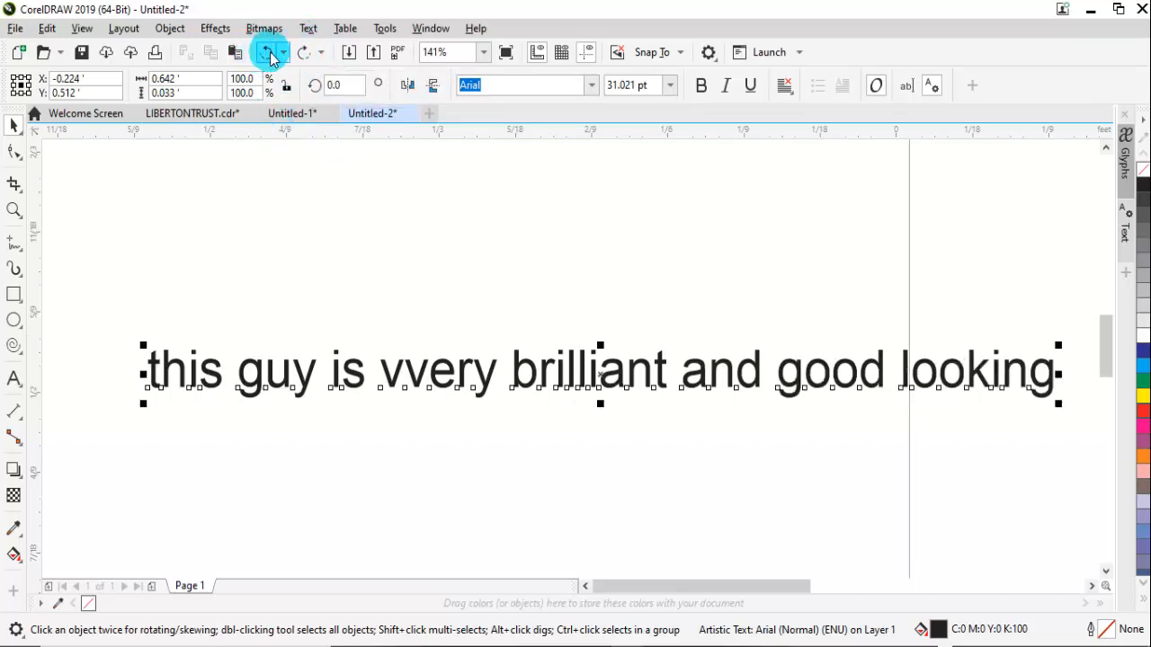
left_click(268, 54)
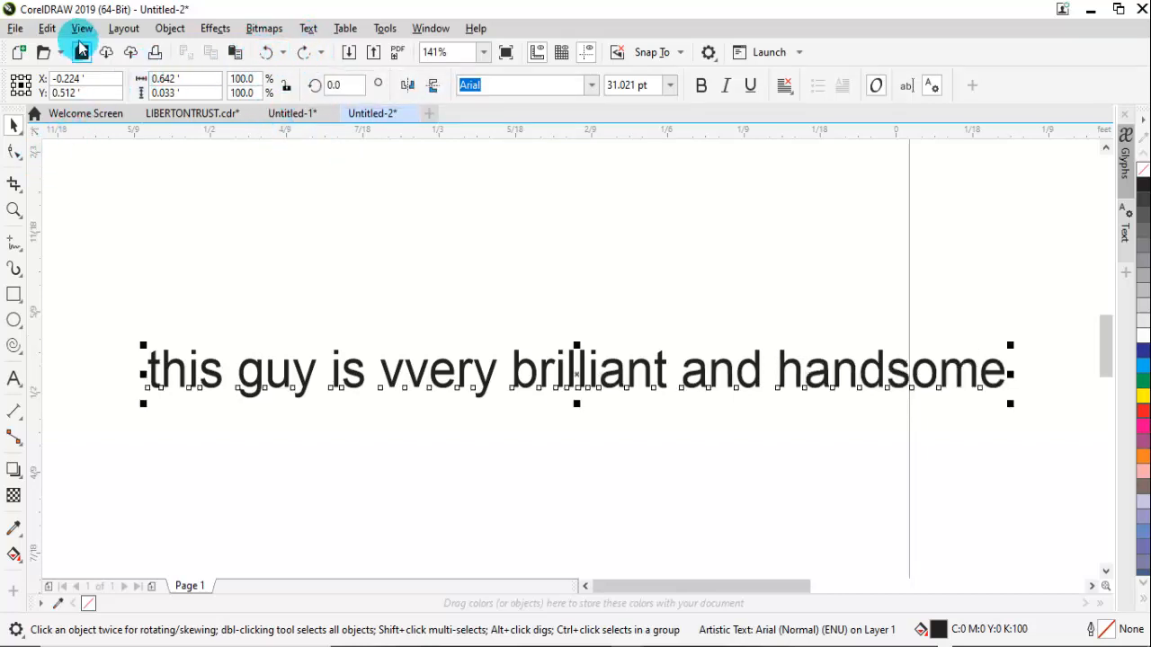
left_click(47, 28)
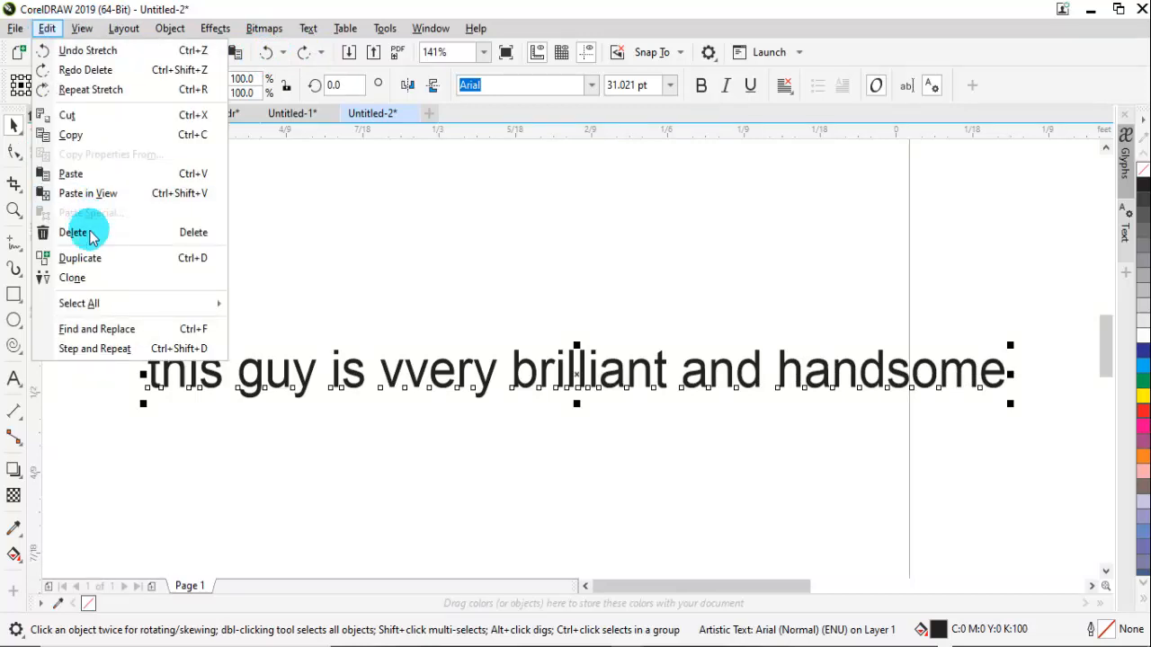
left_click(83, 28)
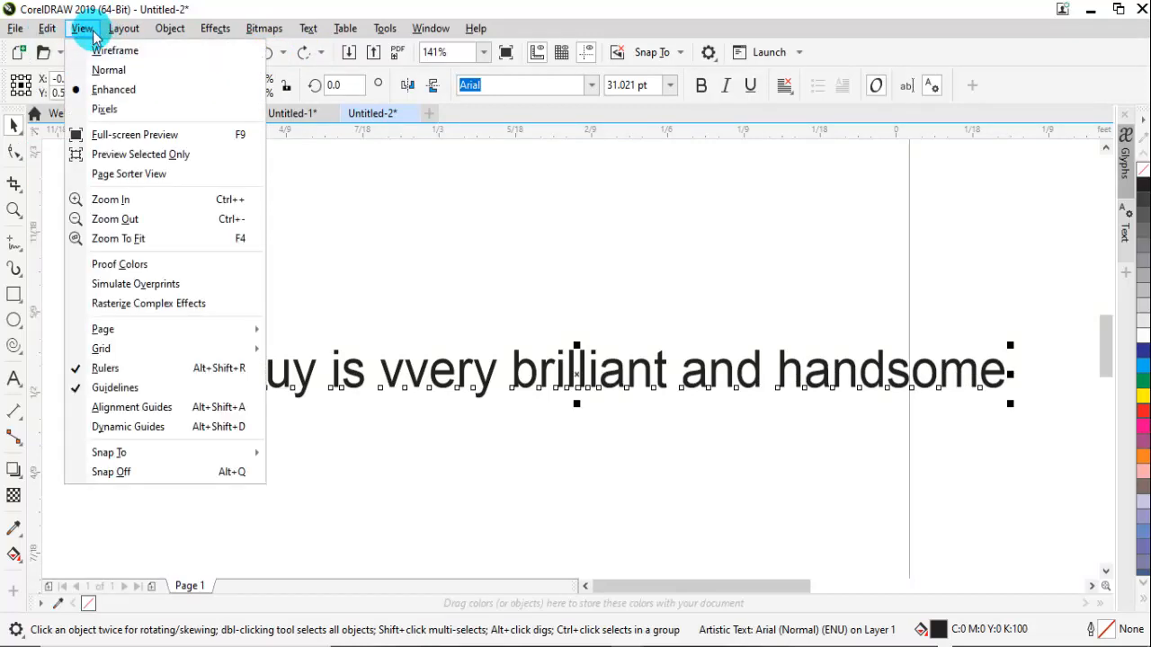
mouse_move(50, 33)
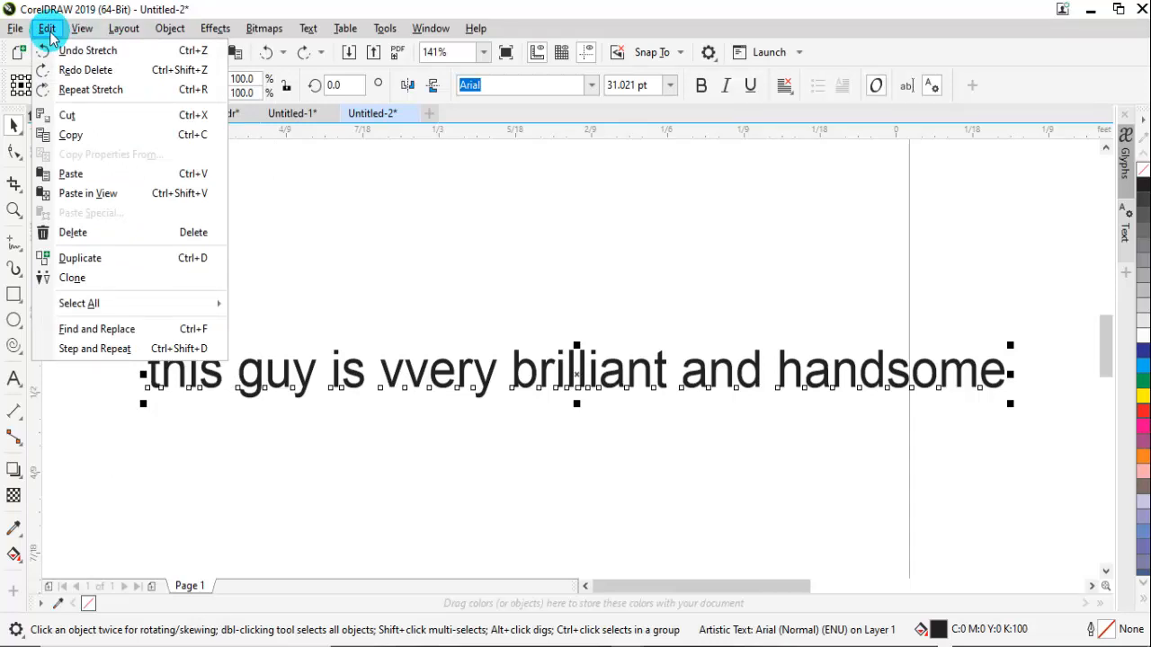
left_click(47, 28)
left_click(47, 28)
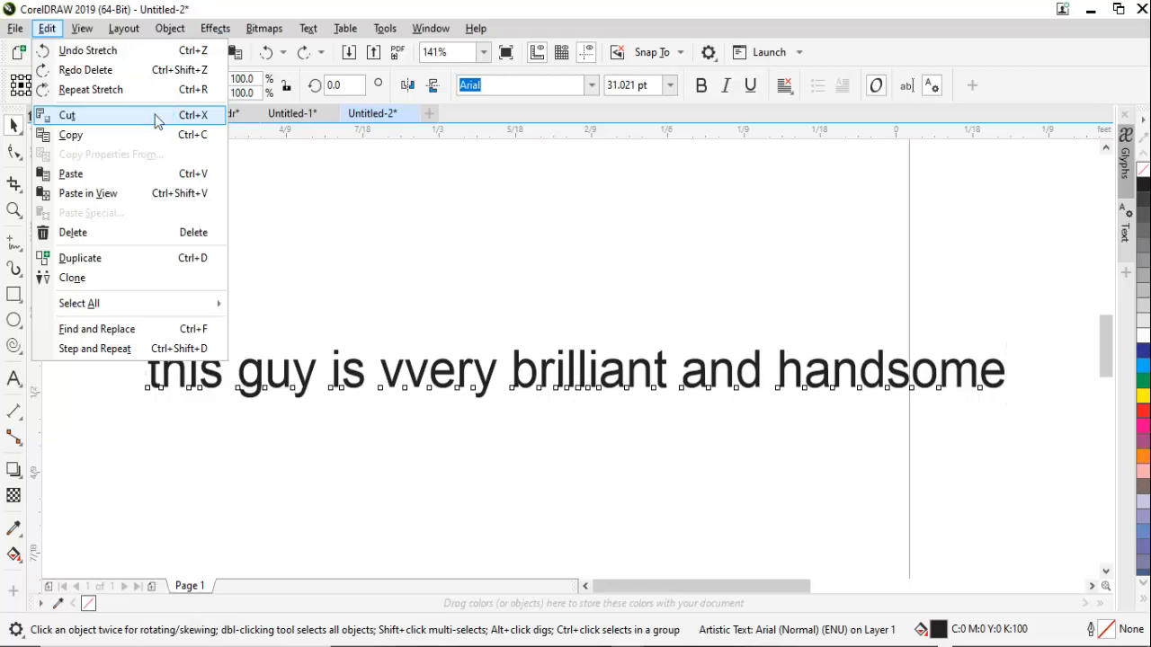
left_click(167, 127)
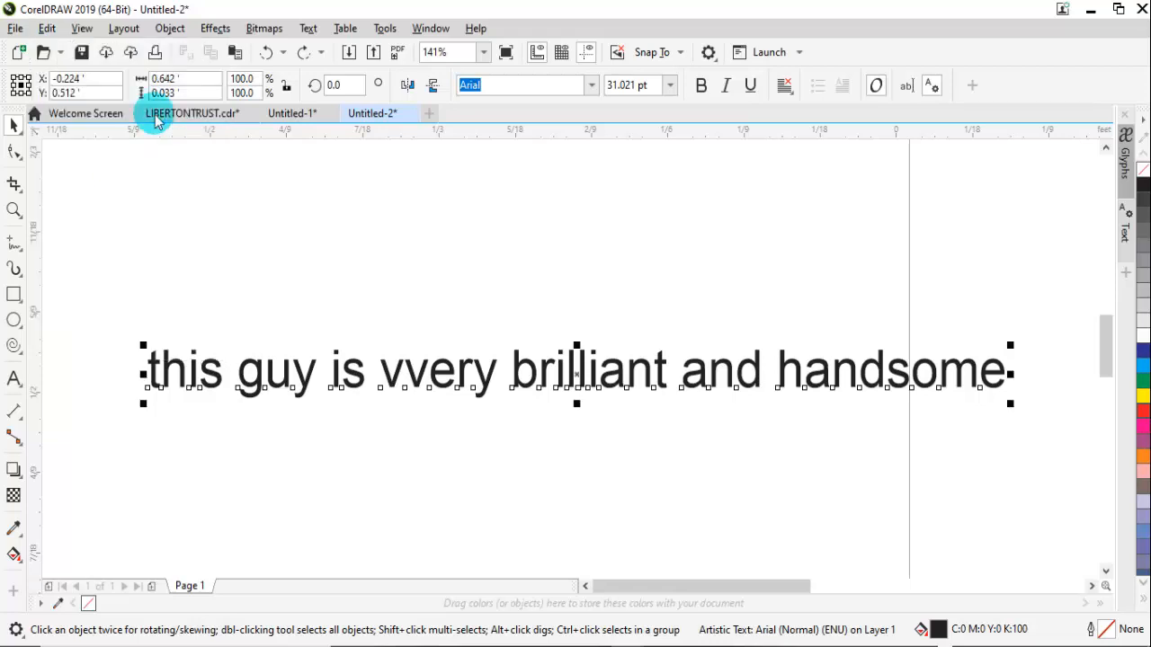
Delete the artistic text line and undo the deletion, then redo and undo it once more
key("Delete")
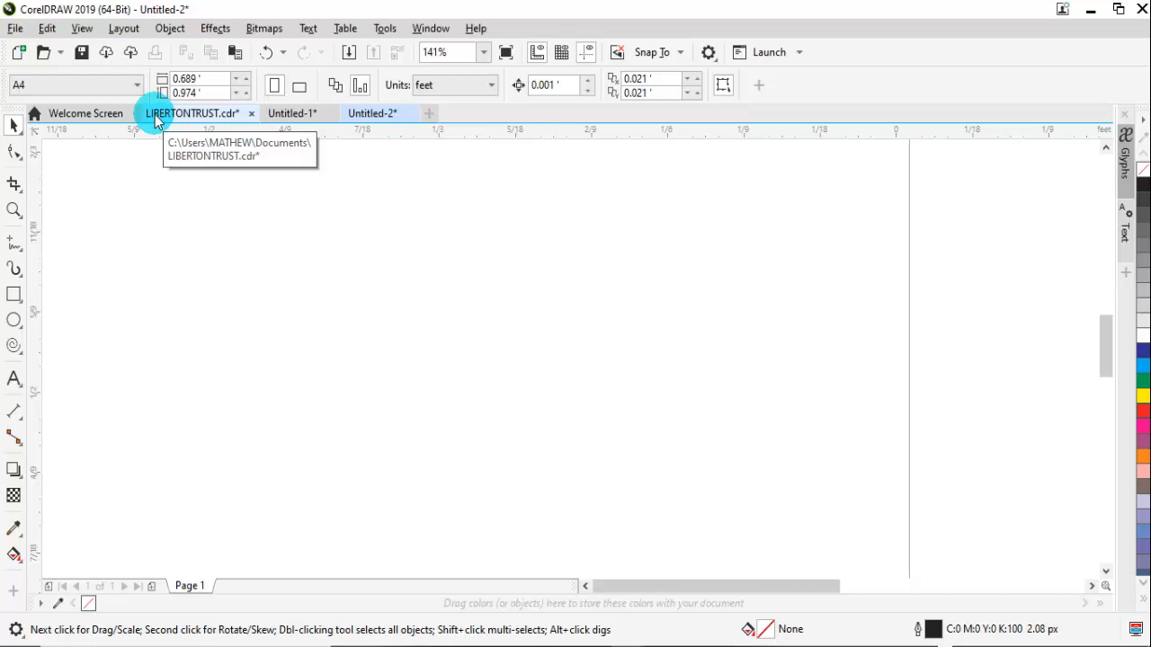
key("ctrl+z")
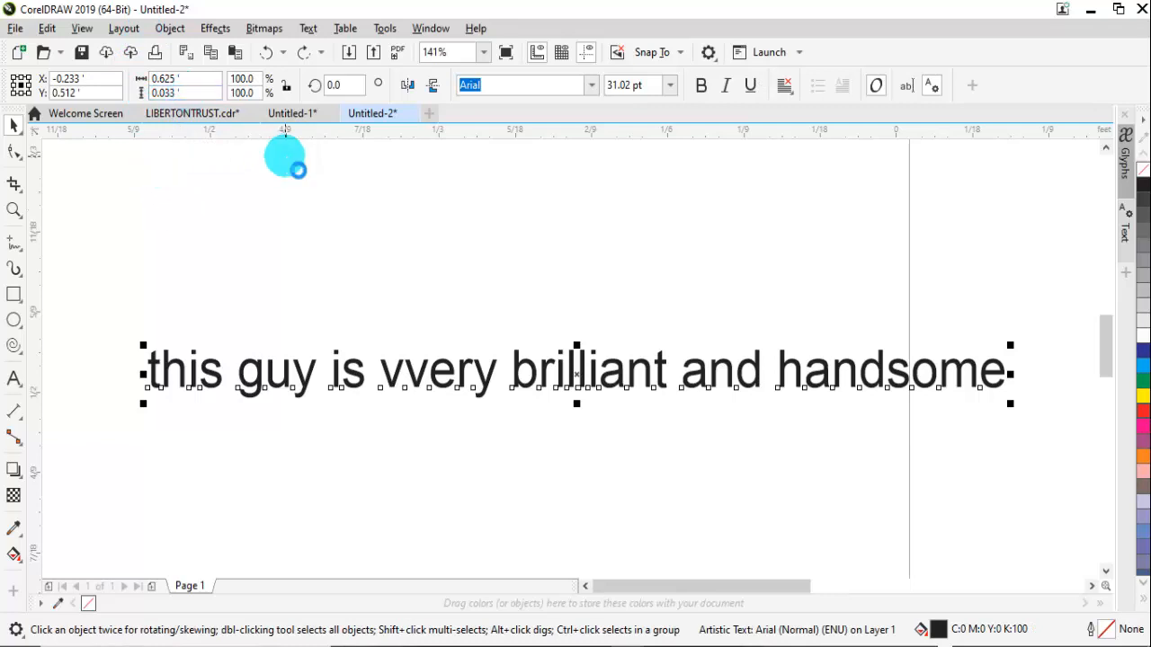
left_click(303, 52)
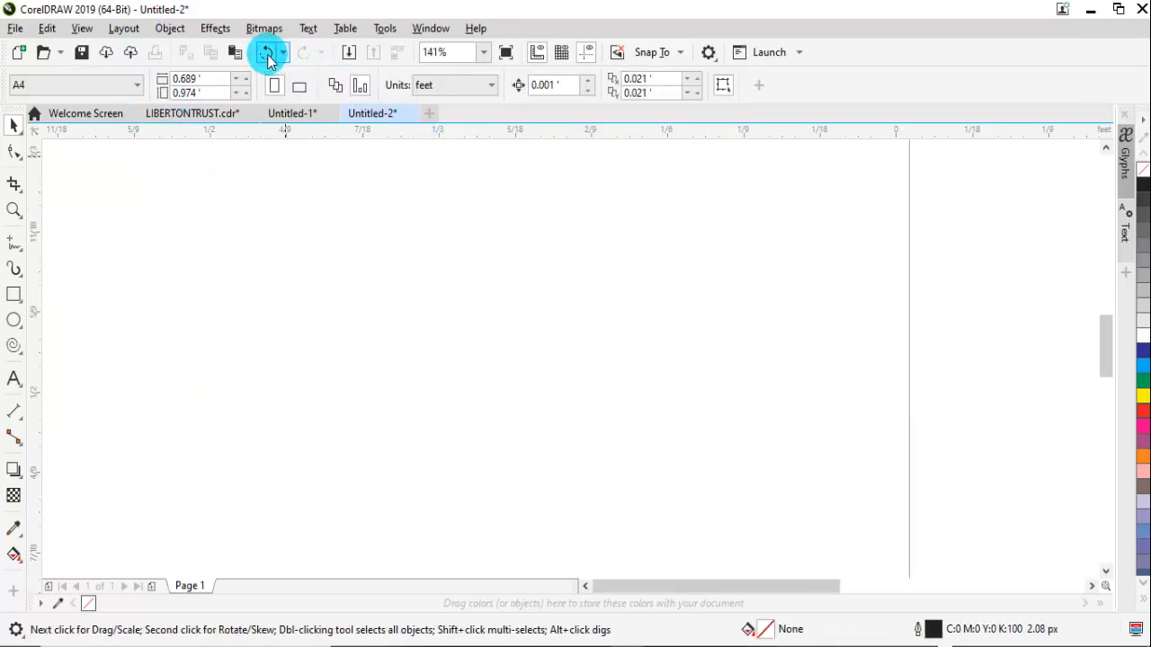
left_click(267, 53)
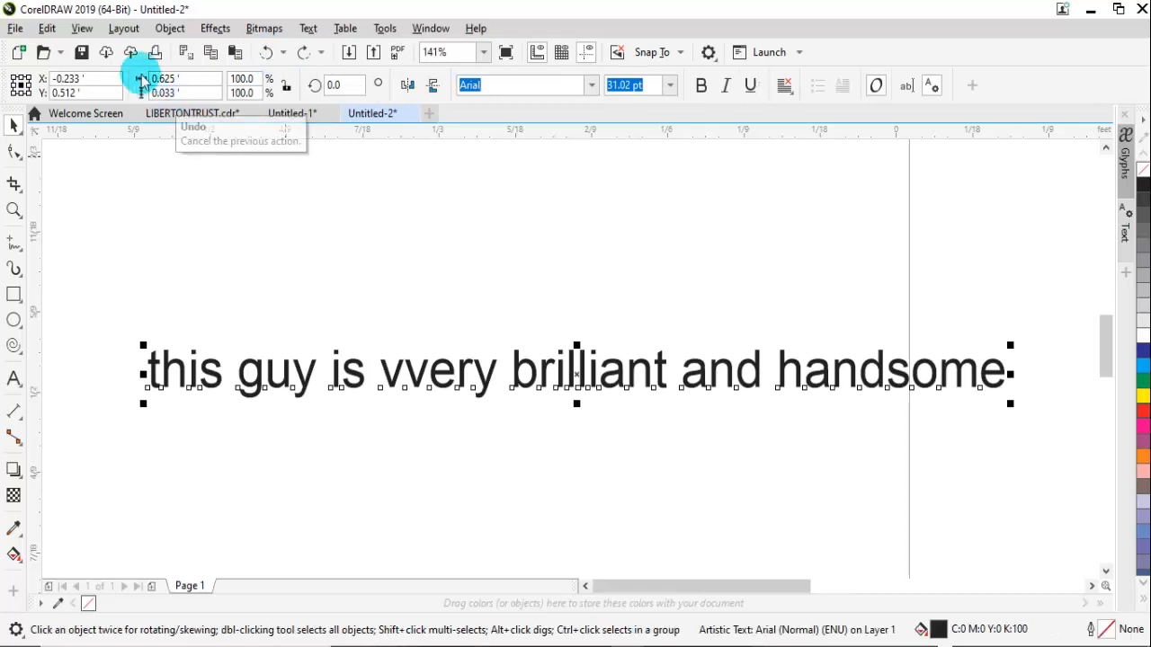
Copy the artistic text line "this guy is vvery brilliant and handsome" to the clipboard
left_click(47, 28)
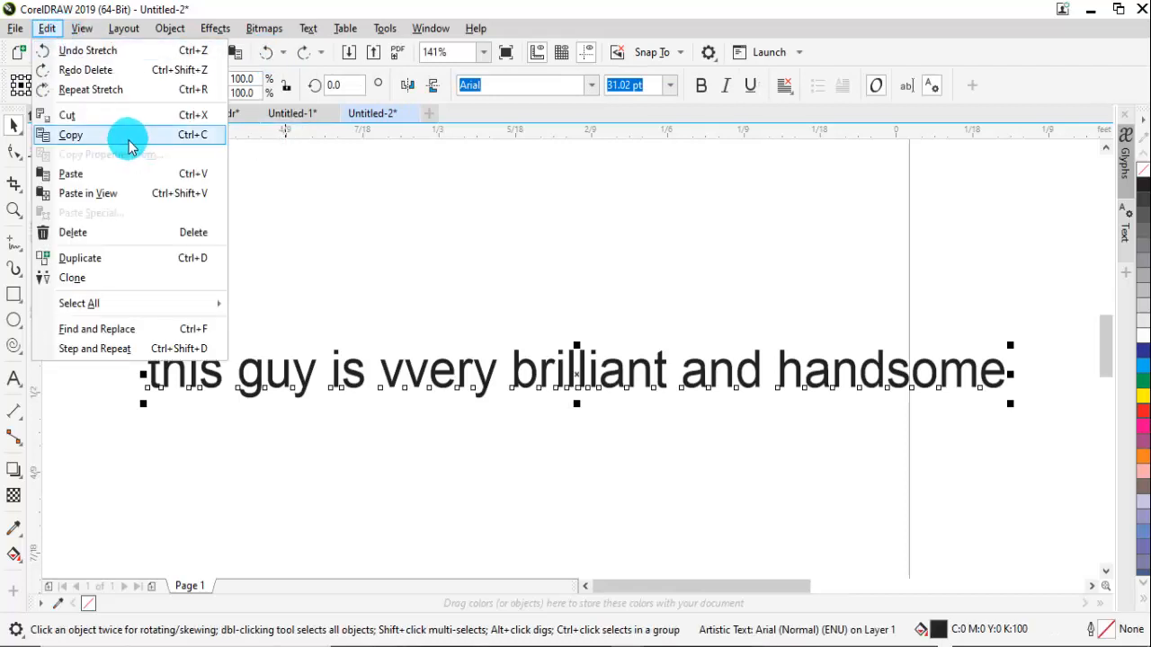
left_click(130, 137)
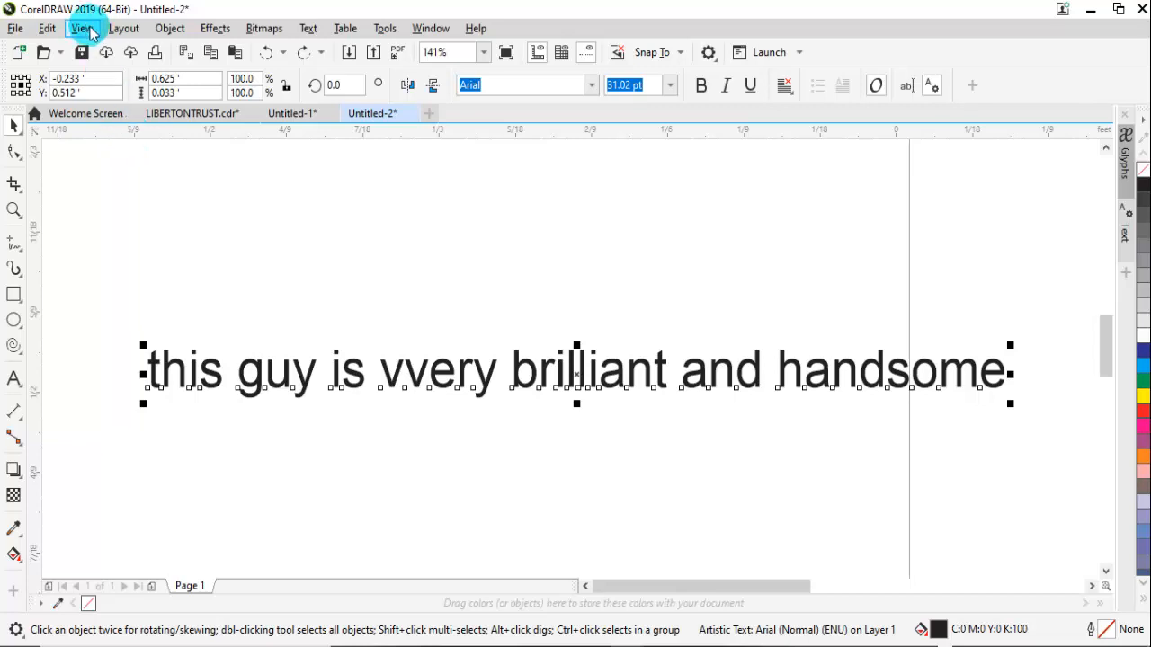
left_click(49, 29)
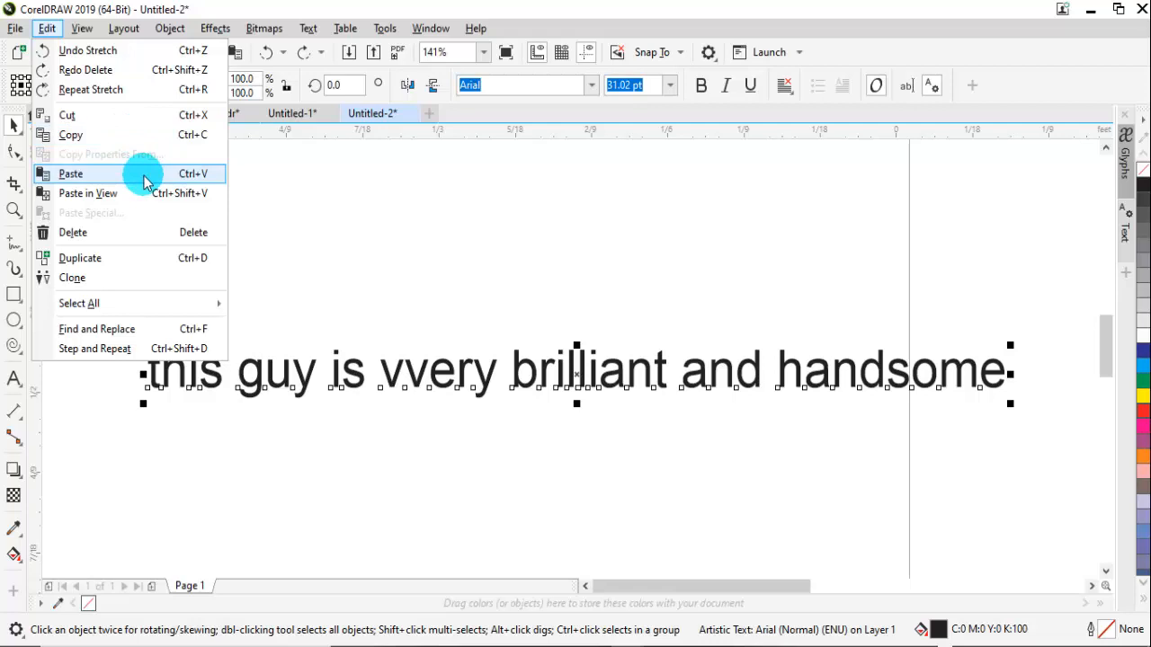
left_click(507, 212)
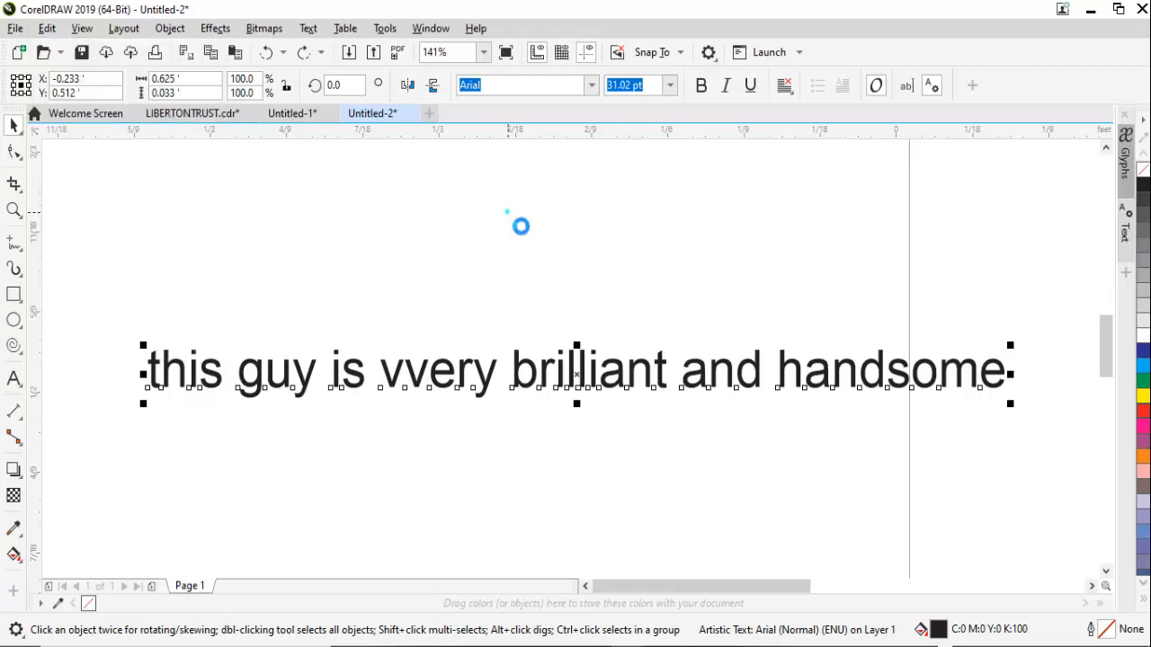
Delete the original artistic text line and paste the copied text back onto the page
key("Delete")
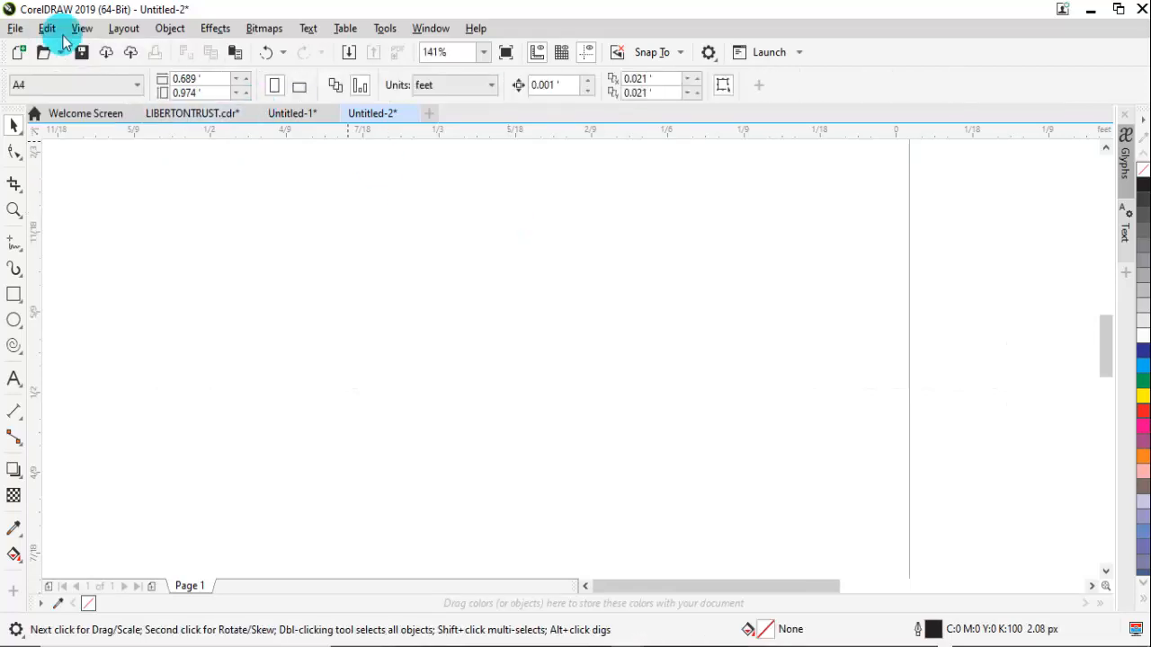
left_click(82, 28)
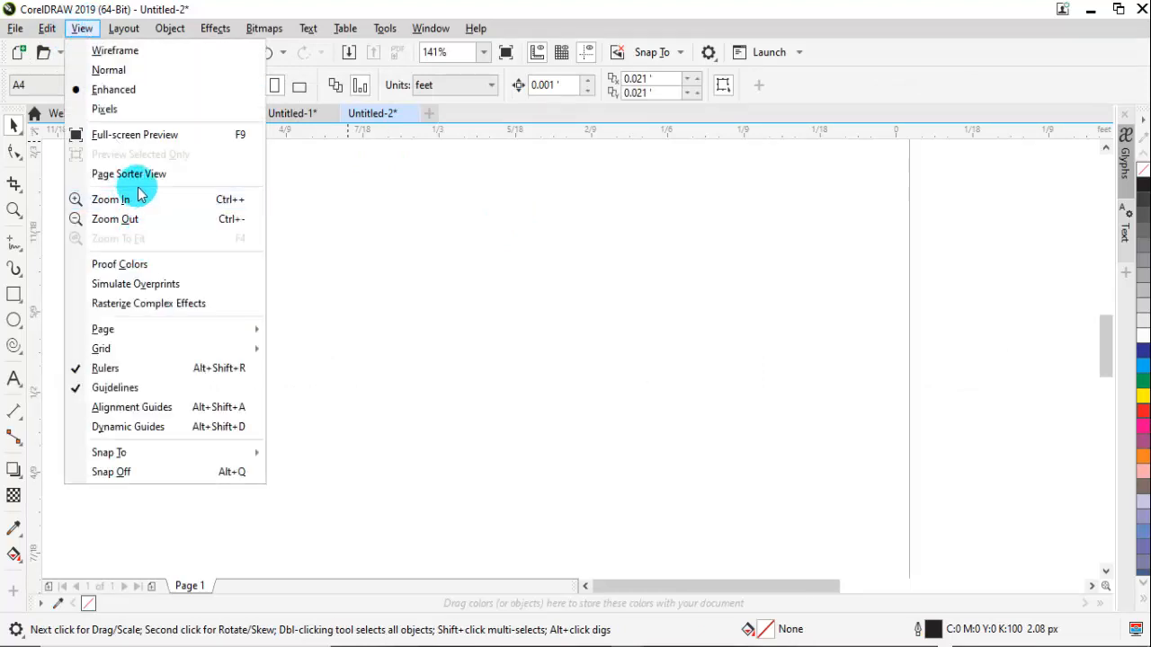
mouse_move(46, 31)
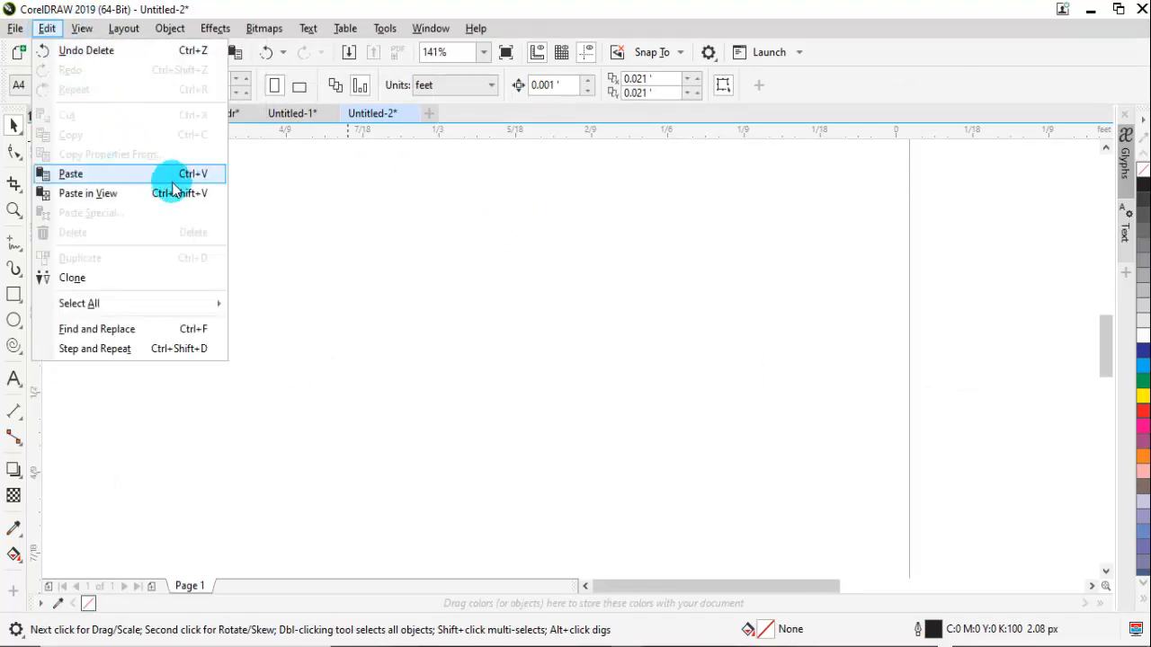
left_click(155, 175)
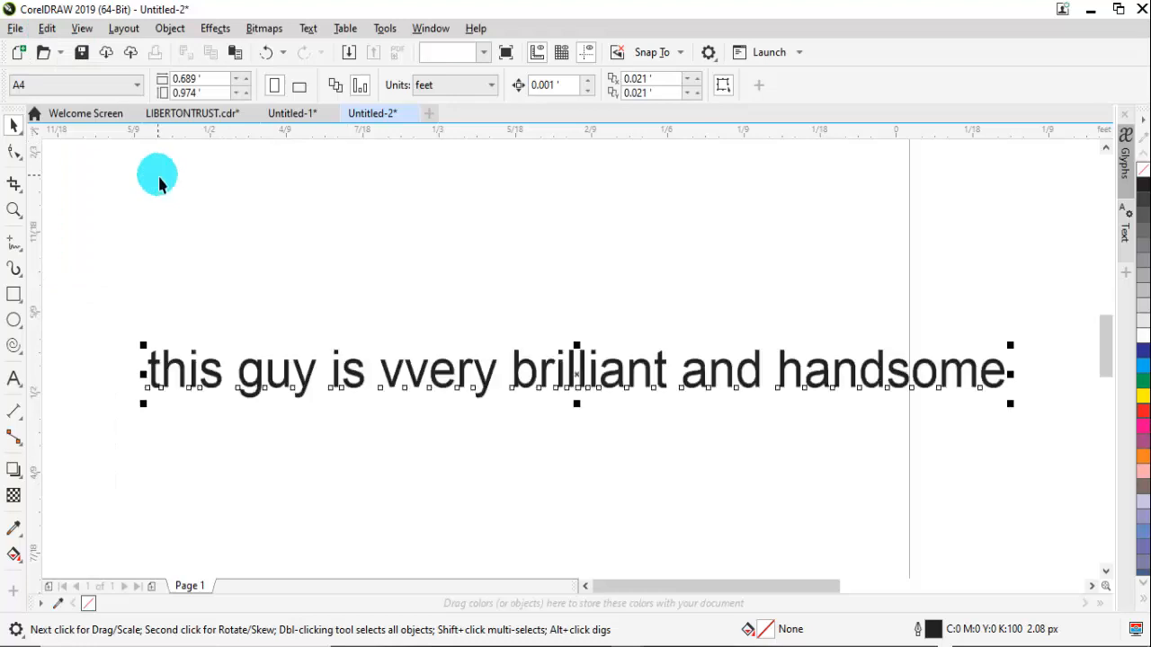
Duplicate the artistic text line and undo the duplication
left_click(47, 28)
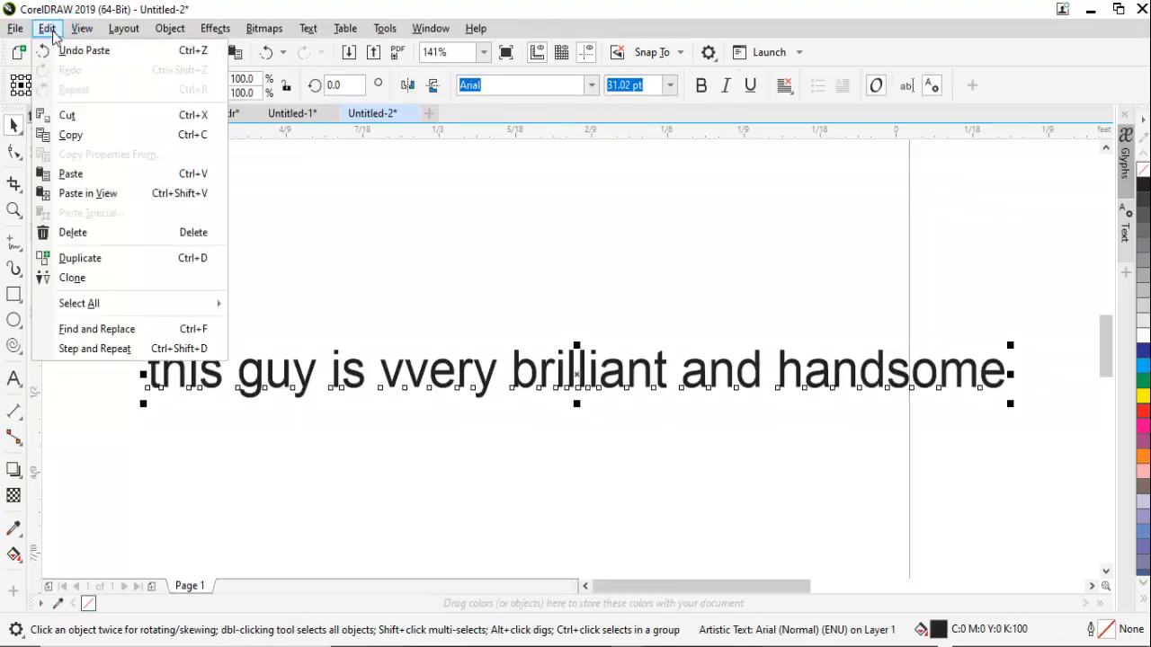
left_click(123, 257)
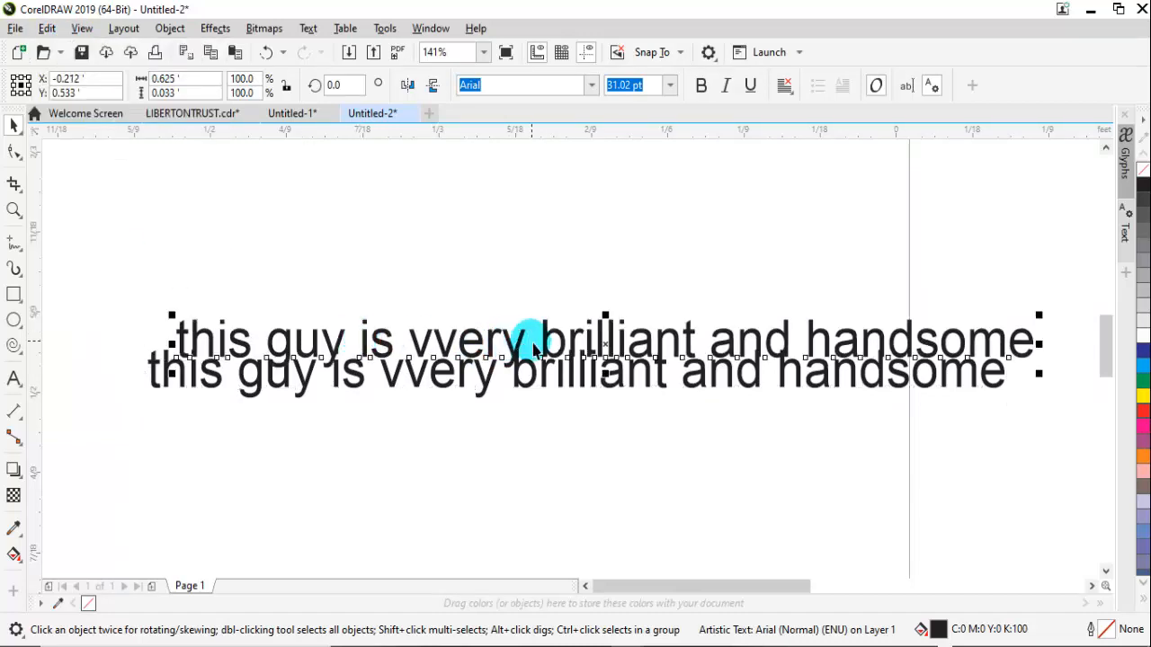
left_click(47, 28)
left_click(117, 261)
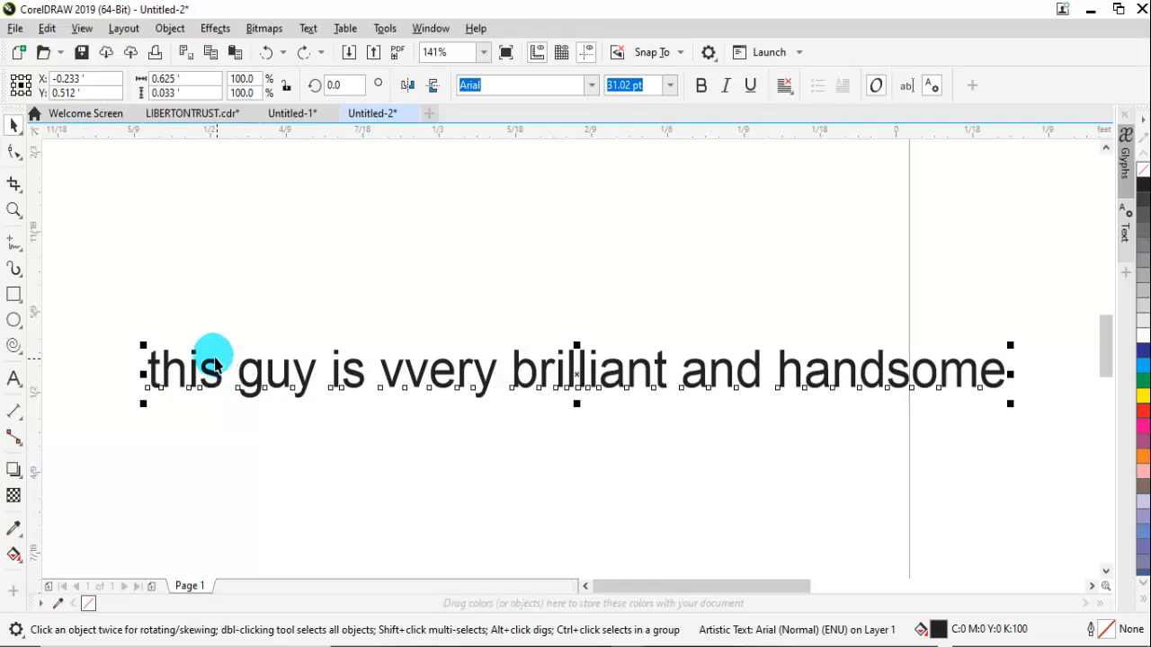
Examine the Select All options for objects, text, guidelines and nodes
left_click(48, 29)
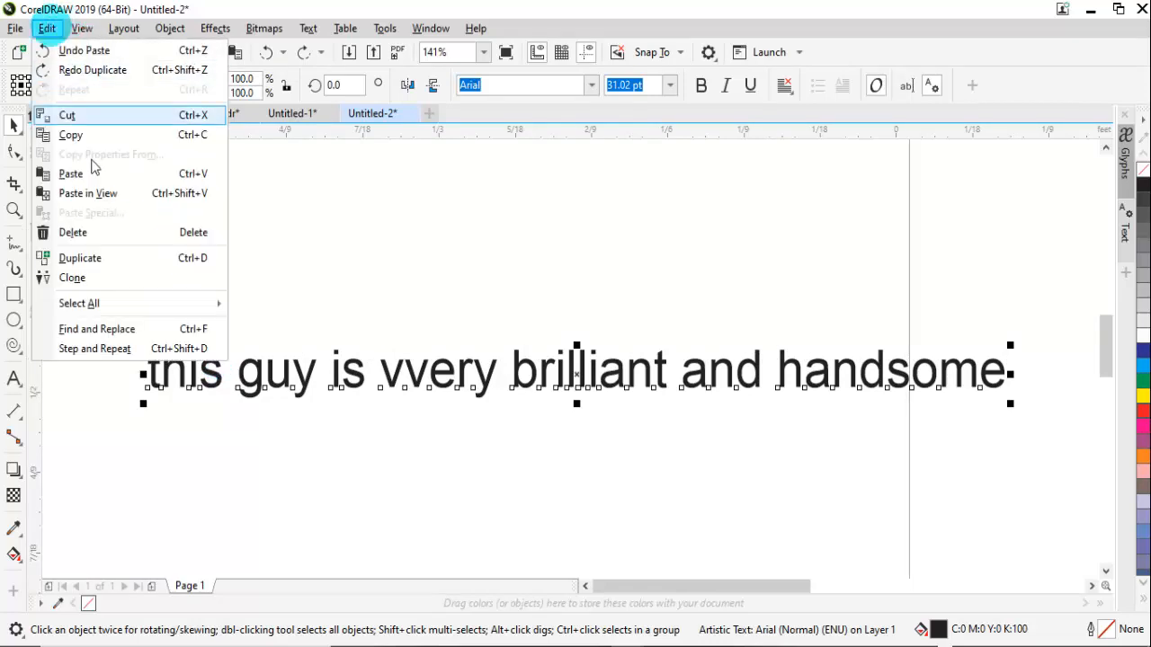
mouse_move(135, 305)
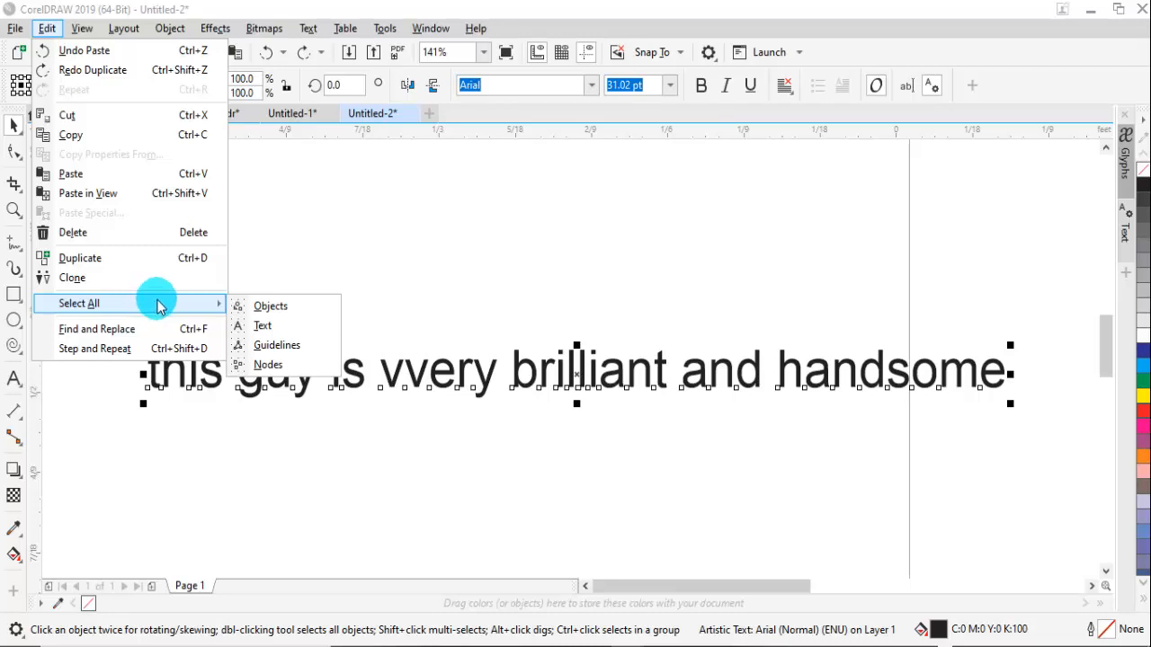
left_click(300, 272)
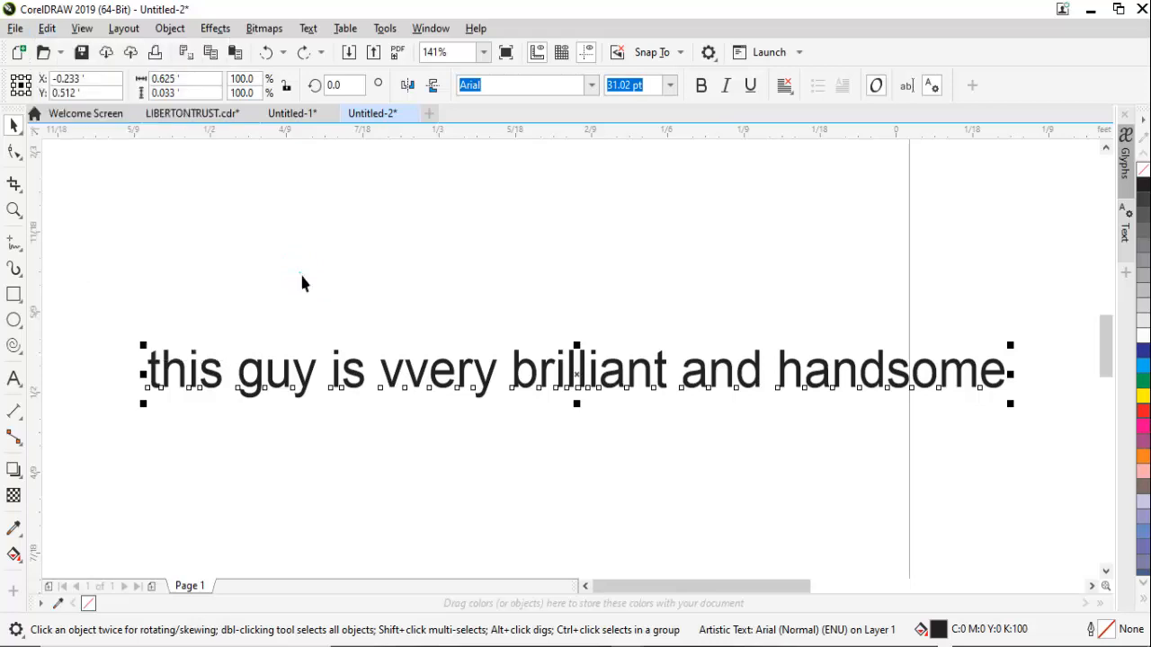
left_click(124, 29)
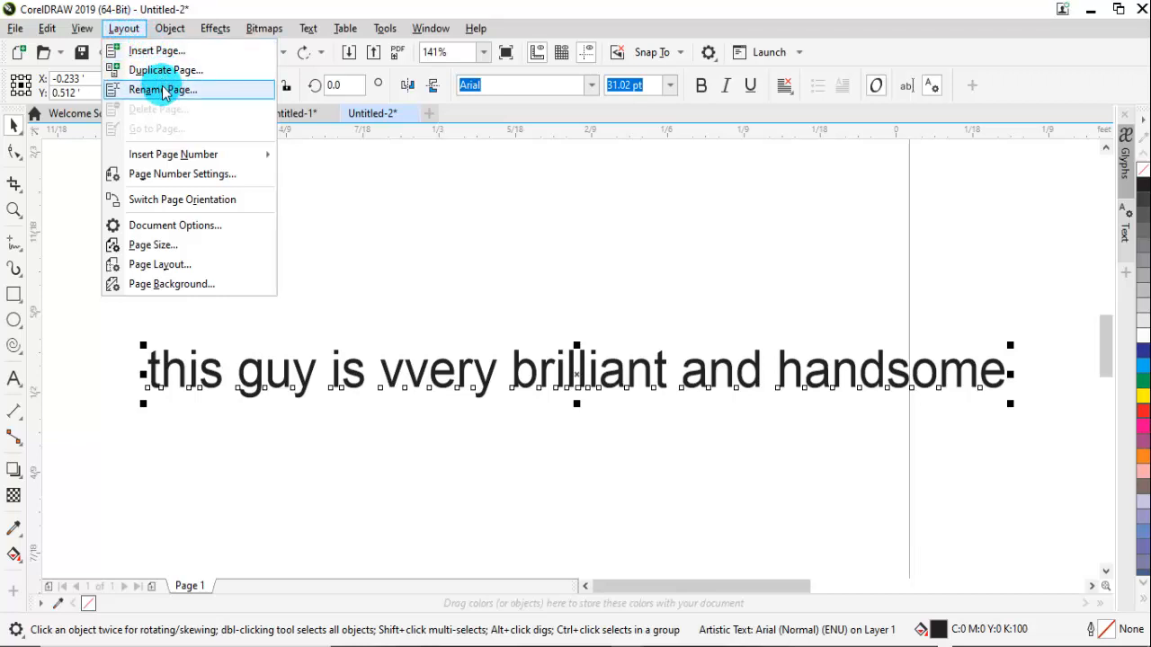
key("Escape")
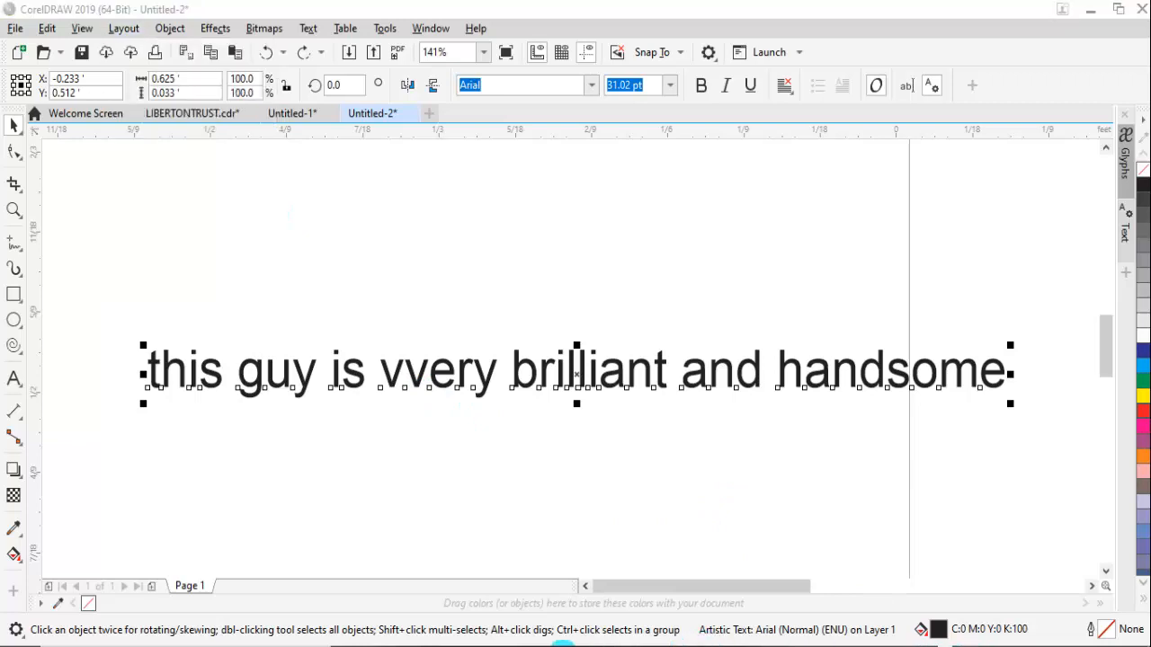
left_click(517, 646)
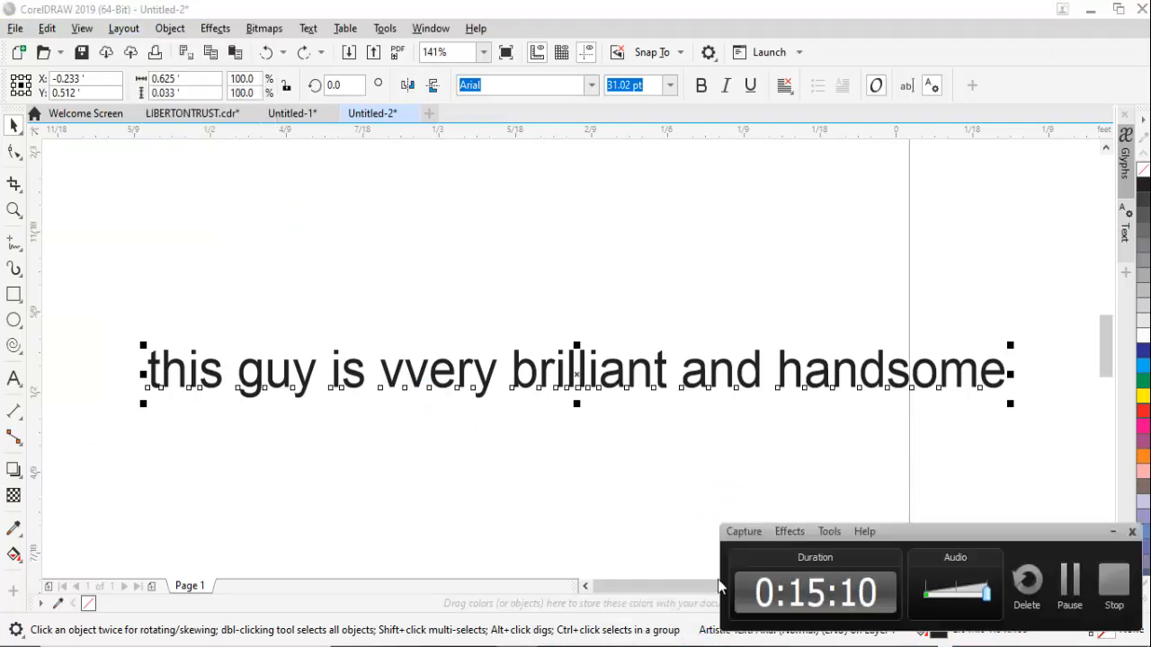
left_click(1079, 596)
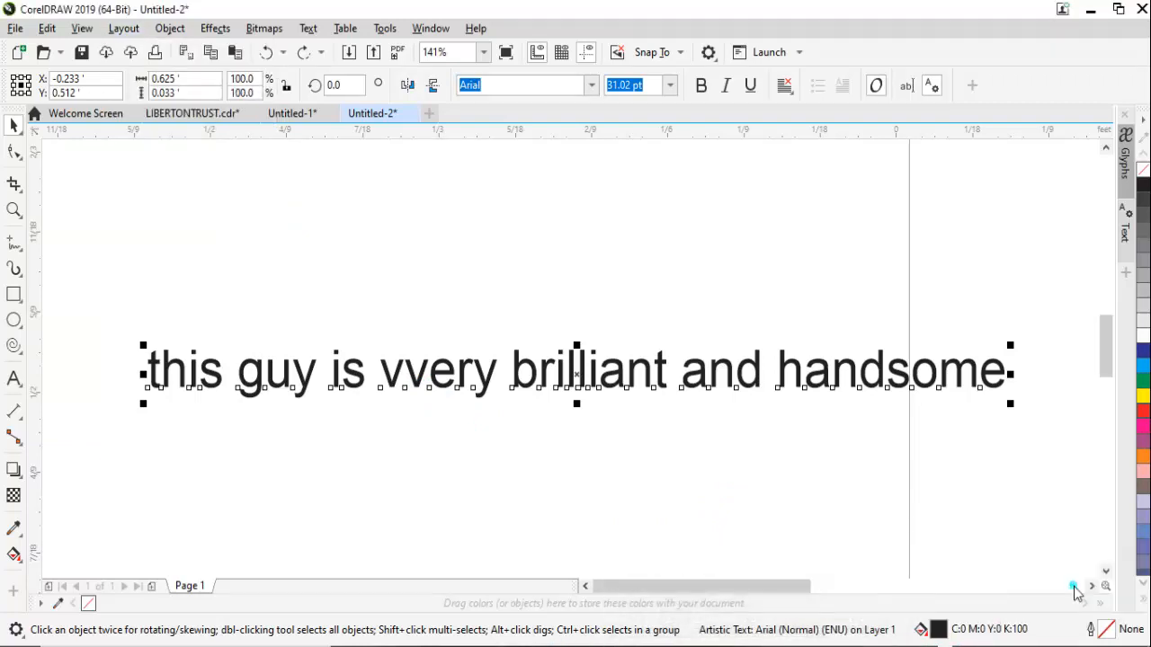
left_click(936, 646)
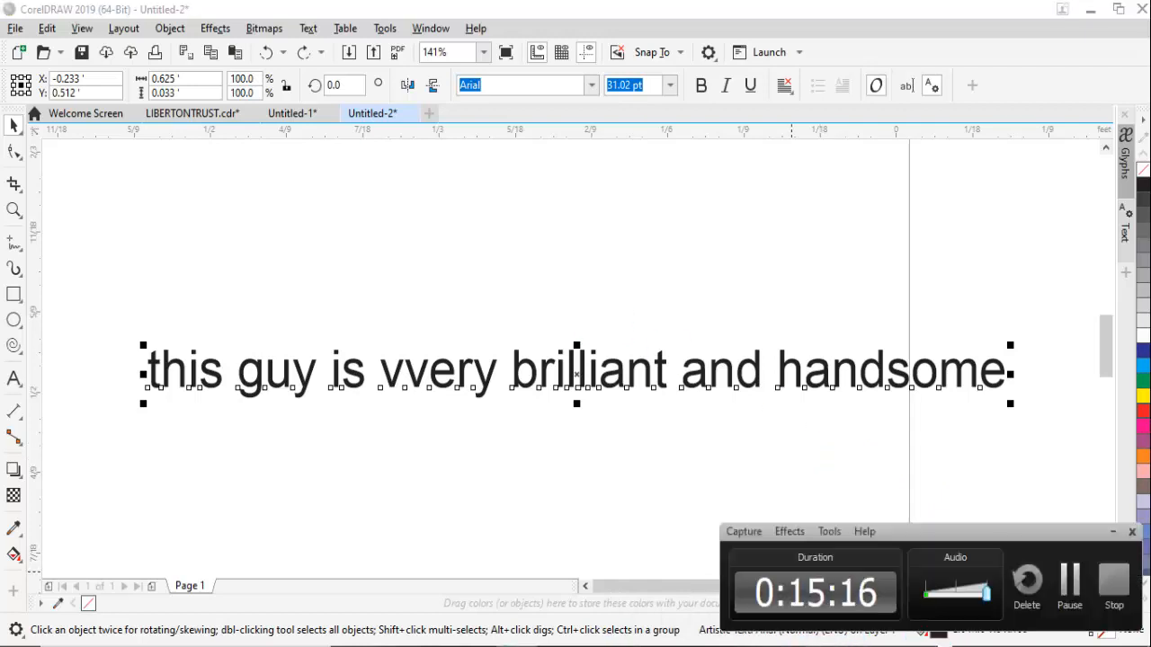
left_click(490, 463)
left_click(493, 459)
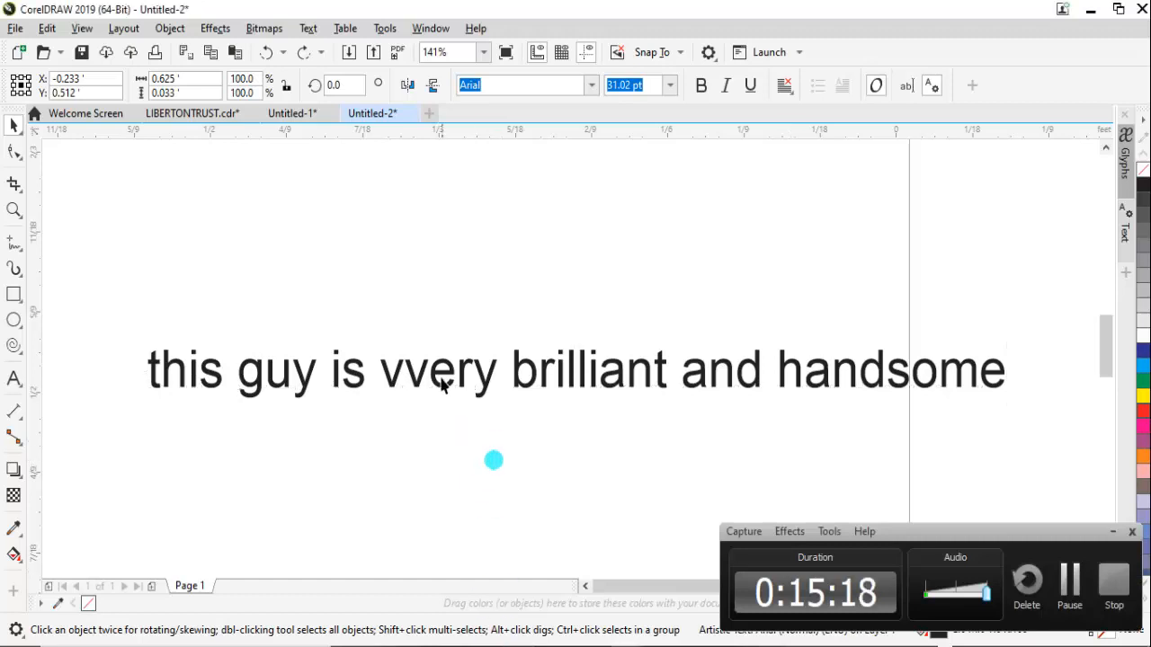
left_click(458, 368)
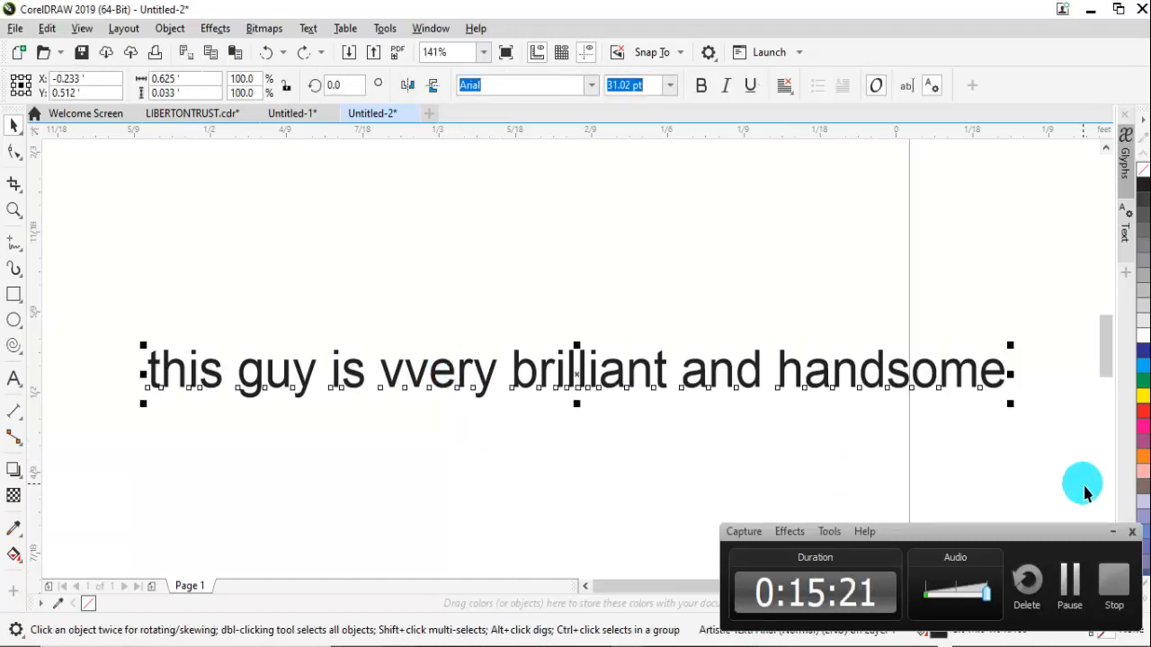
left_click(1113, 531)
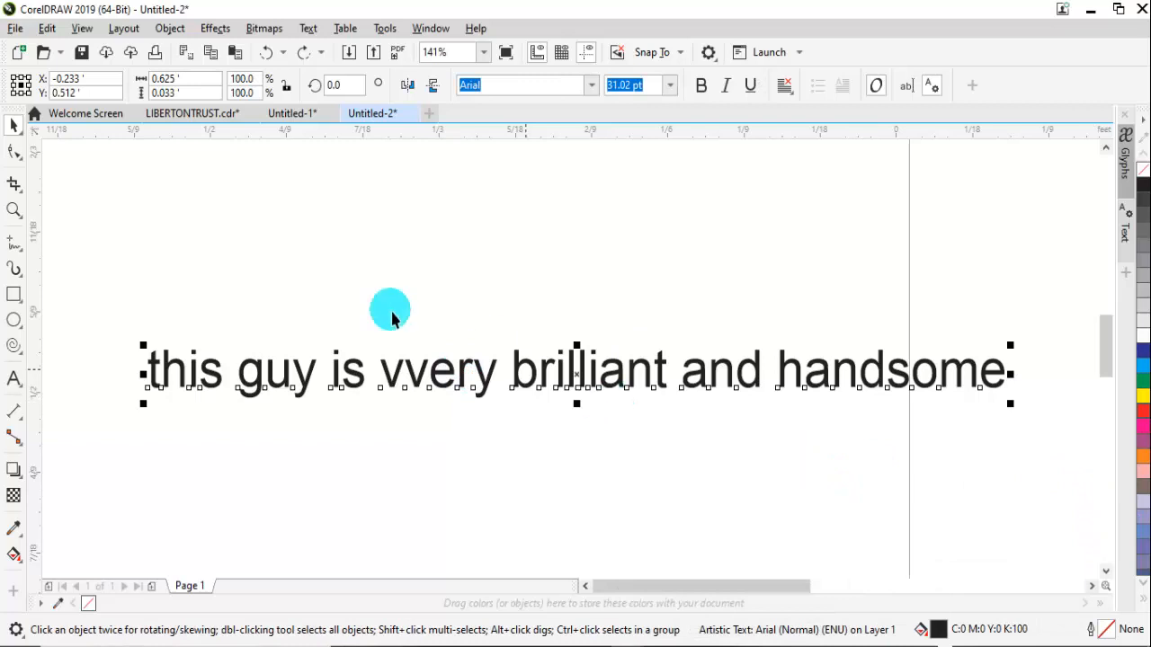
Duplicate Page 1 after the selected page with its layers and their contents, and switch to the duplicated page
left_click(121, 28)
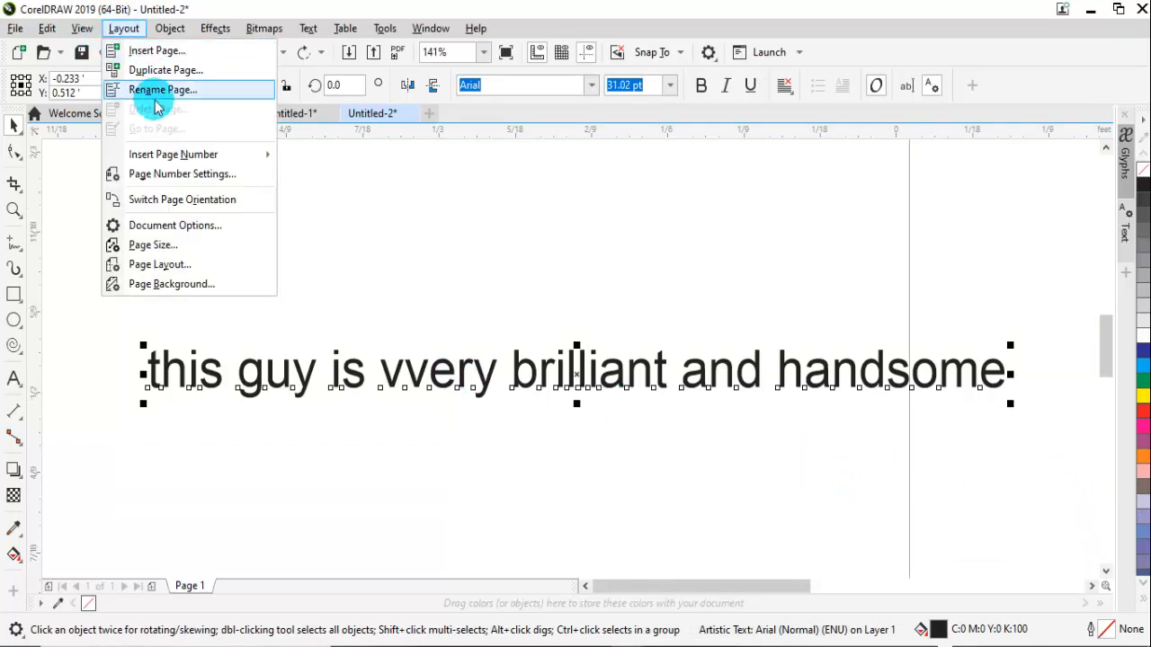
mouse_move(183, 157)
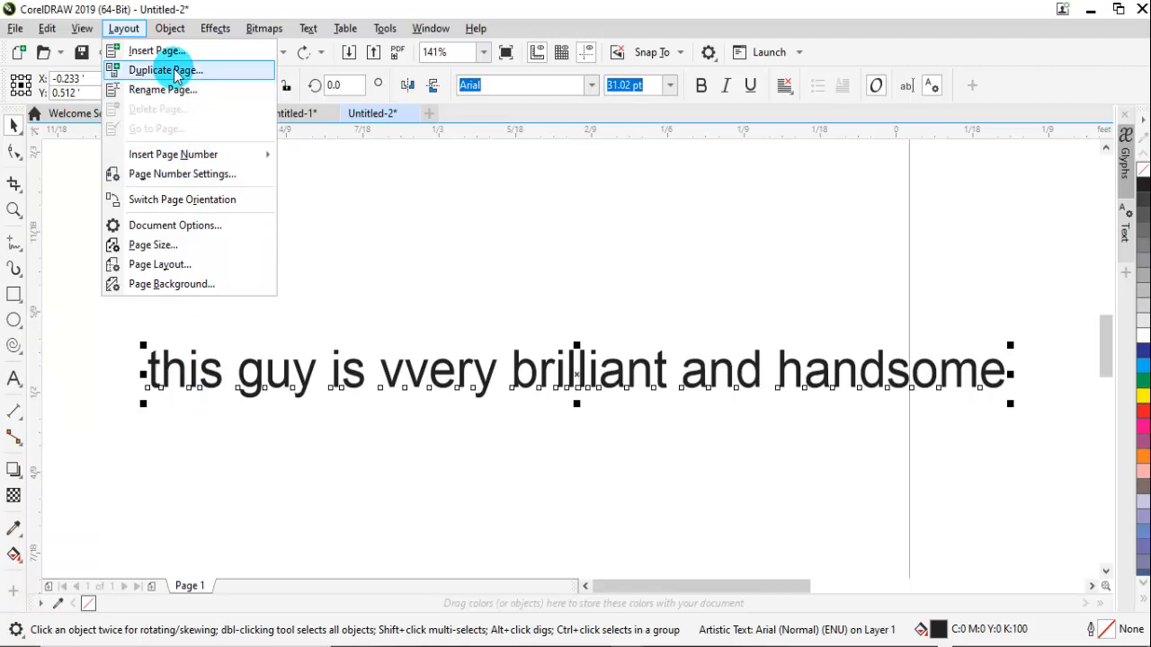
left_click(439, 283)
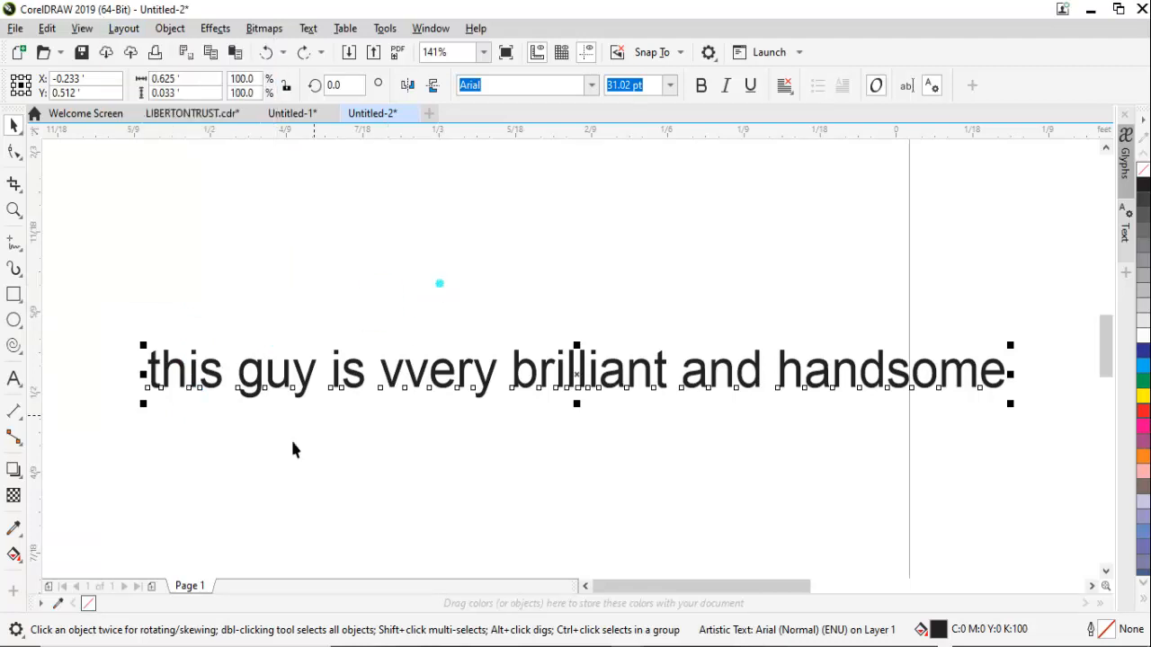
right_click(192, 589)
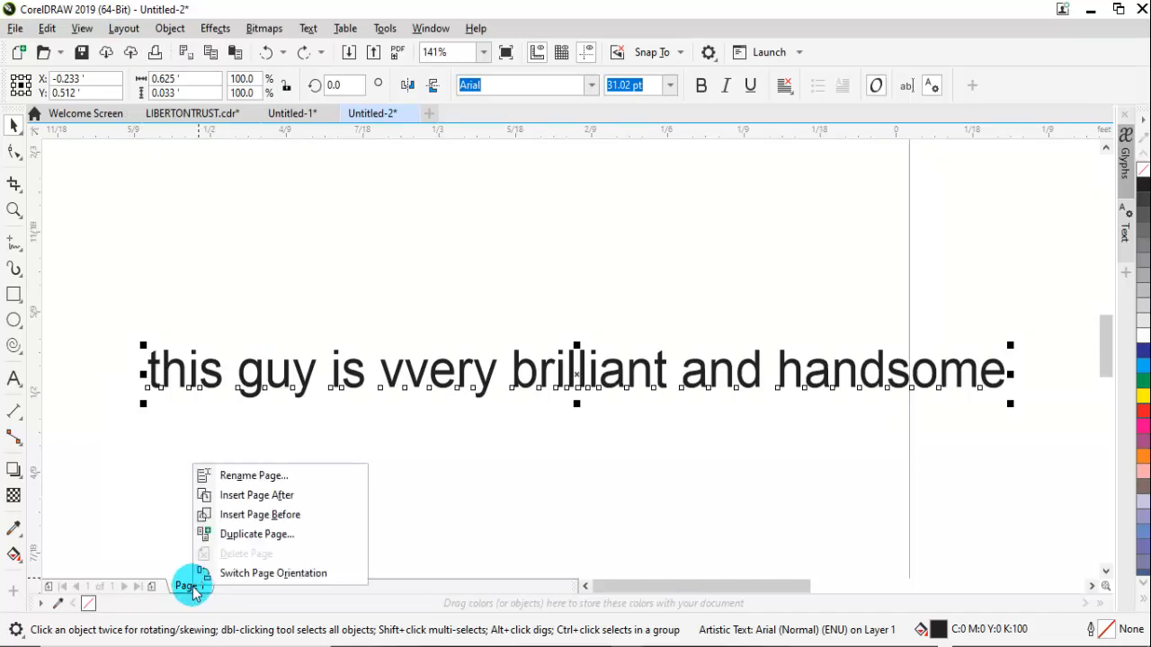
left_click(245, 536)
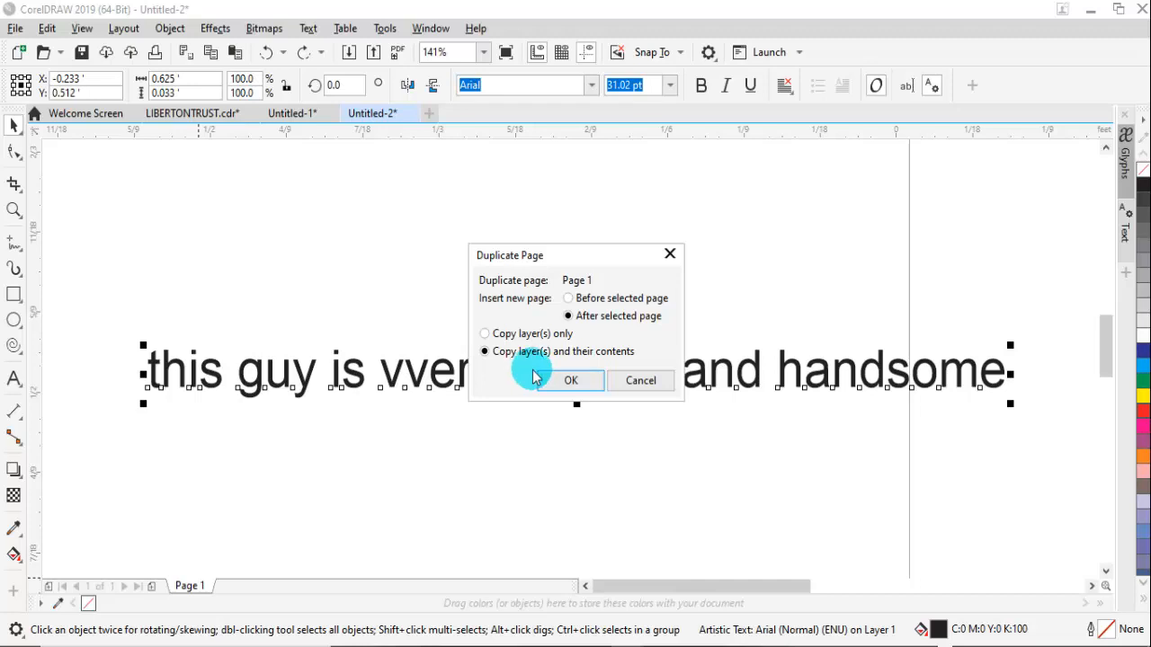
left_click(569, 299)
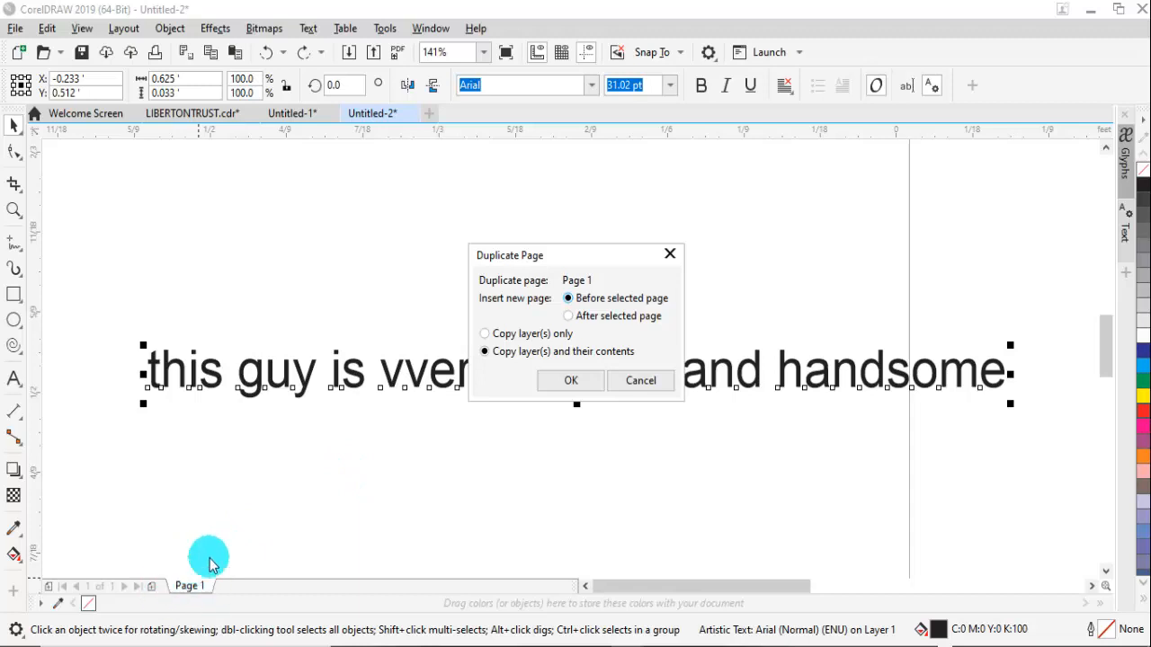
left_click(571, 318)
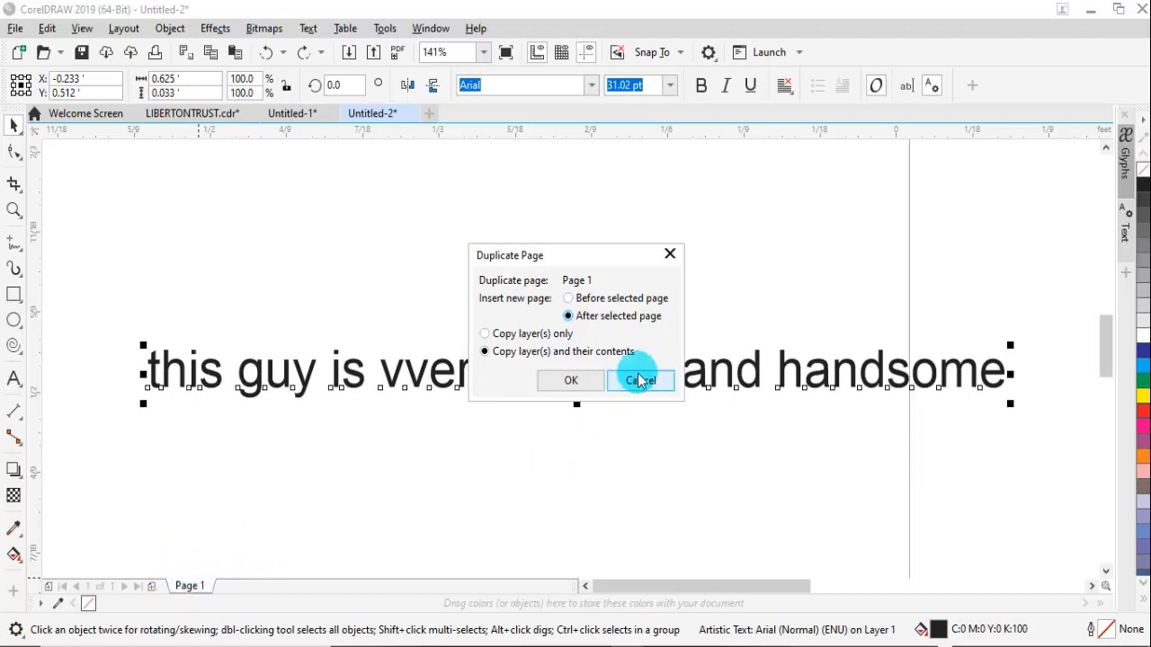
left_click(572, 381)
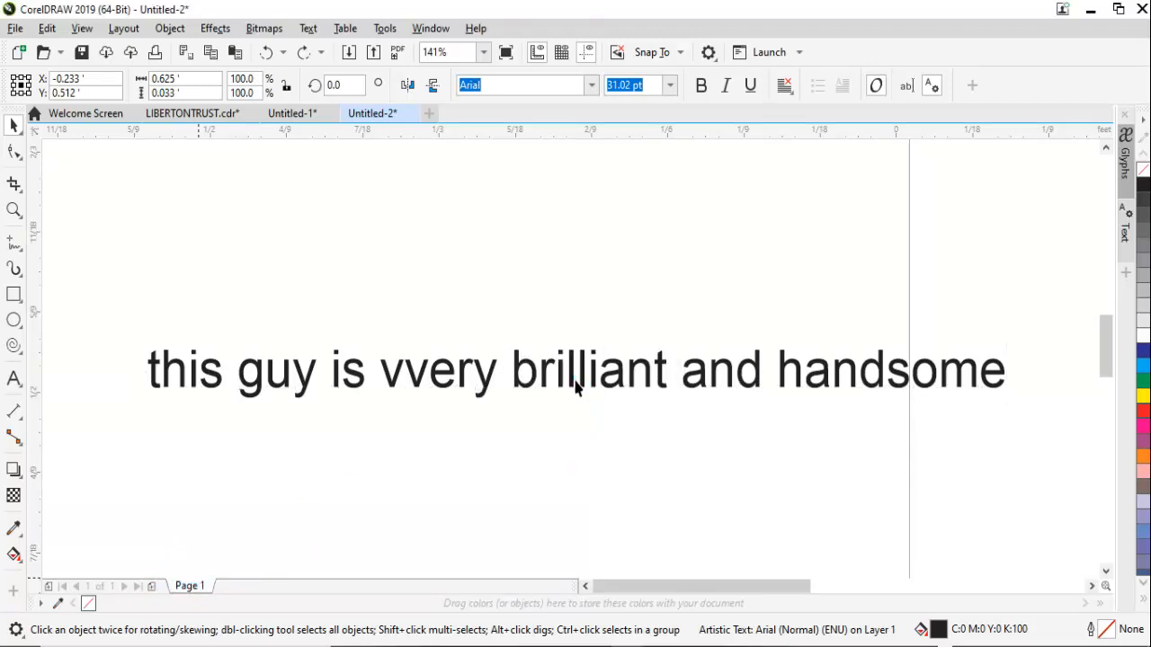
left_click(191, 586)
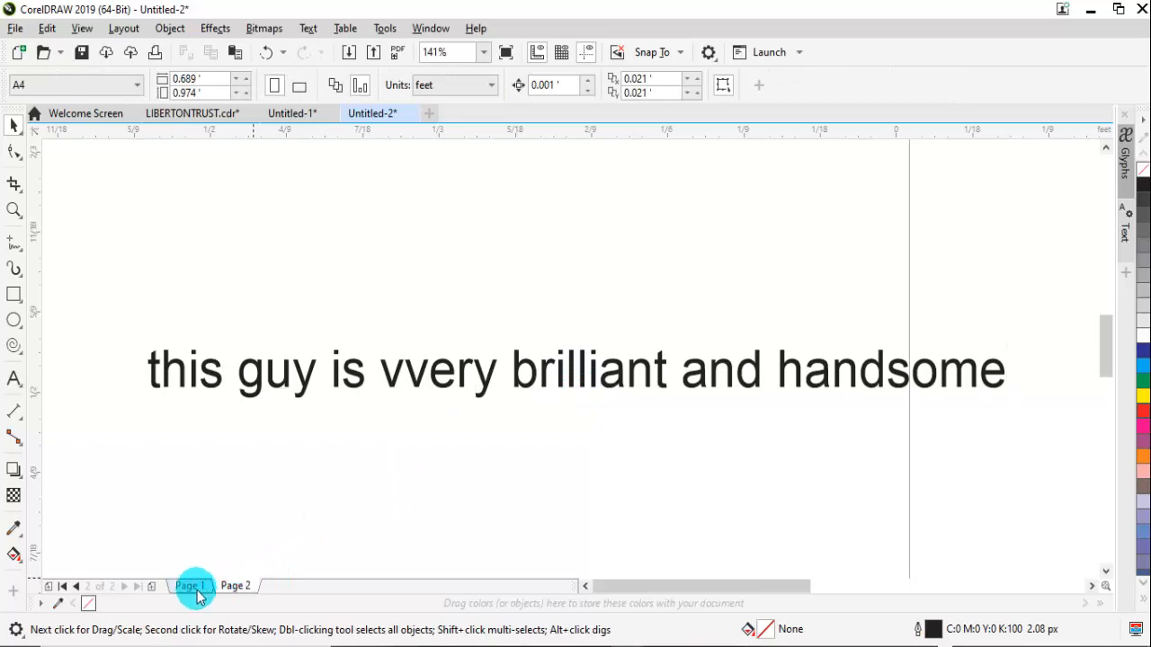
left_click(234, 586)
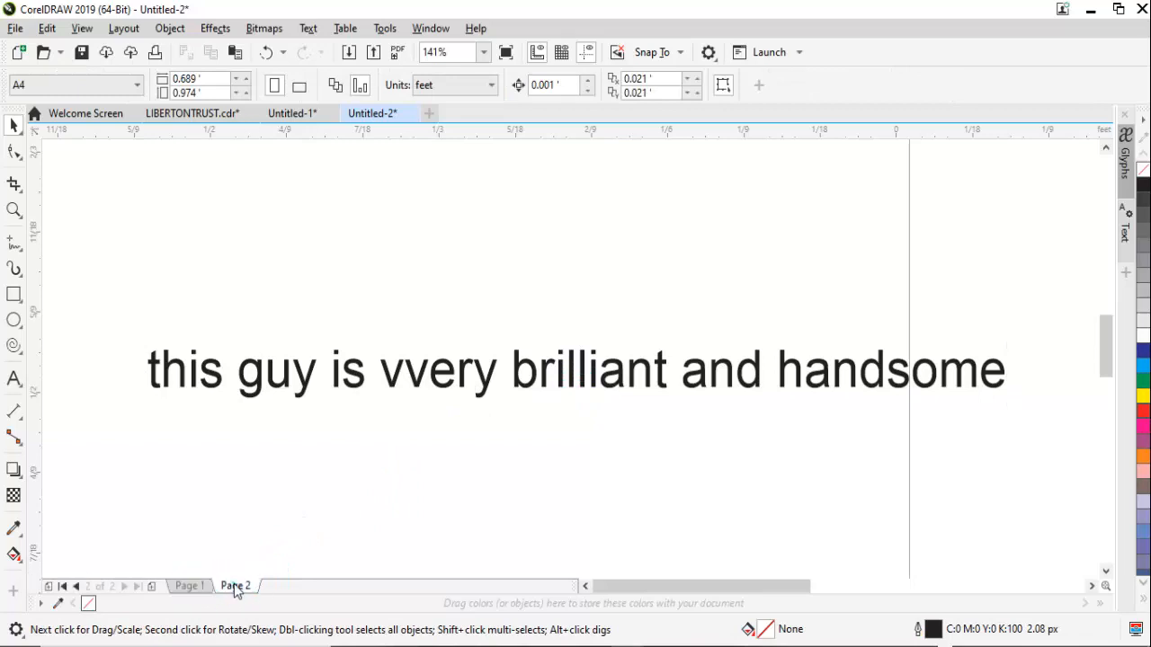
Switch the orientation of Page 2 to landscape and delete that page
right_click(235, 586)
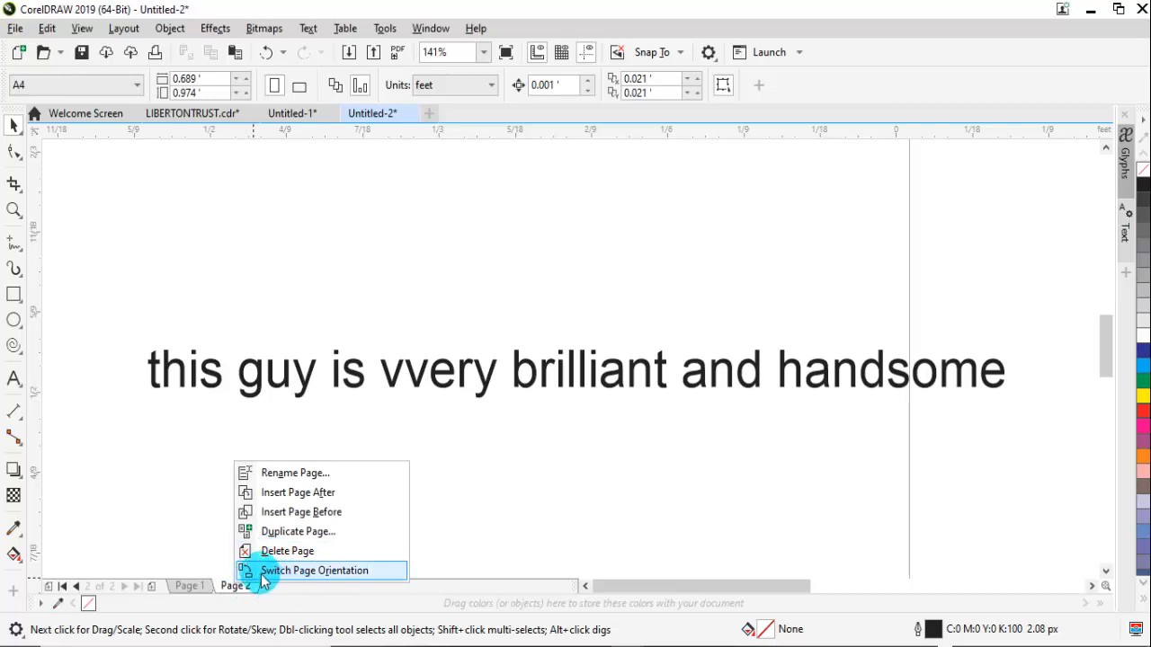
left_click(276, 571)
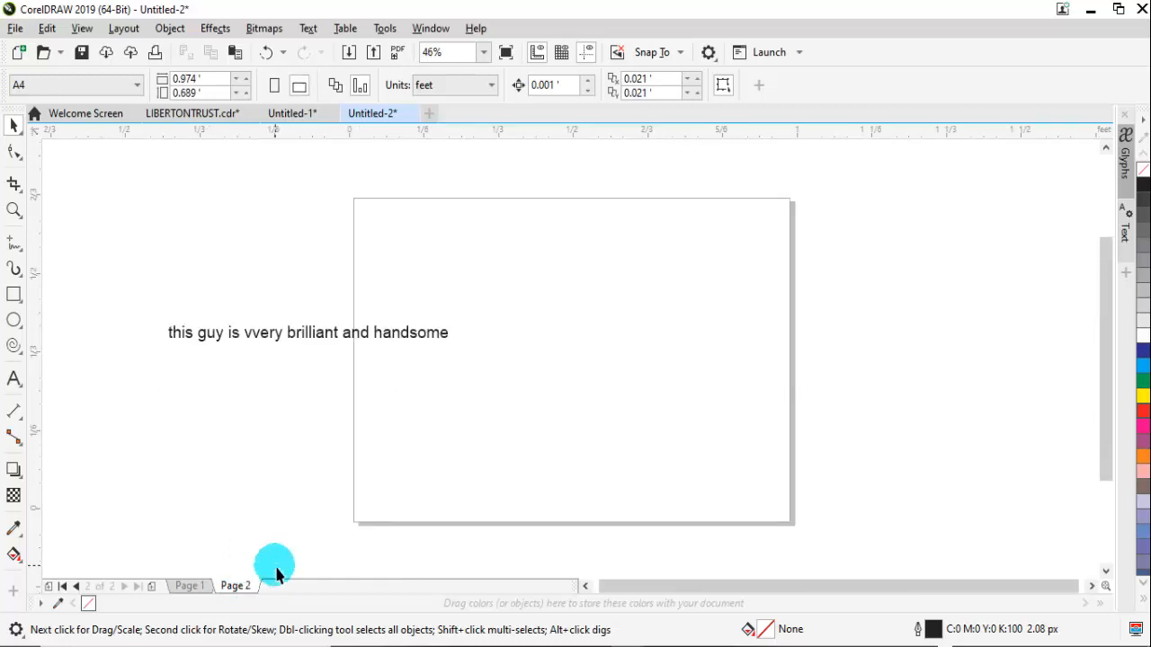
left_click(189, 586)
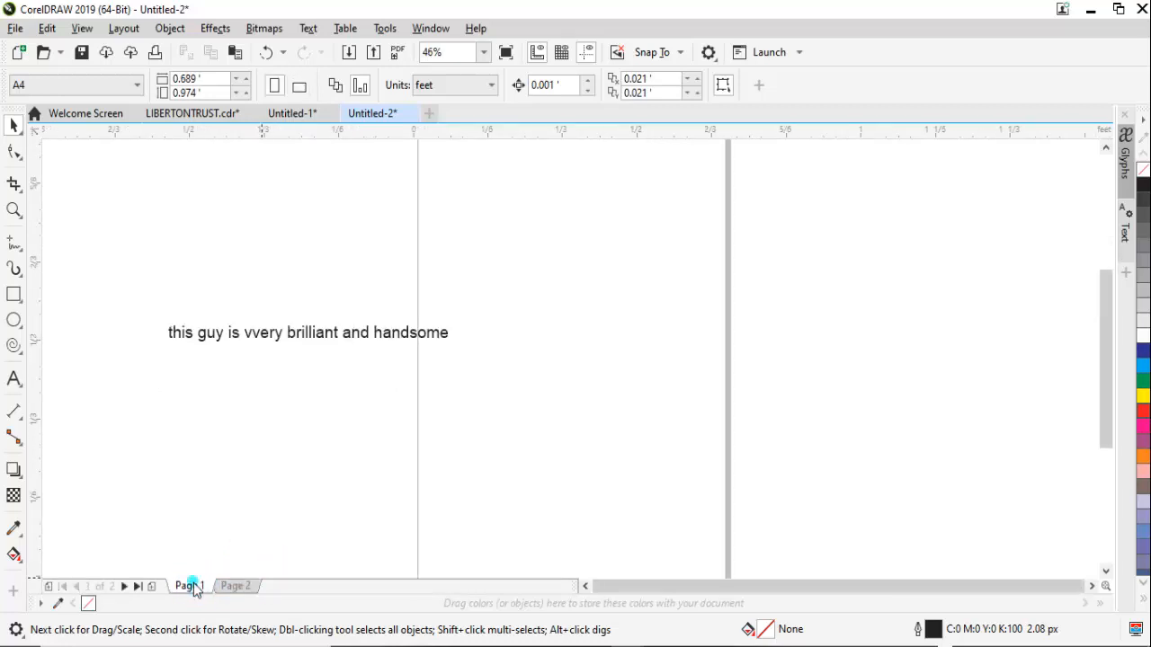
right_click(231, 587)
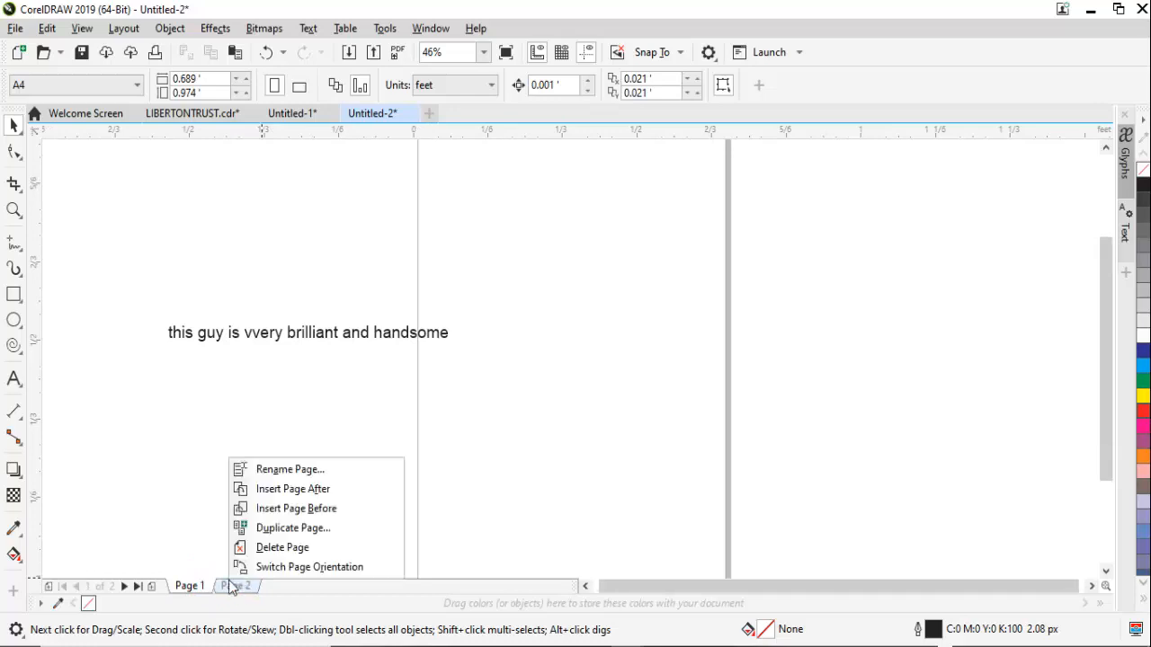
left_click(261, 547)
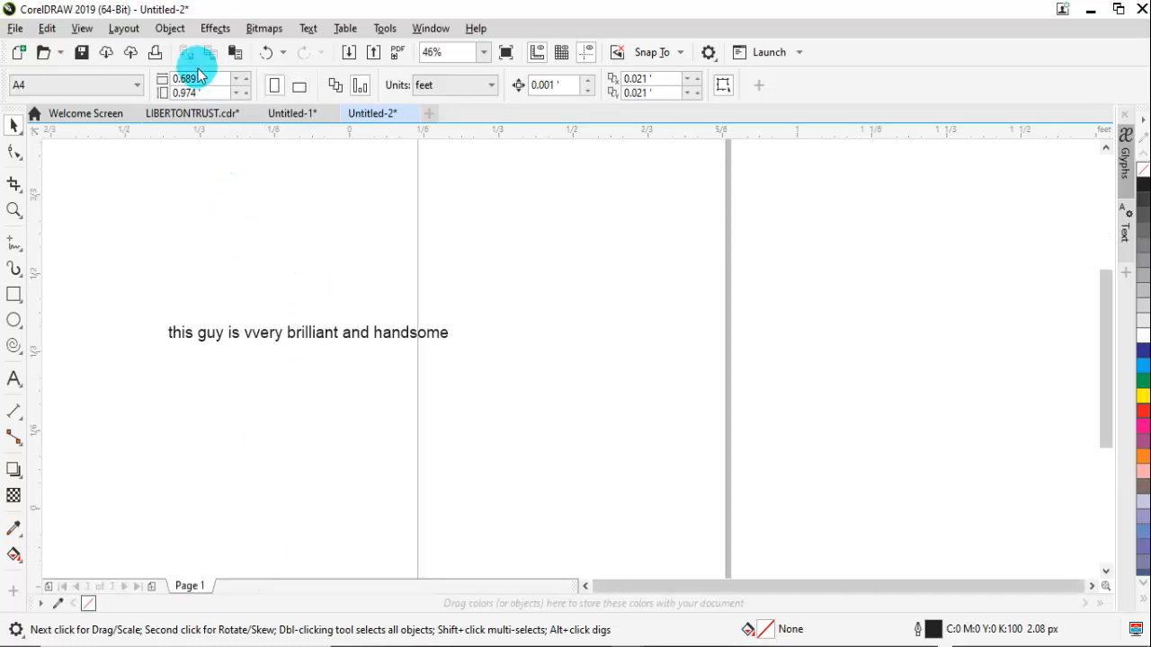
Examine the page layout commands and the Create, Insert and PowerClip options for objects
left_click(124, 30)
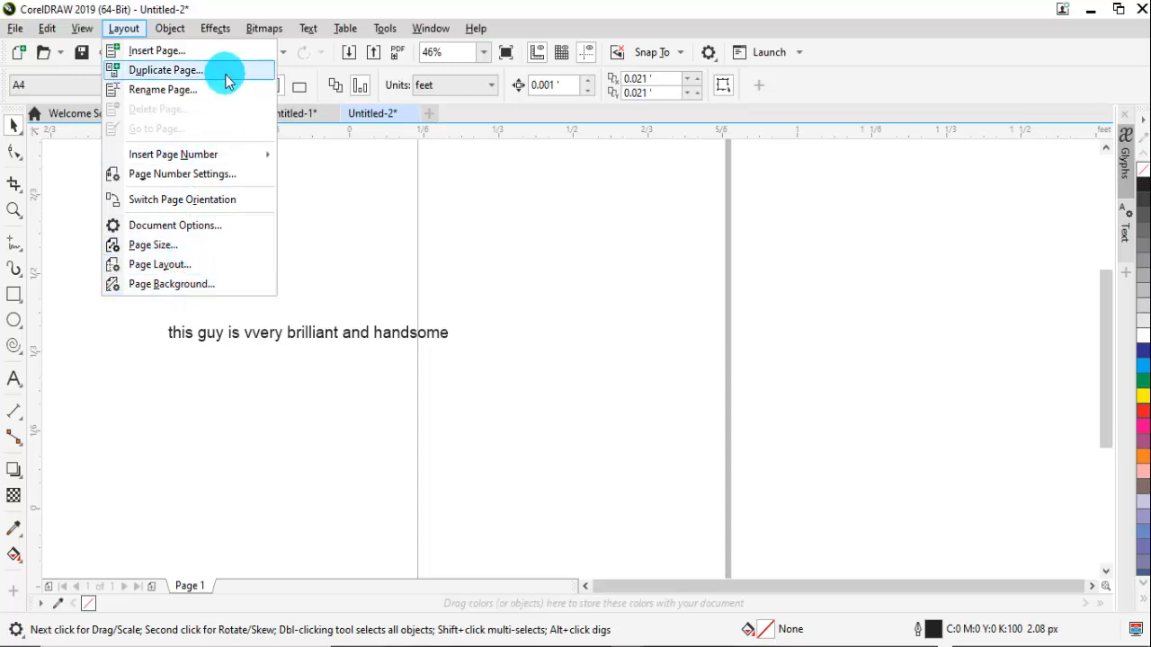
left_click(171, 29)
left_click(171, 29)
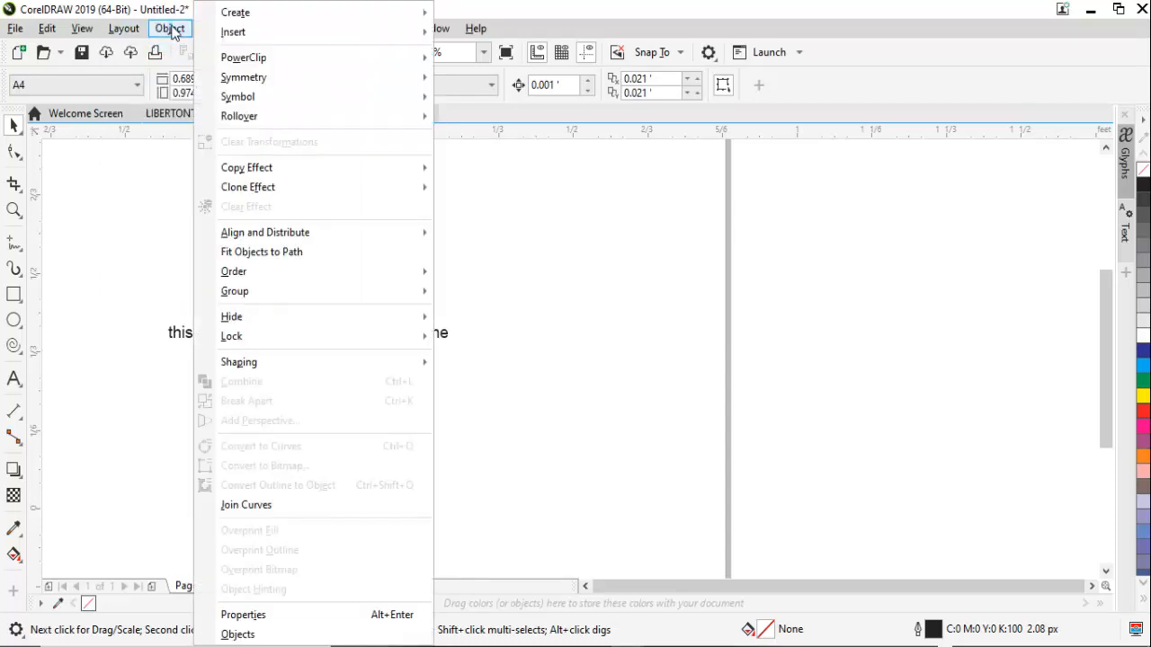
mouse_move(286, 11)
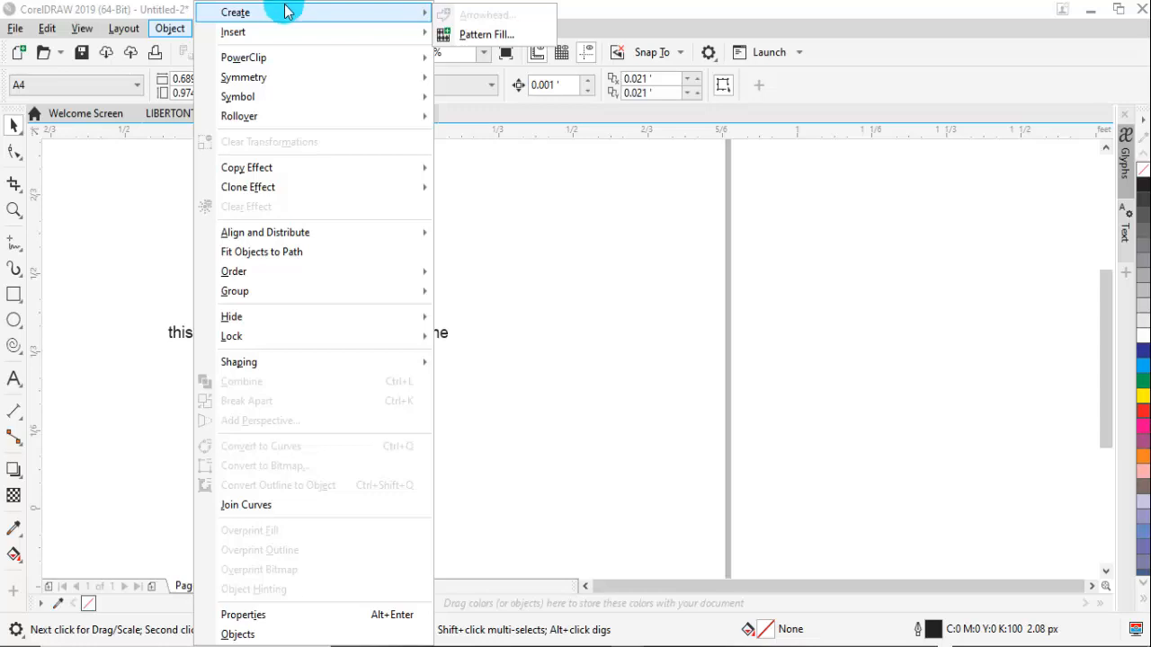
mouse_move(290, 36)
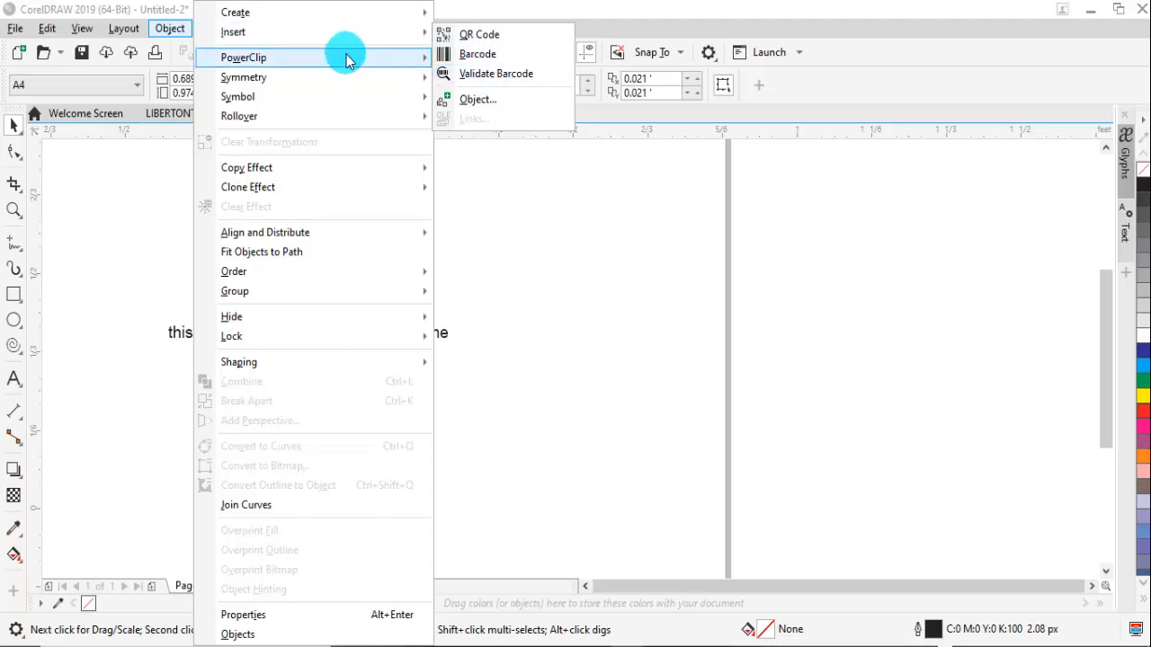
mouse_move(349, 59)
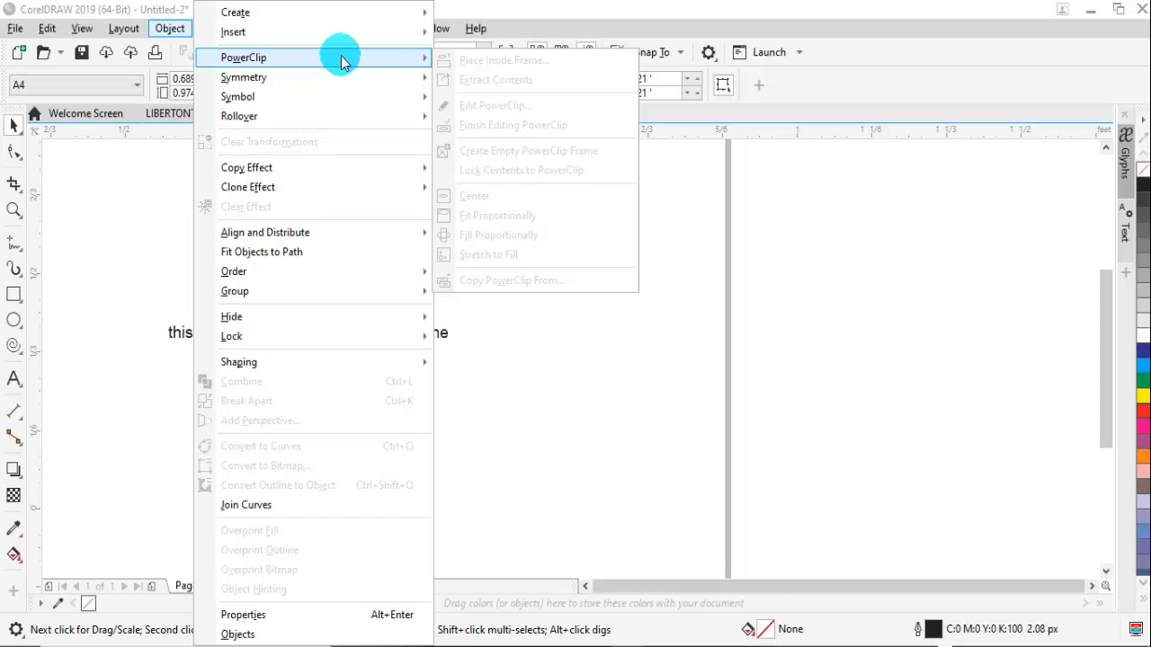
left_click(149, 288)
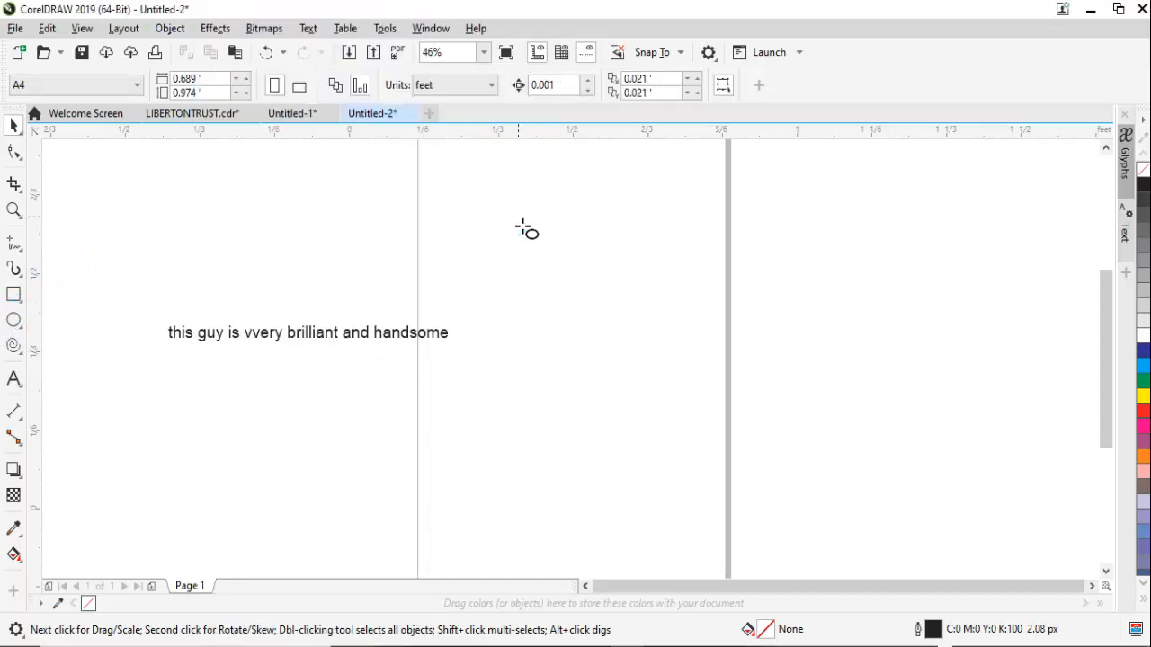
Draw a circle about 0.228 ft in diameter in the upper half of the page
left_click_drag(510, 213, 622, 320)
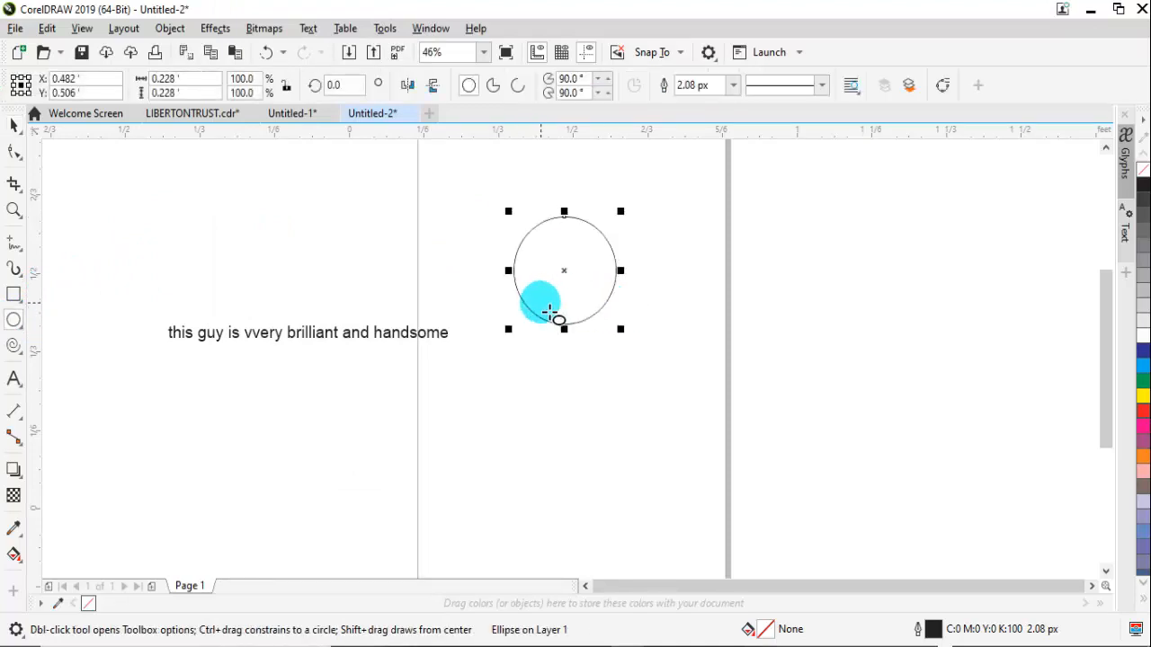
key("n")
left_click(553, 312)
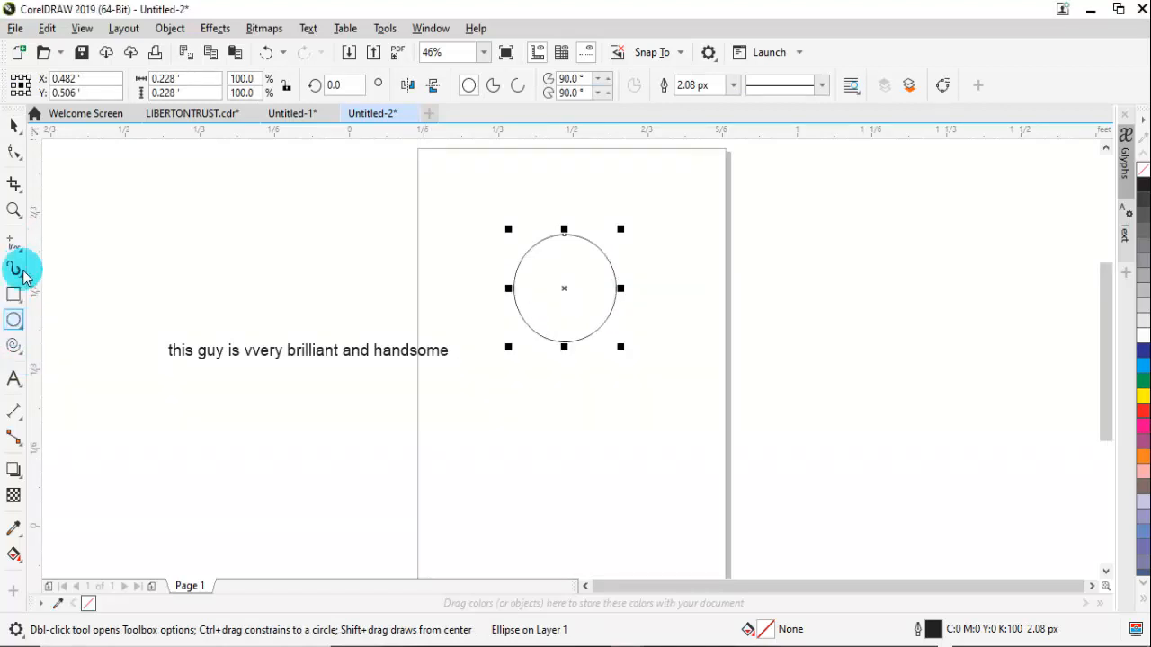
Draw a square beside the page above the text line and scale it down to about 0.094 ft per side
left_click(14, 294)
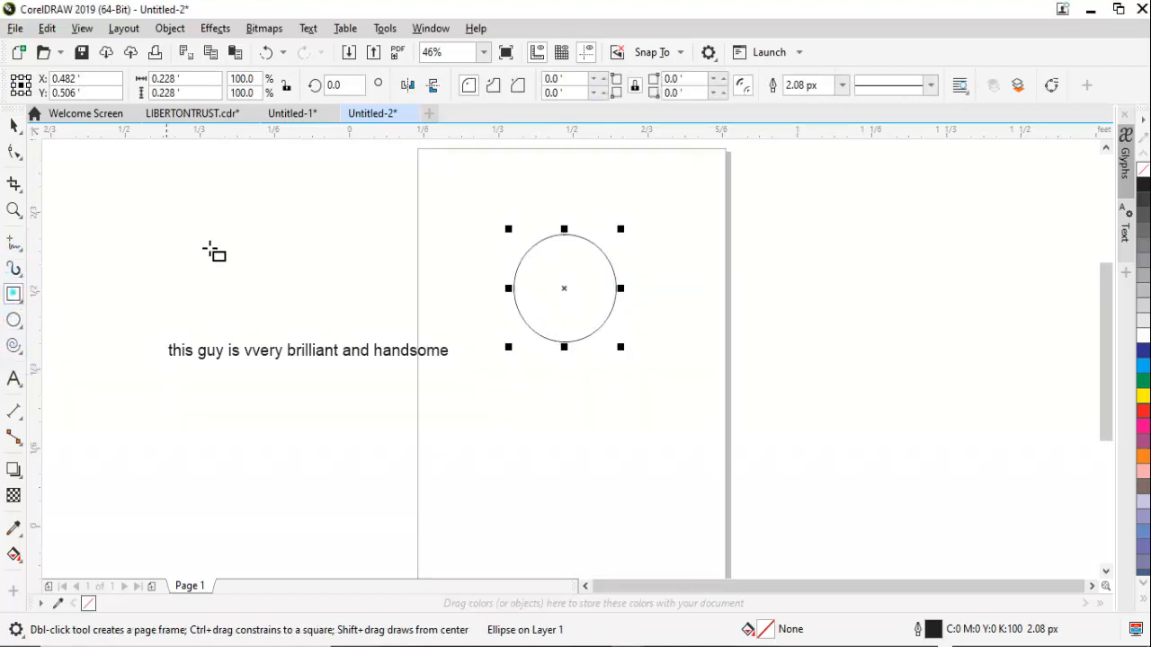
left_click_drag(206, 226, 277, 261)
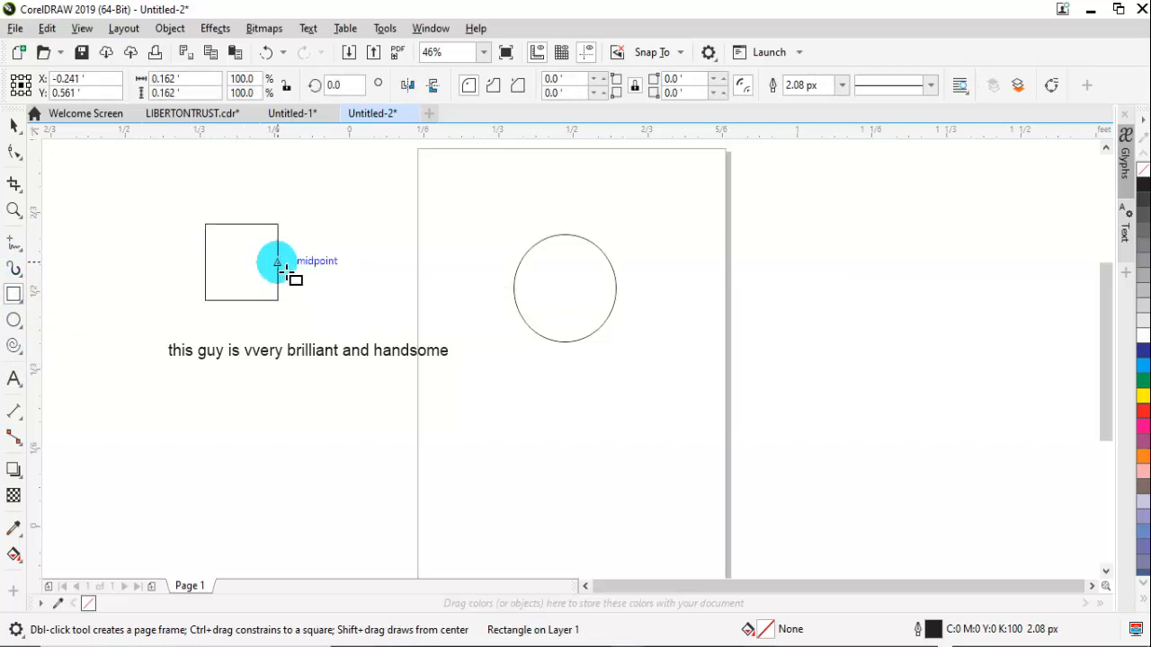
key("space")
left_click_drag(282, 305, 252, 274)
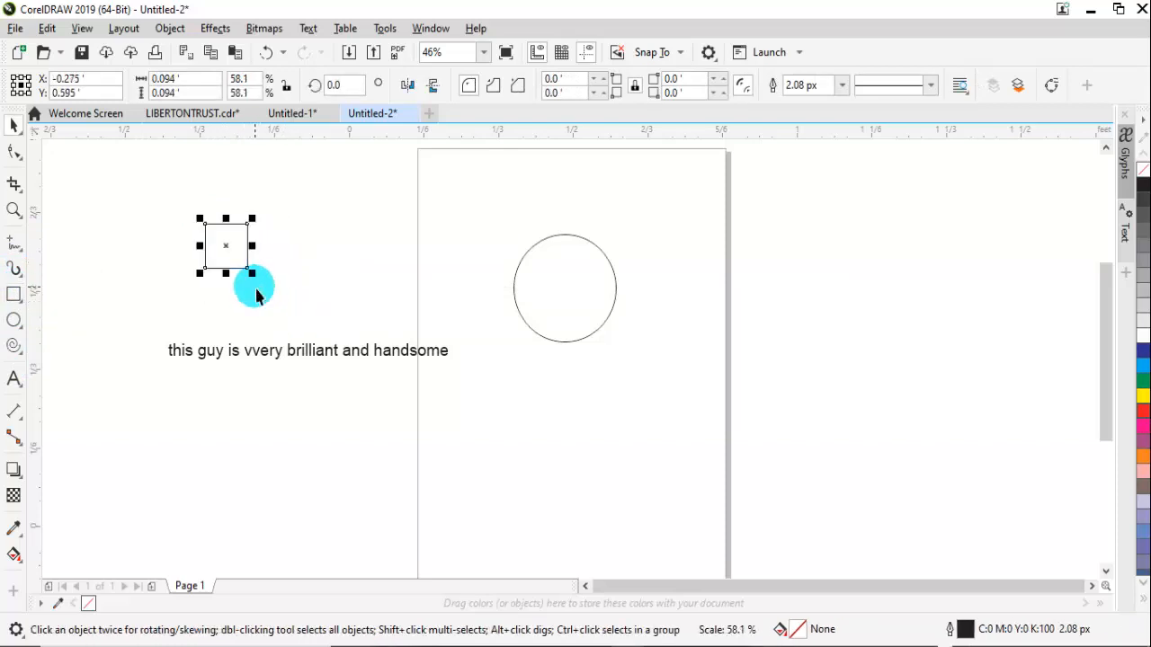
Fill the square with green, remove its outline and centre it inside the circle
left_click(1142, 385)
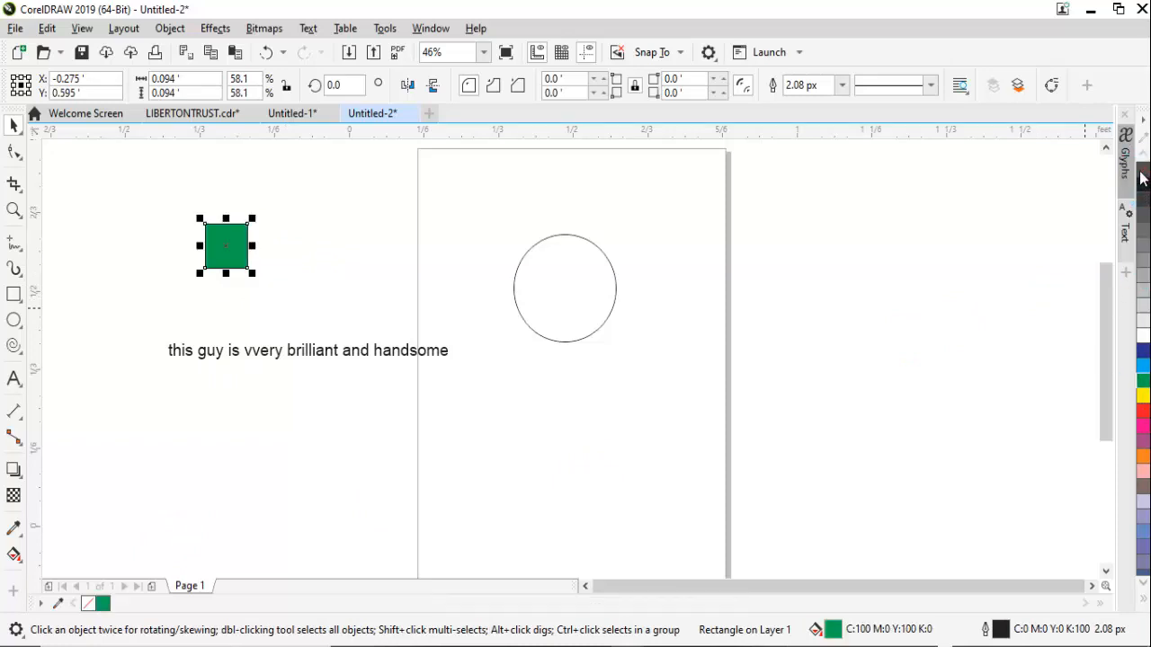
left_click_drag(229, 245, 568, 292)
left_click(836, 287)
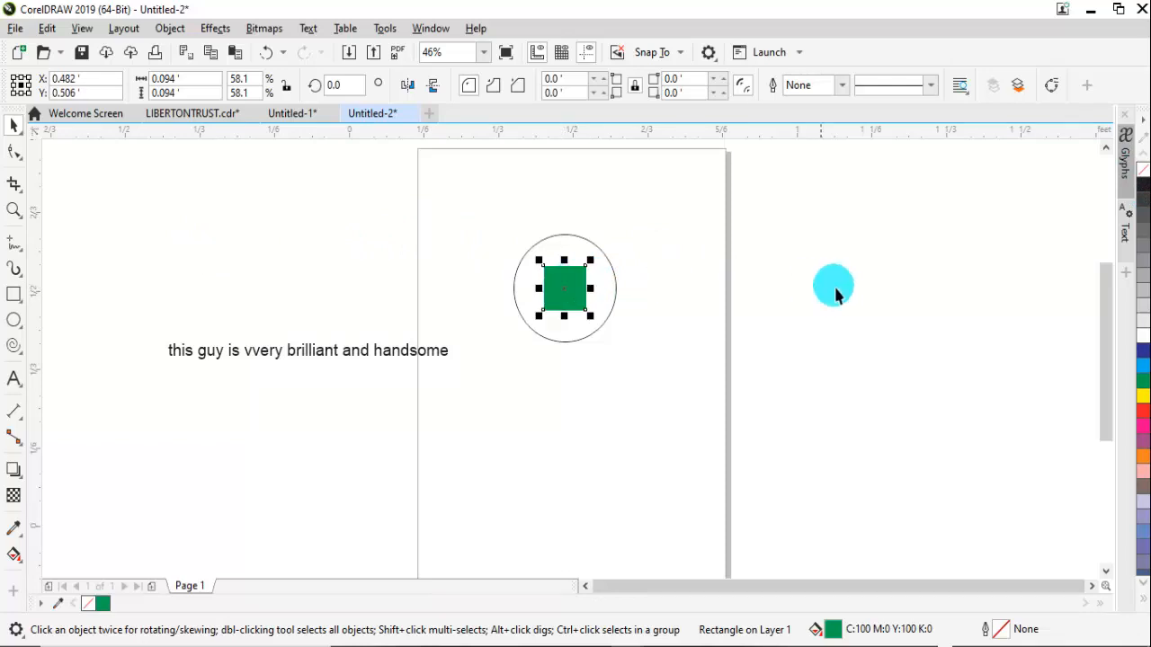
left_click(839, 292)
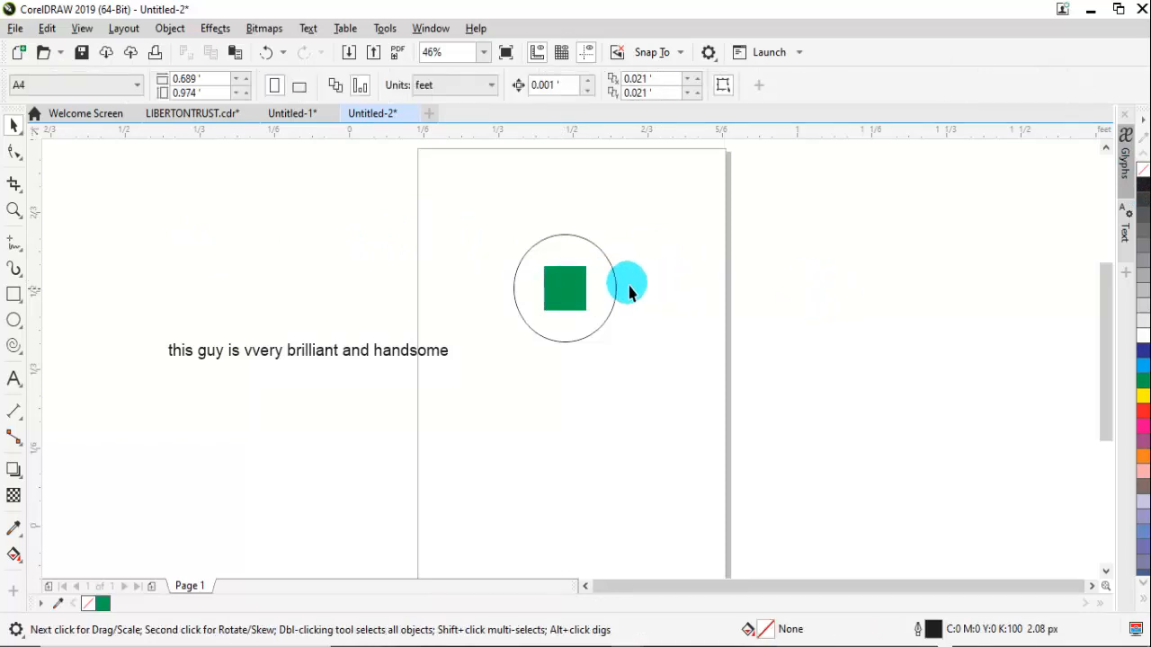
Try moving the circle and the green square apart, and undo each move
left_click_drag(618, 310, 727, 294)
key("ctrl+z")
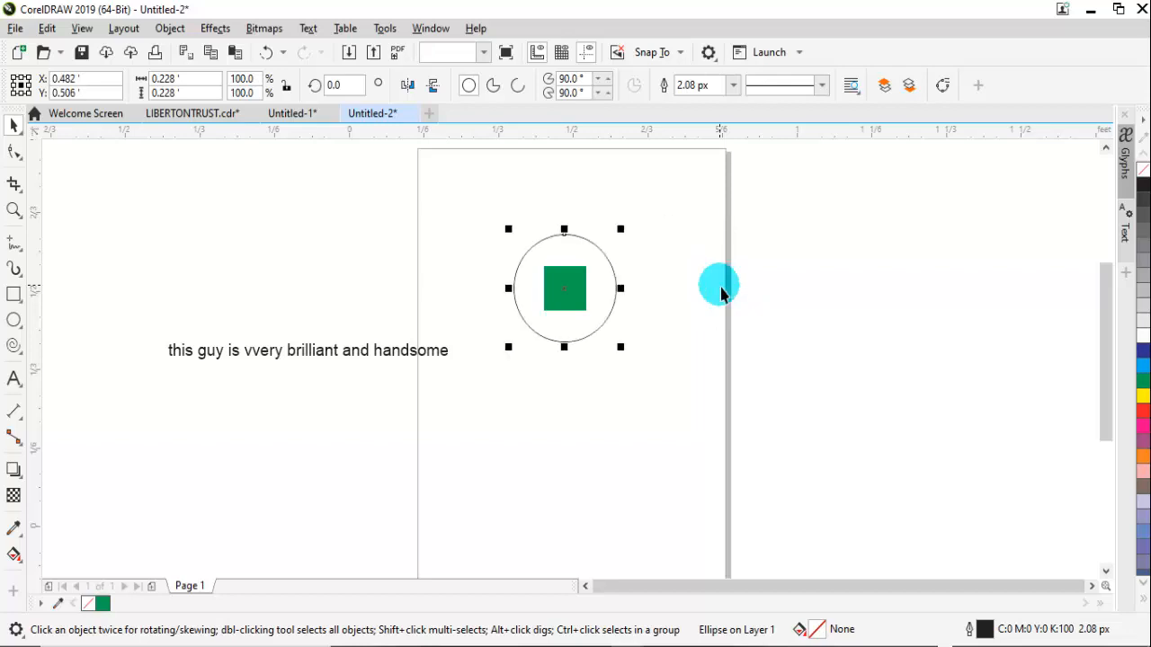
left_click_drag(616, 264, 645, 219)
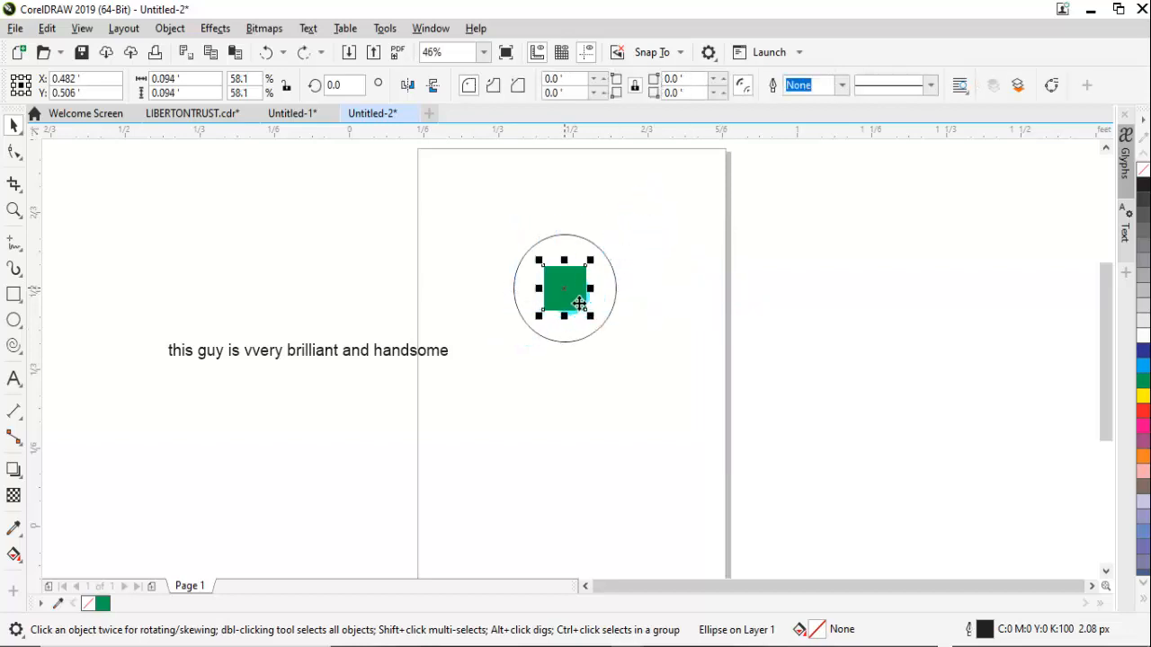
left_click_drag(580, 303, 684, 288)
key("ctrl+z")
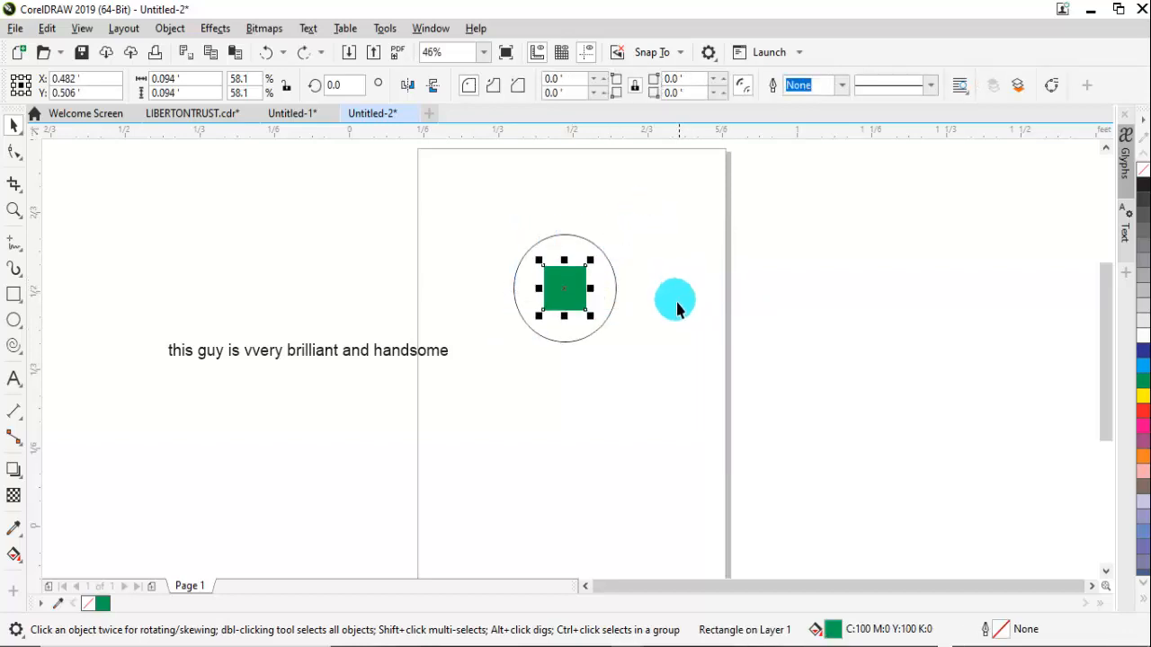
Move the green square out of the circle and onto the page's right edge
left_click_drag(580, 301, 733, 301)
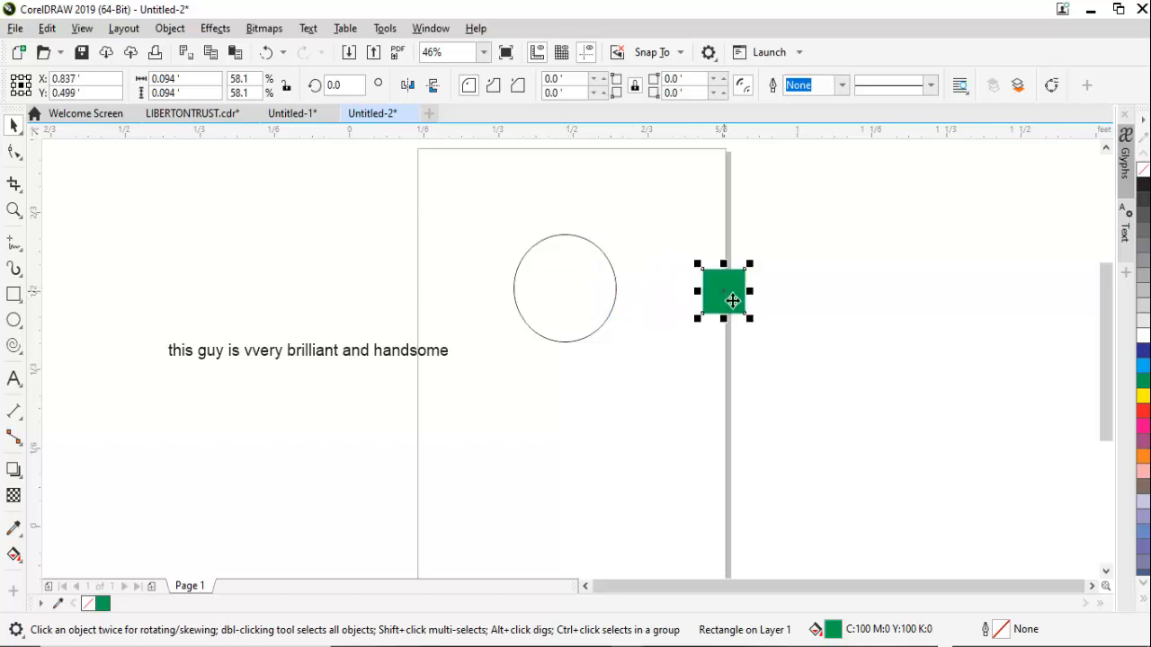
mouse_move(777, 349)
left_mouse_down()
mouse_move(801, 257)
mouse_move(719, 265)
mouse_move(746, 350)
mouse_move(644, 259)
mouse_move(543, 404)
mouse_move(527, 244)
mouse_move(664, 344)
mouse_move(542, 278)
mouse_move(599, 351)
mouse_move(565, 232)
mouse_move(514, 285)
mouse_move(513, 332)
mouse_move(575, 276)
mouse_move(512, 290)
mouse_move(506, 360)
mouse_move(782, 224)
mouse_move(789, 354)
left_mouse_up()
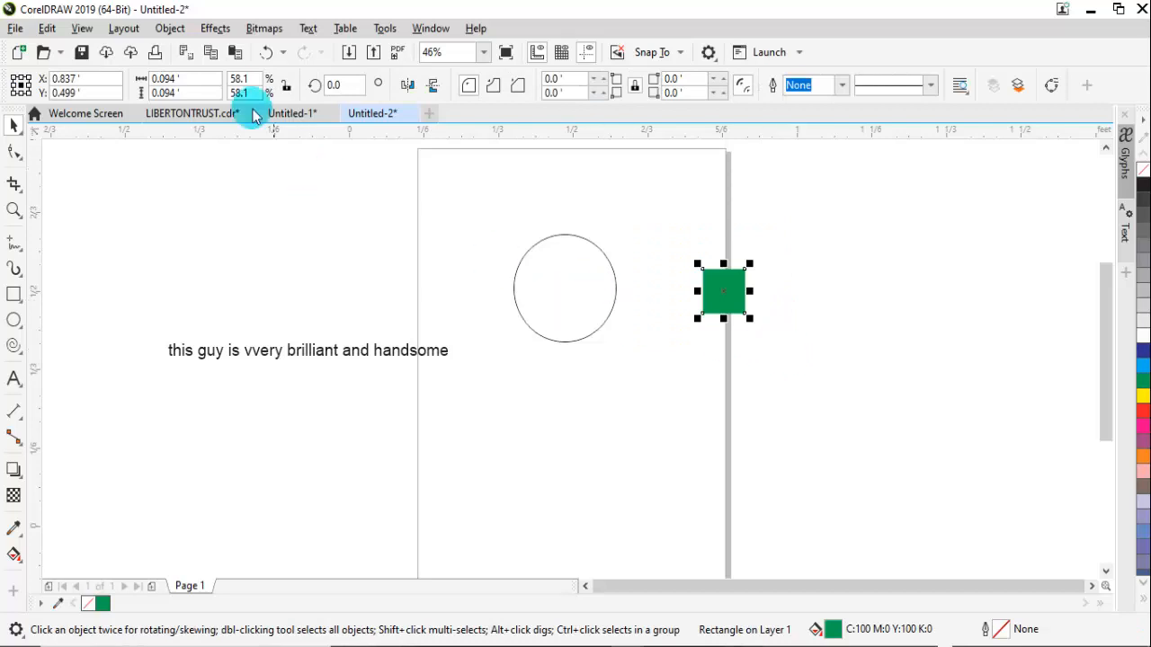
Place the green square inside the circle as PowerClip contents, picking the circle again as the frame if the first target is rejected
left_click(213, 29)
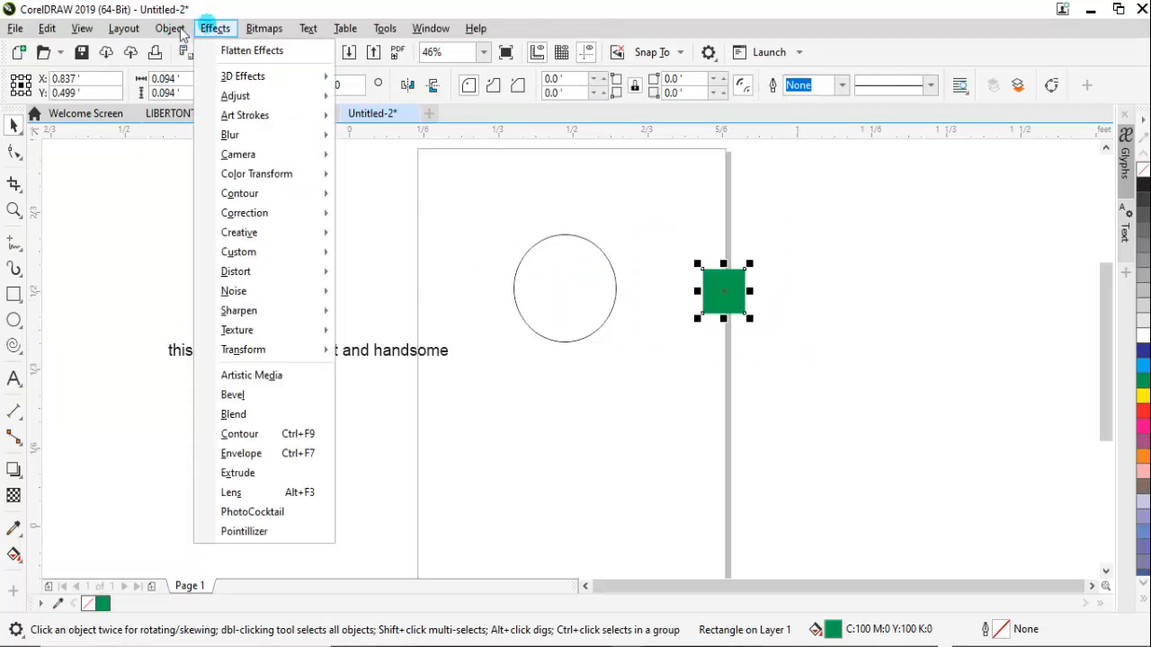
mouse_move(180, 30)
mouse_move(295, 55)
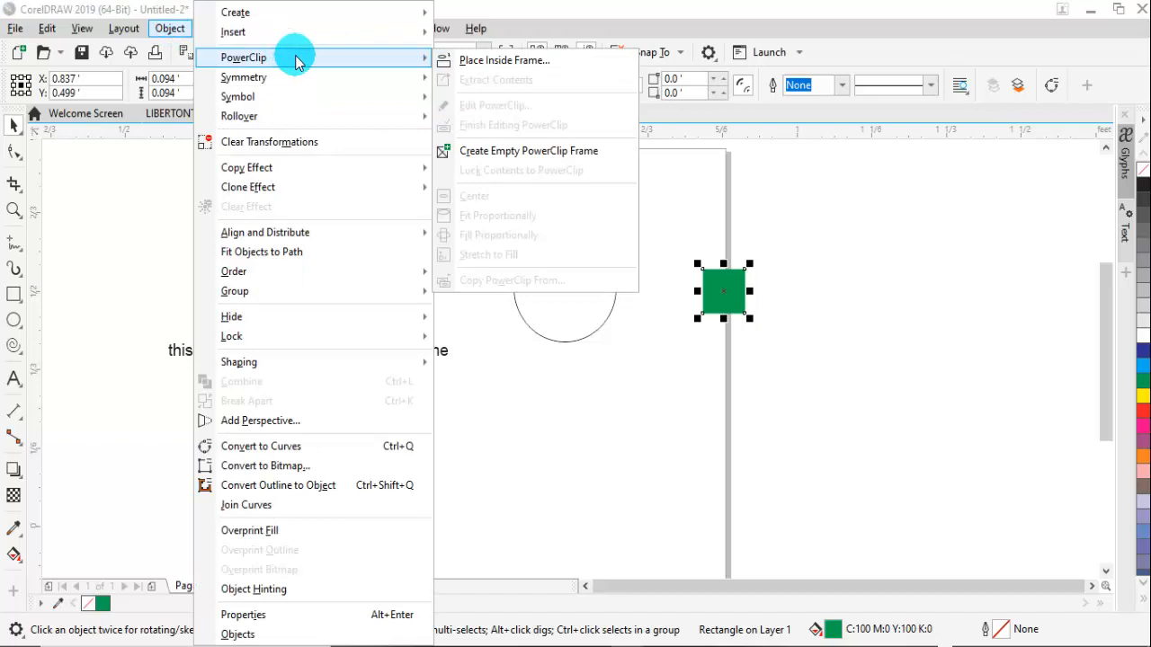
left_click(504, 60)
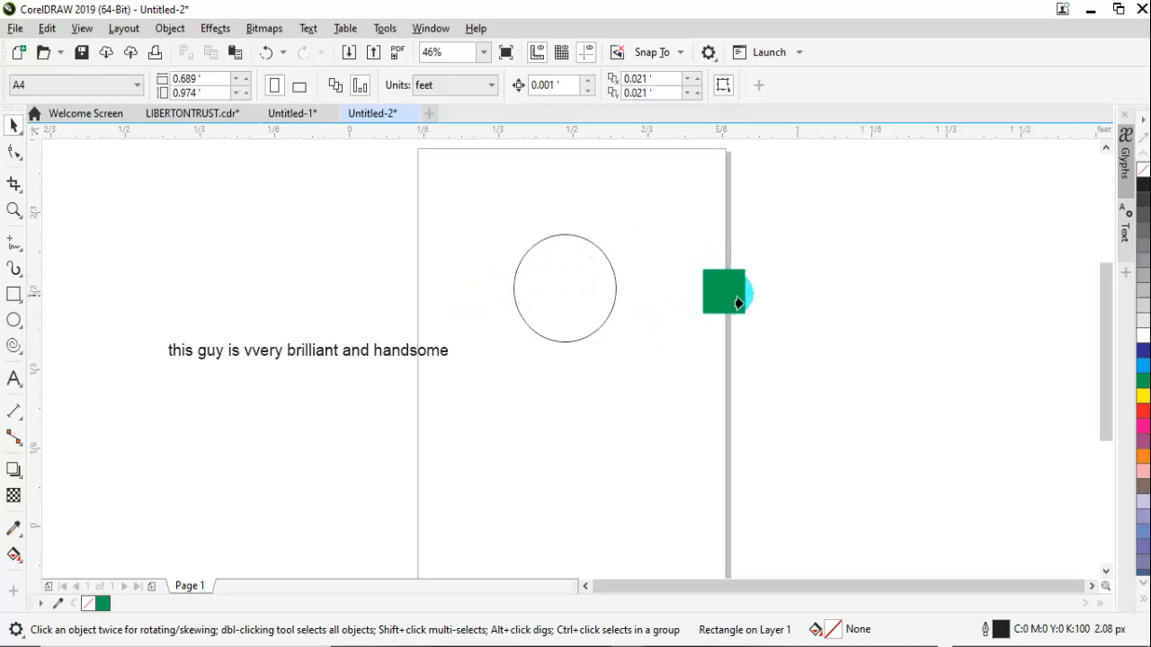
left_click(733, 309)
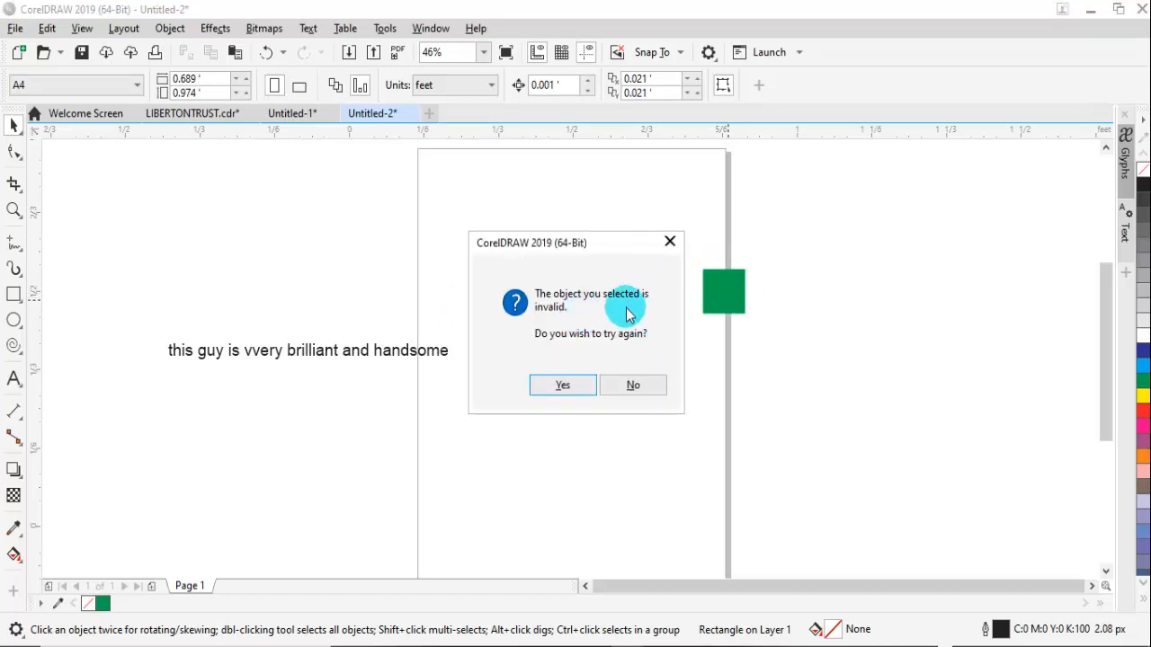
left_click(573, 387)
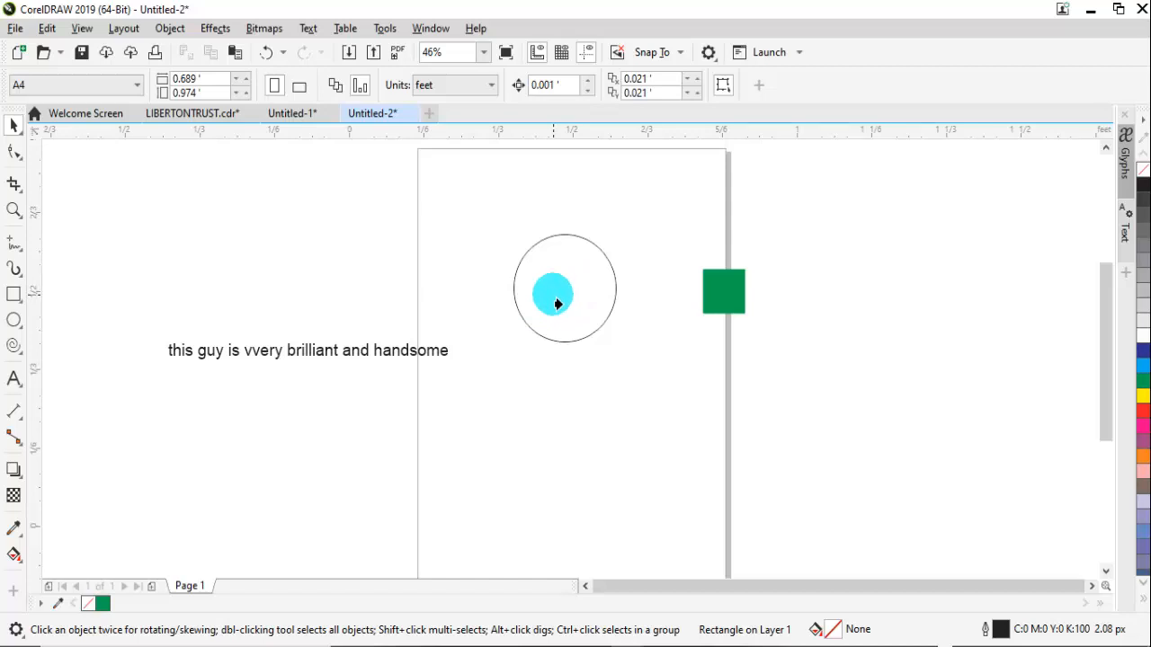
left_click(557, 304)
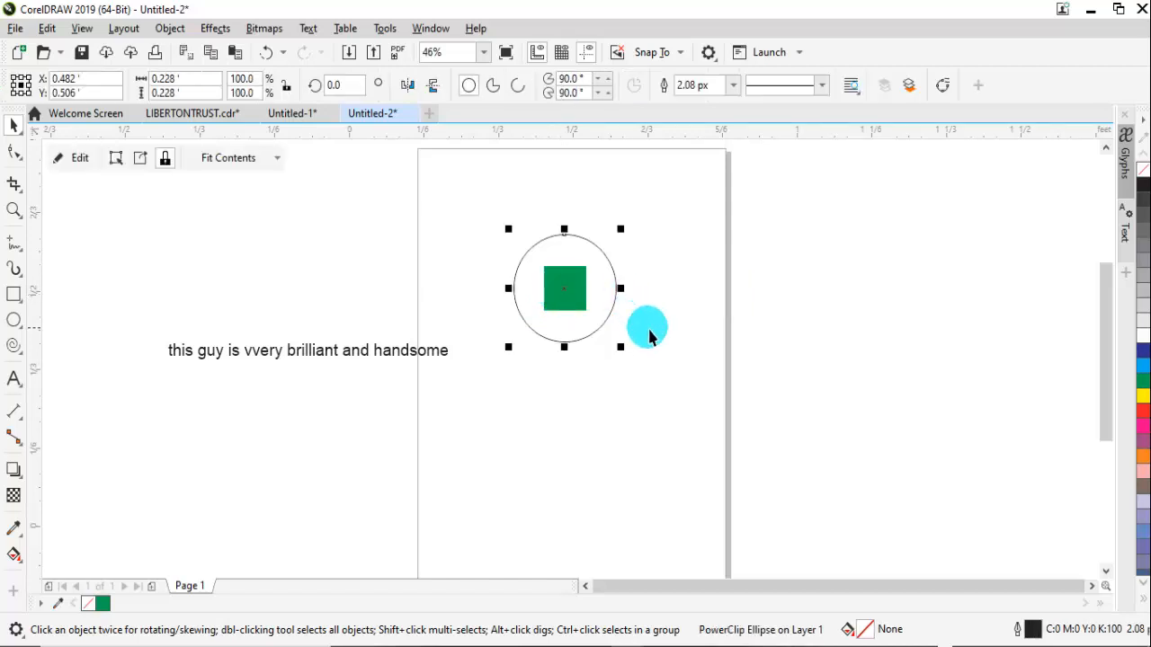
Try moving the PowerClip circle with its green square to a few different spots on the page
left_click(649, 334)
left_click(591, 314)
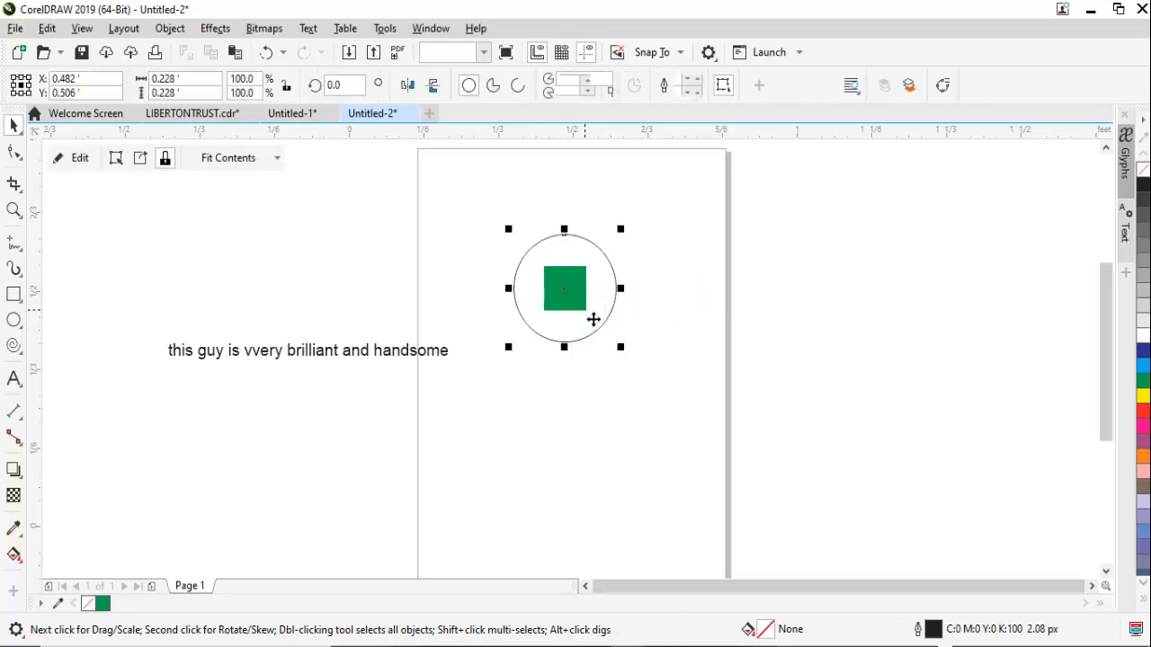
left_click(593, 319)
left_click_drag(690, 236, 527, 342)
left_click(599, 320)
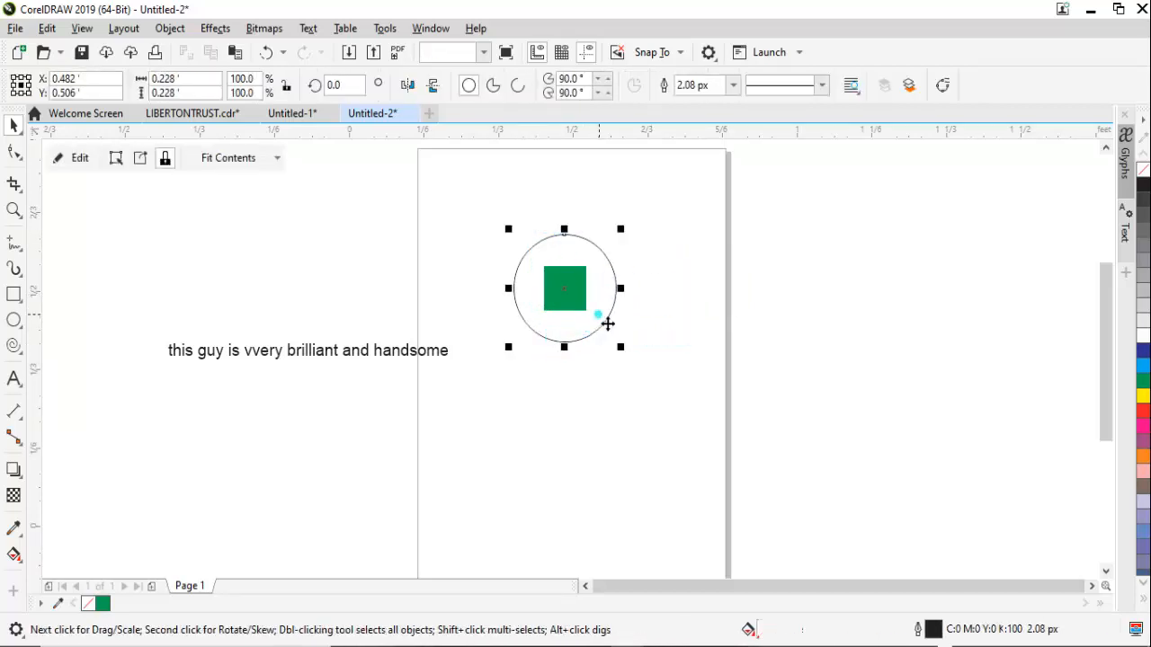
left_click_drag(609, 321, 650, 315)
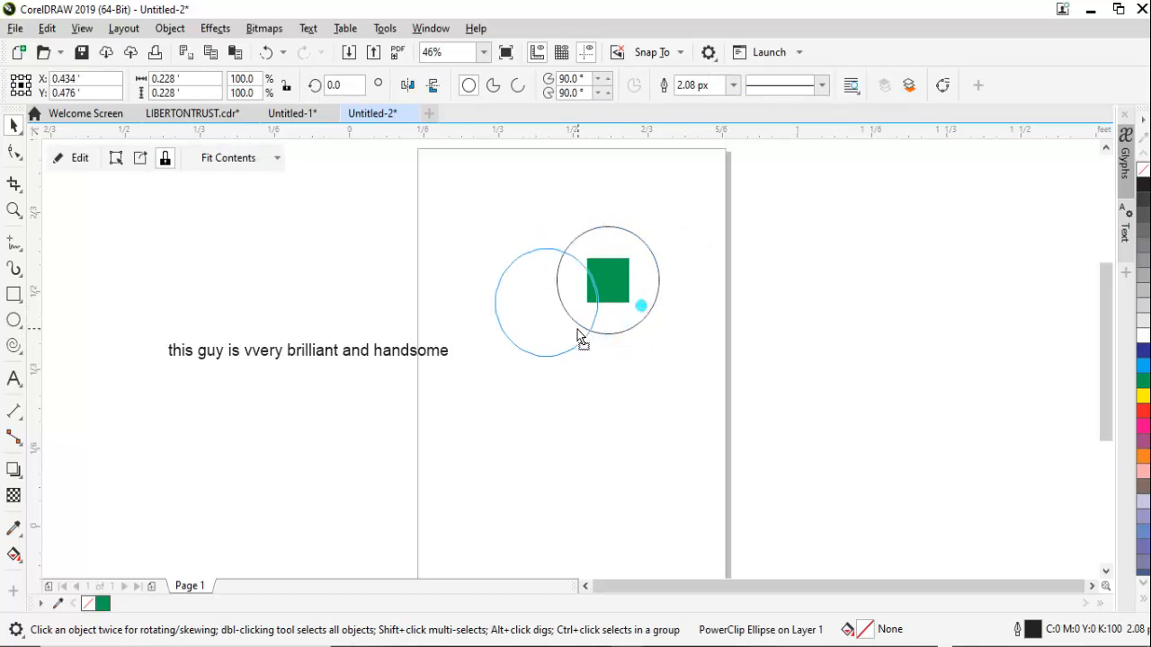
left_click_drag(580, 338, 579, 337)
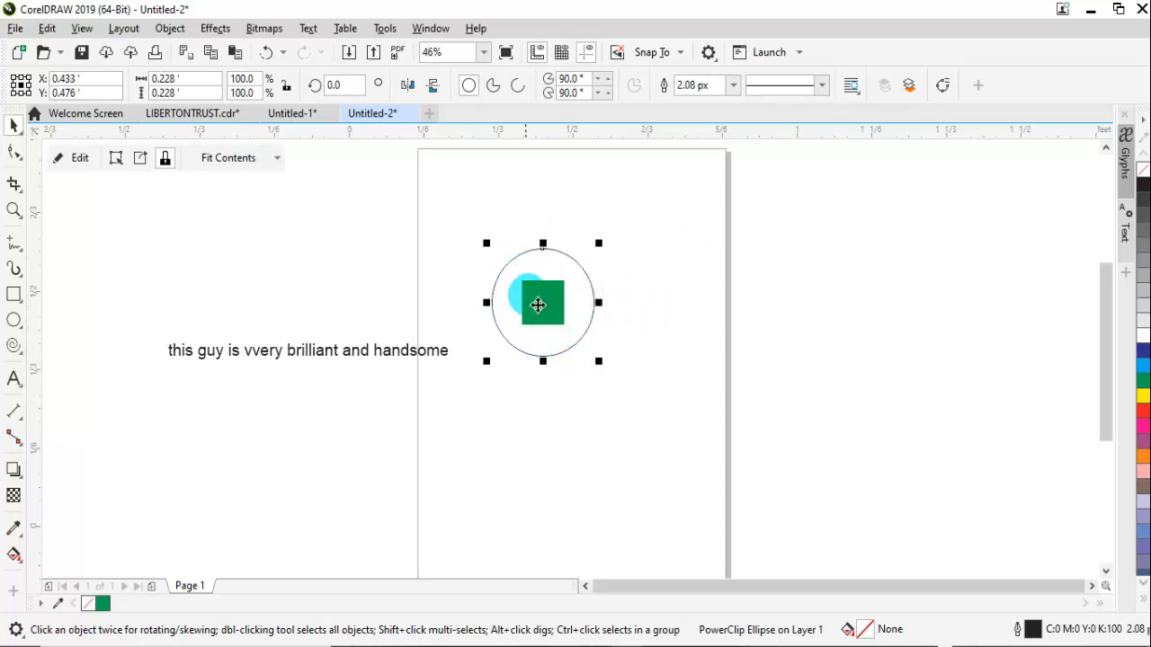
left_click(630, 263)
left_click_drag(648, 234, 512, 352)
left_click(574, 308)
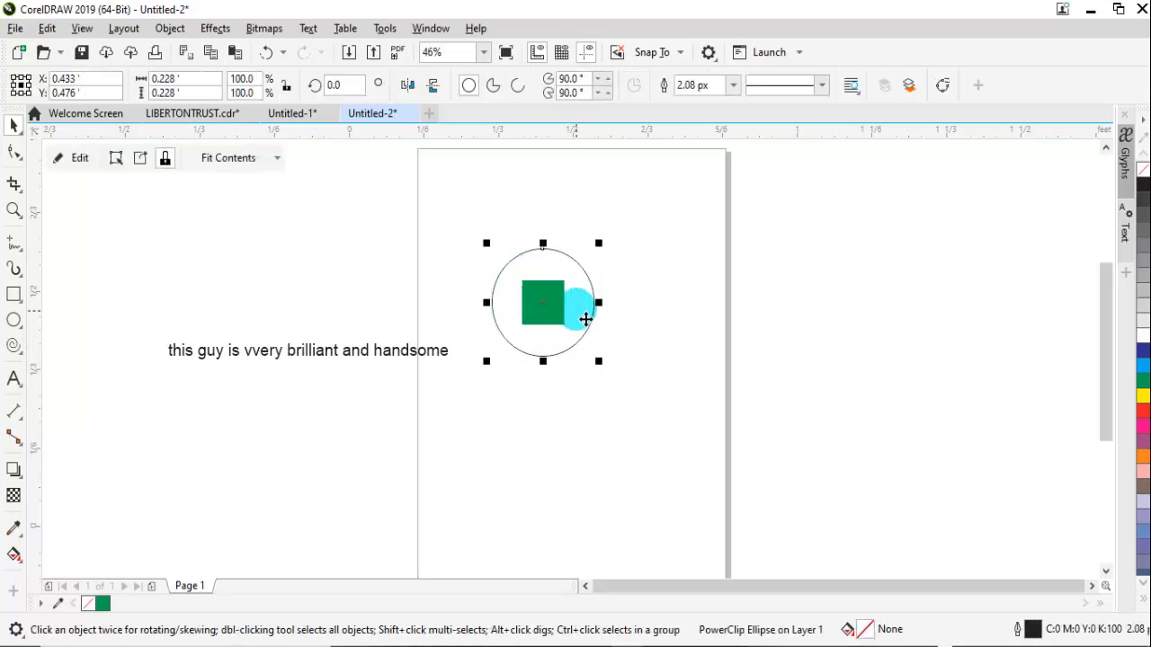
left_click_drag(585, 319, 610, 305)
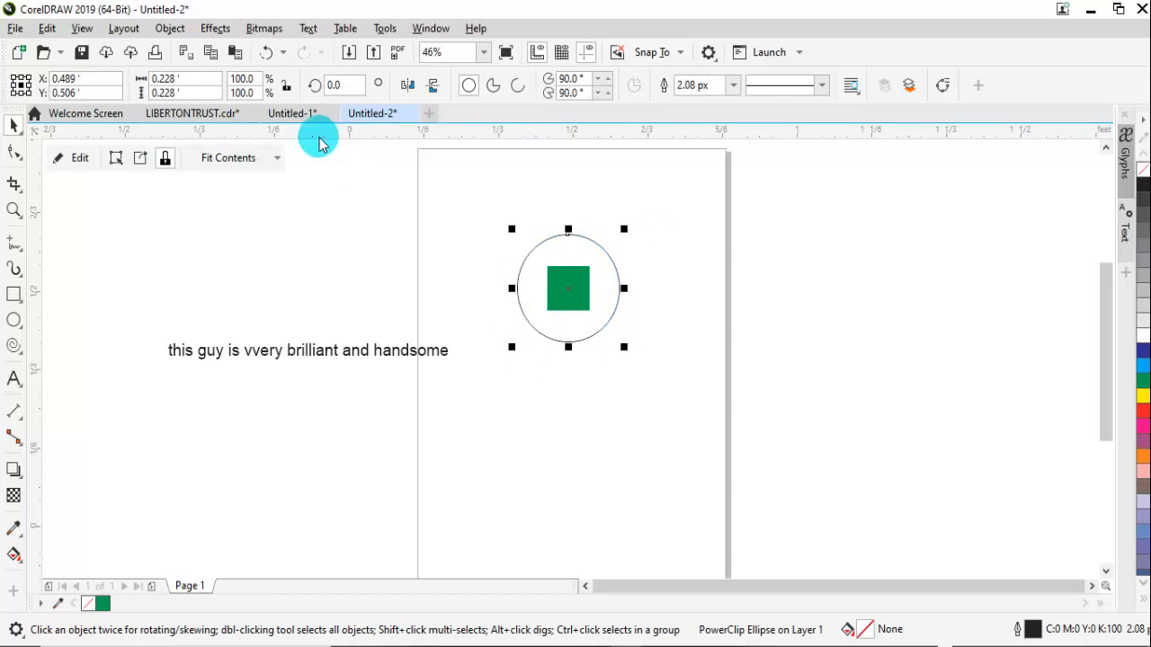
Undo the circle moves and the PowerClip placement, and redo only the PowerClip placement
left_click(266, 52)
left_click(266, 52)
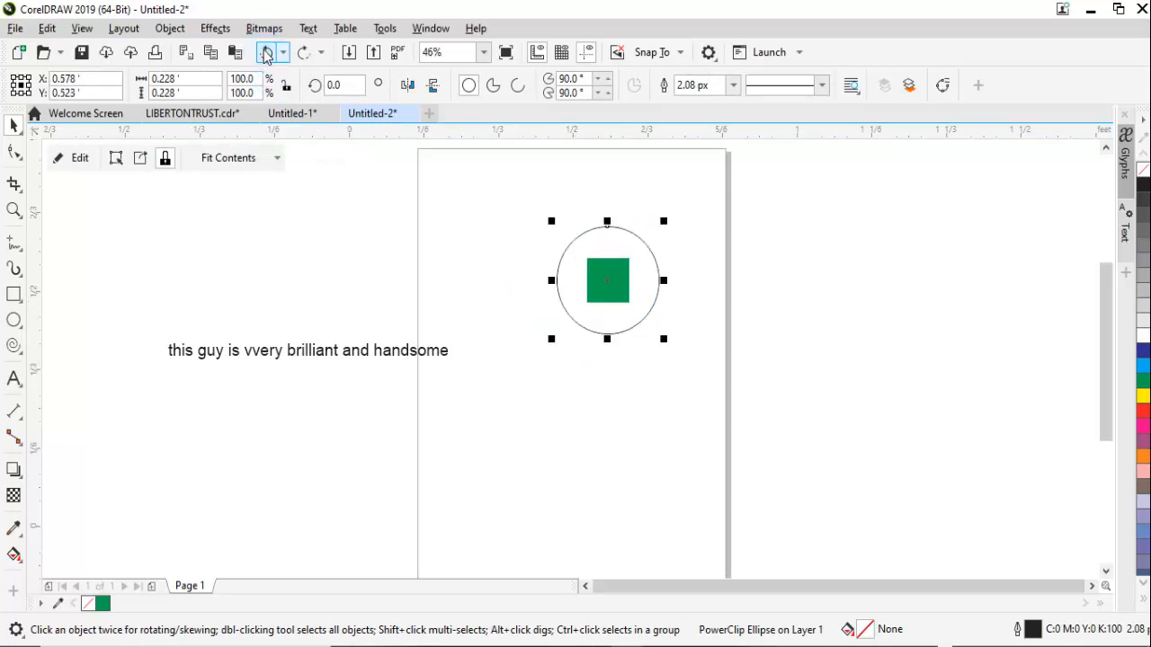
left_click(266, 52)
left_click(267, 52)
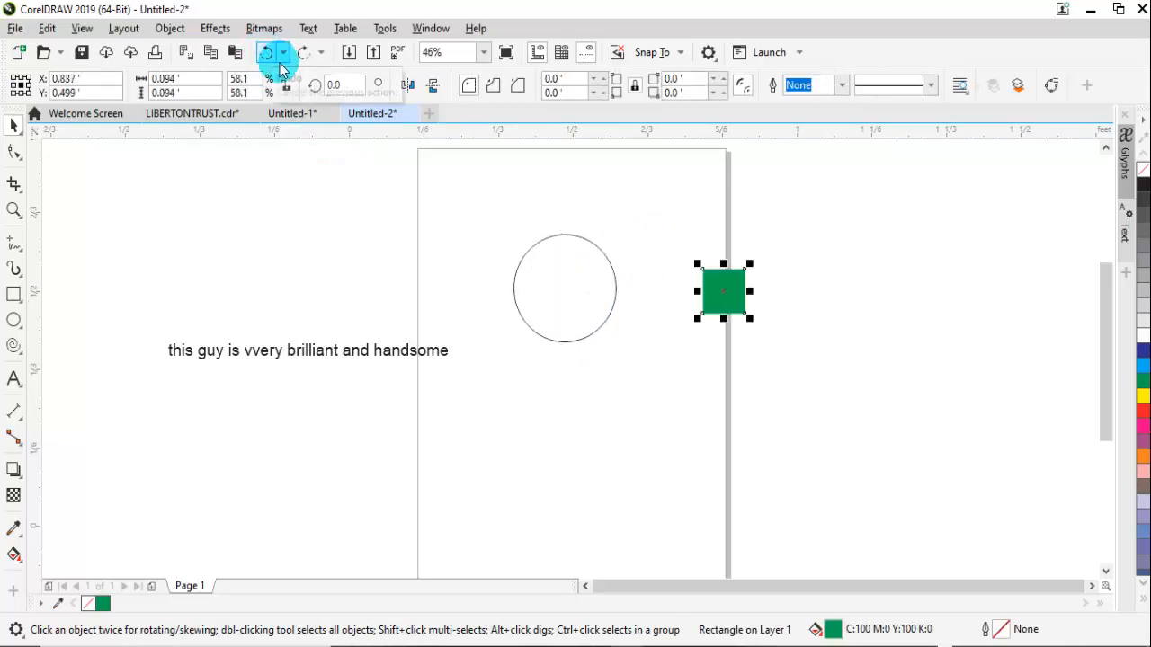
left_click(304, 54)
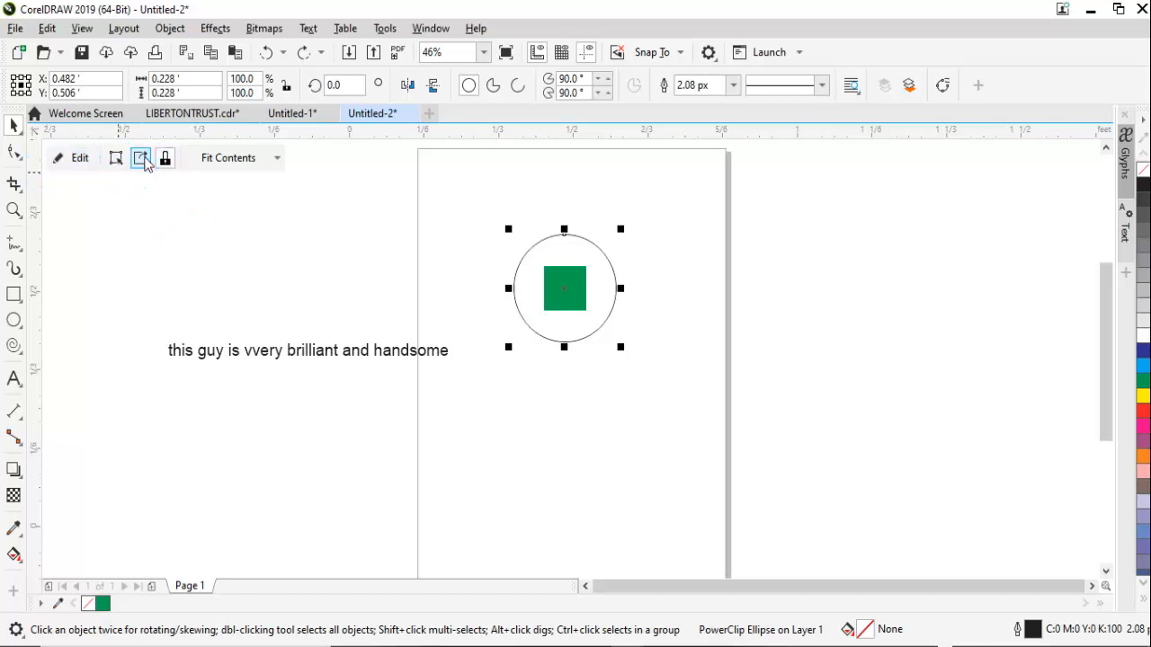
Extract the green square from the PowerClip circle and move it to the circle's upper right
left_click(141, 158)
left_click_drag(561, 290, 611, 275)
Remove the empty PowerClip frame from the circle, and delete both the circle and the green square
left_click(575, 290)
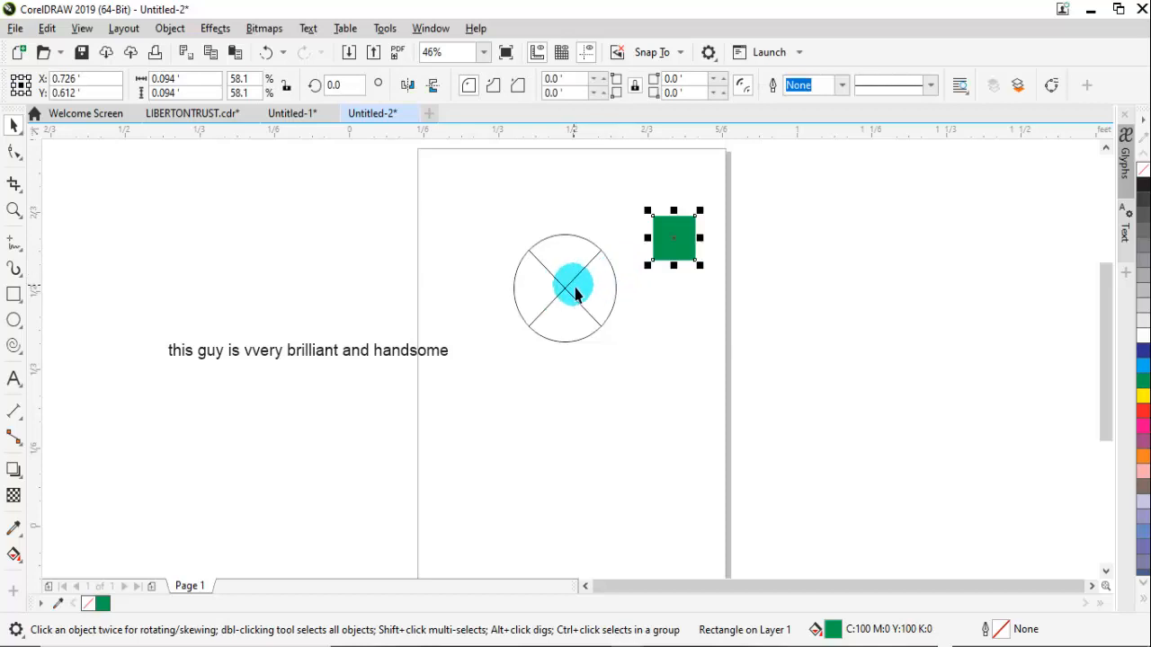
left_click(581, 295)
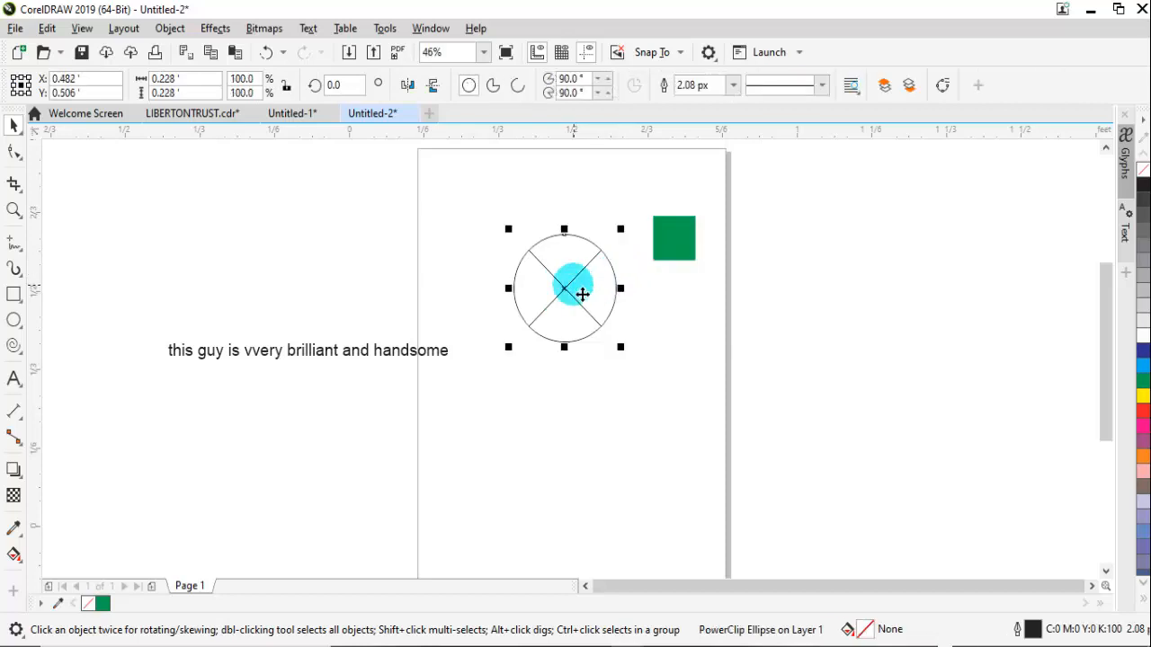
right_click(582, 294)
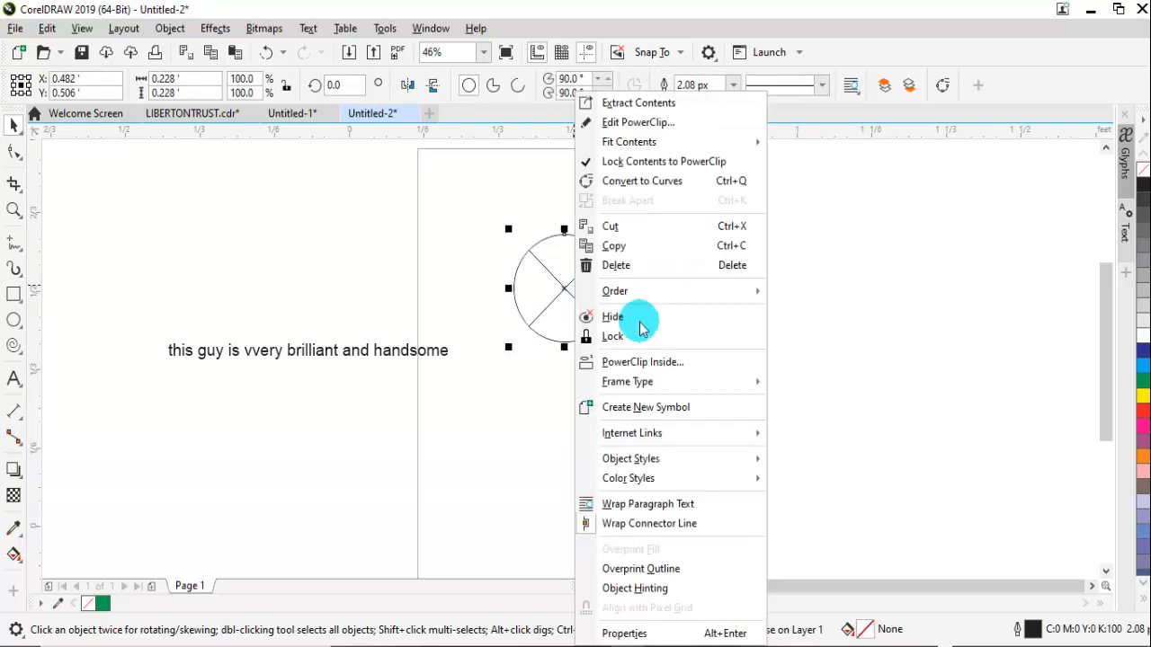
mouse_move(688, 380)
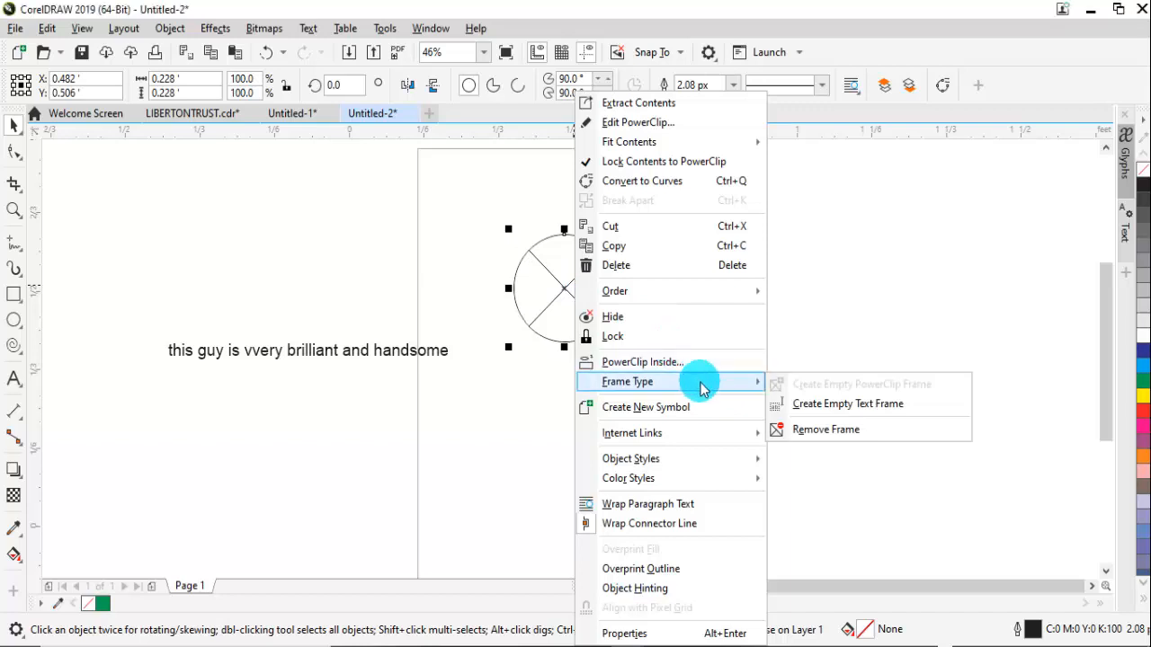
left_click(826, 429)
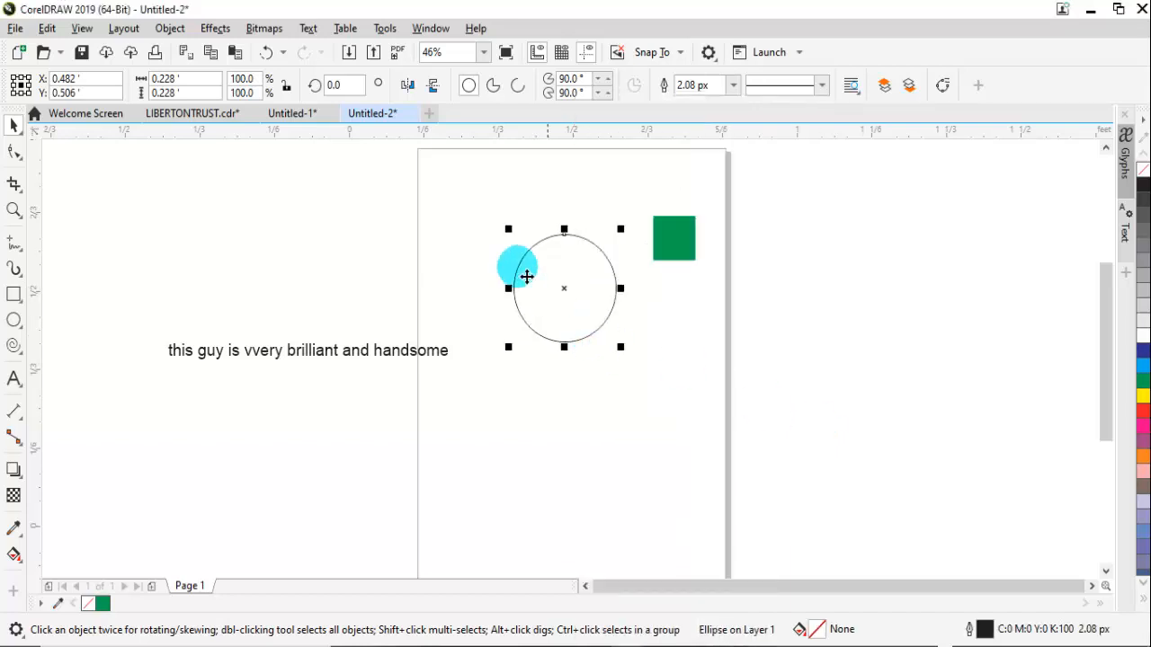
left_click_drag(471, 215, 754, 364)
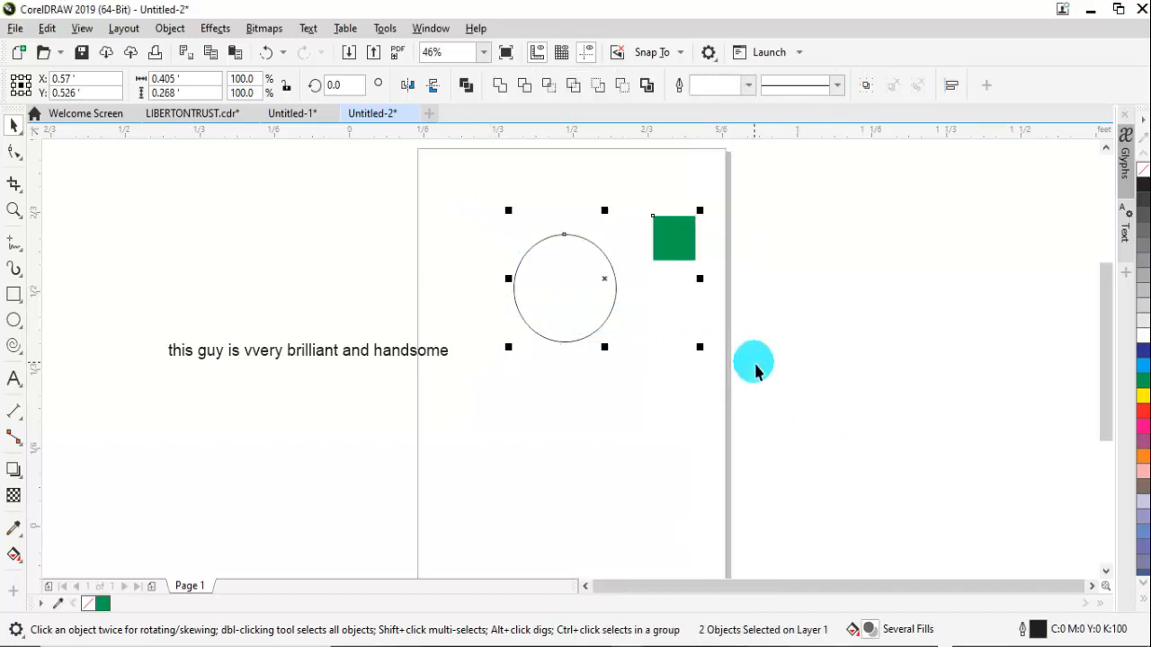
key("Delete")
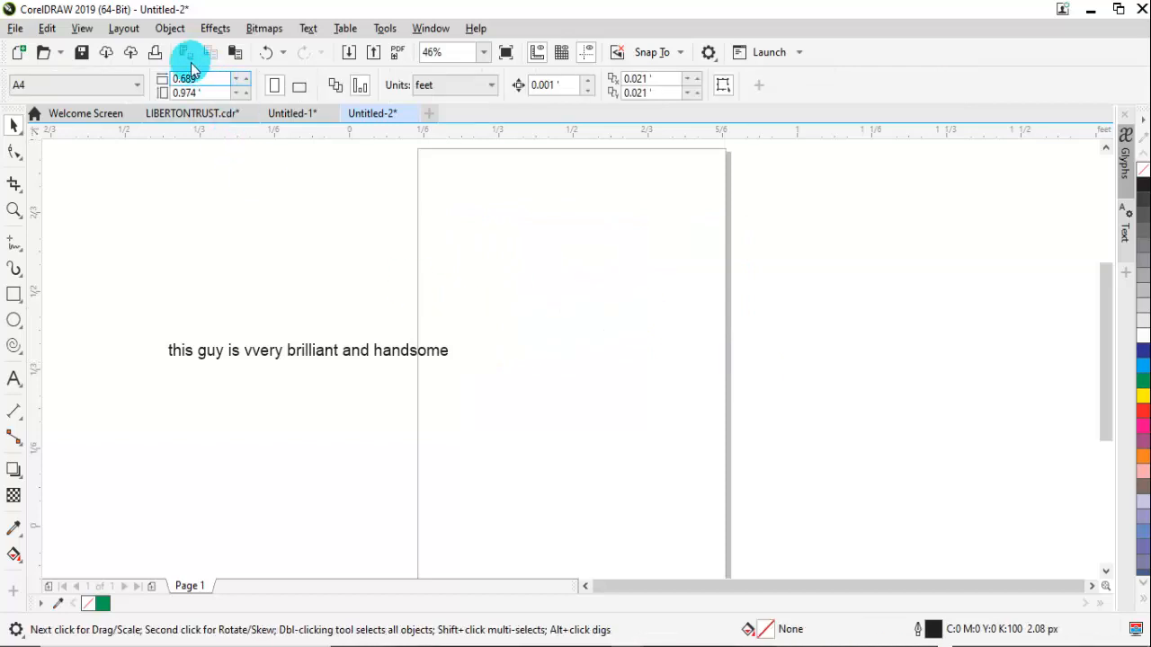
Look through the object commands for Symmetry, Symbol, Rollover and Copy Effect
left_click(173, 29)
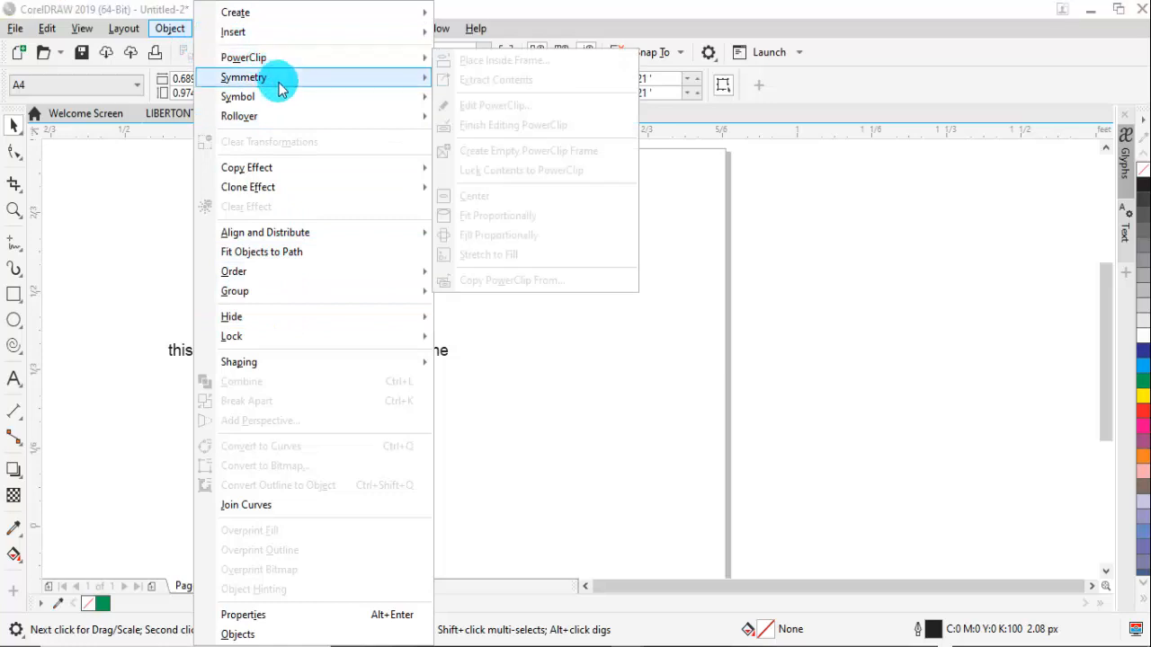
mouse_move(280, 85)
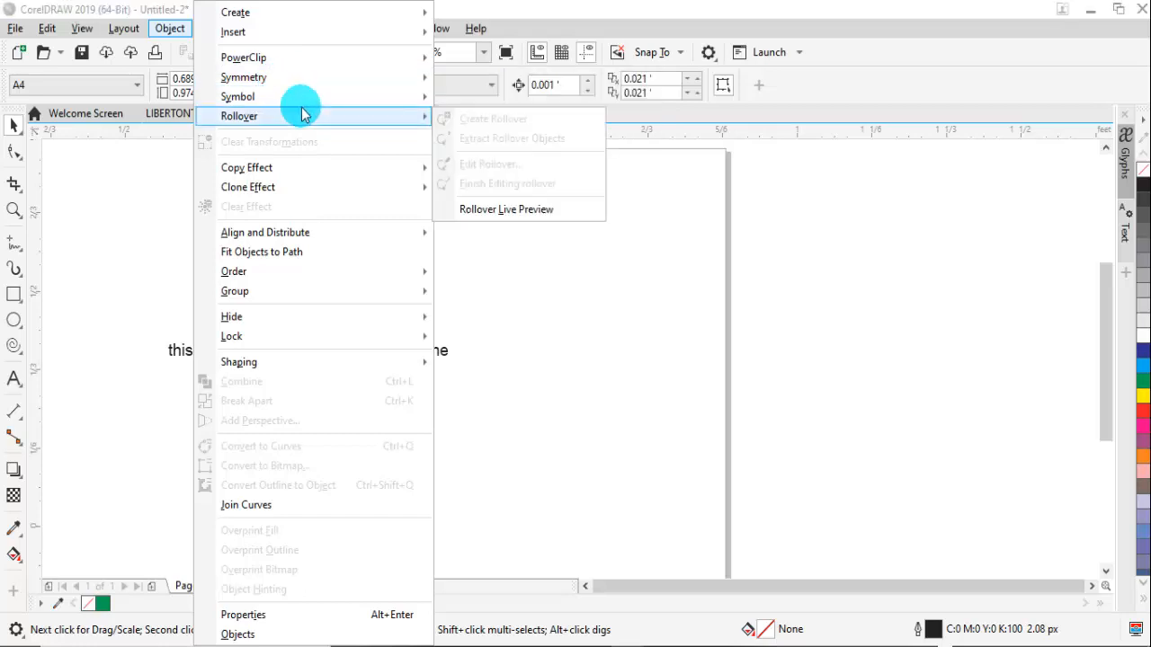
mouse_move(299, 101)
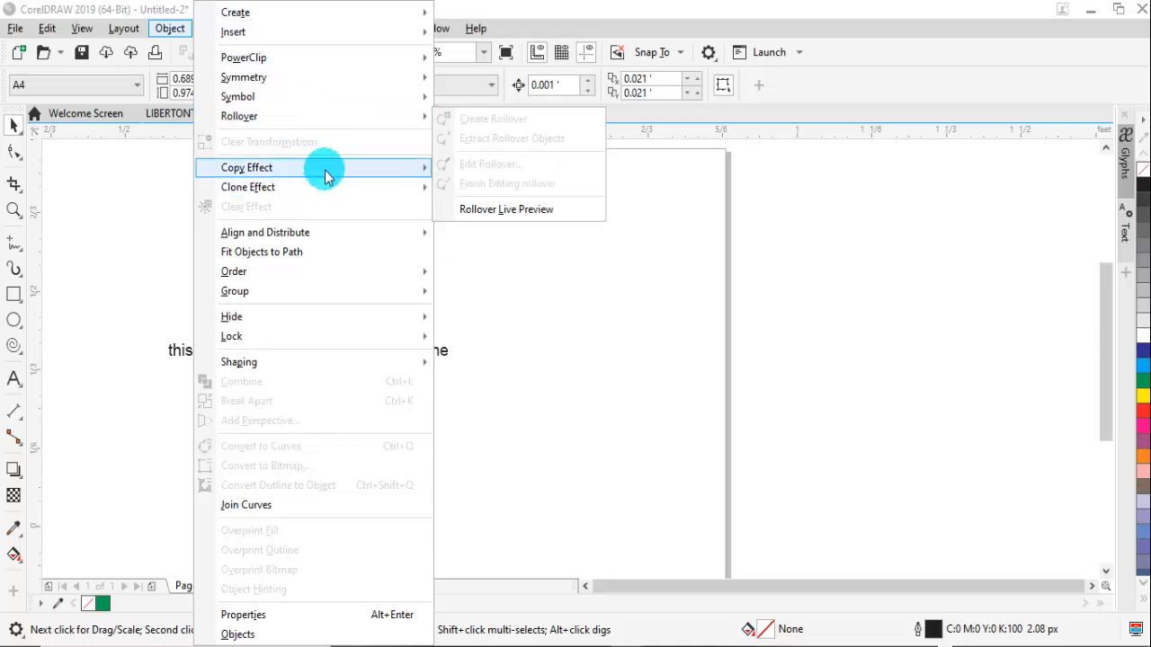
left_click(164, 28)
Examine the effect categories, including 3D Effects, Adjust, Art Strokes, Blur, Color Transform, Contour and Transform
left_click(218, 31)
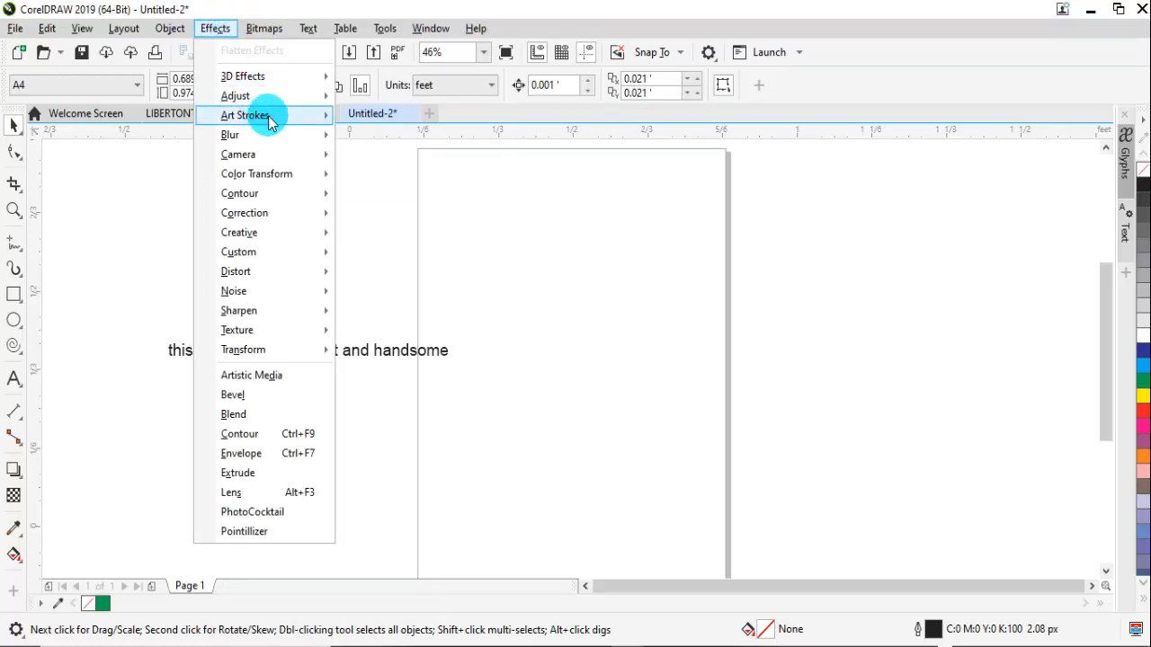
mouse_move(270, 121)
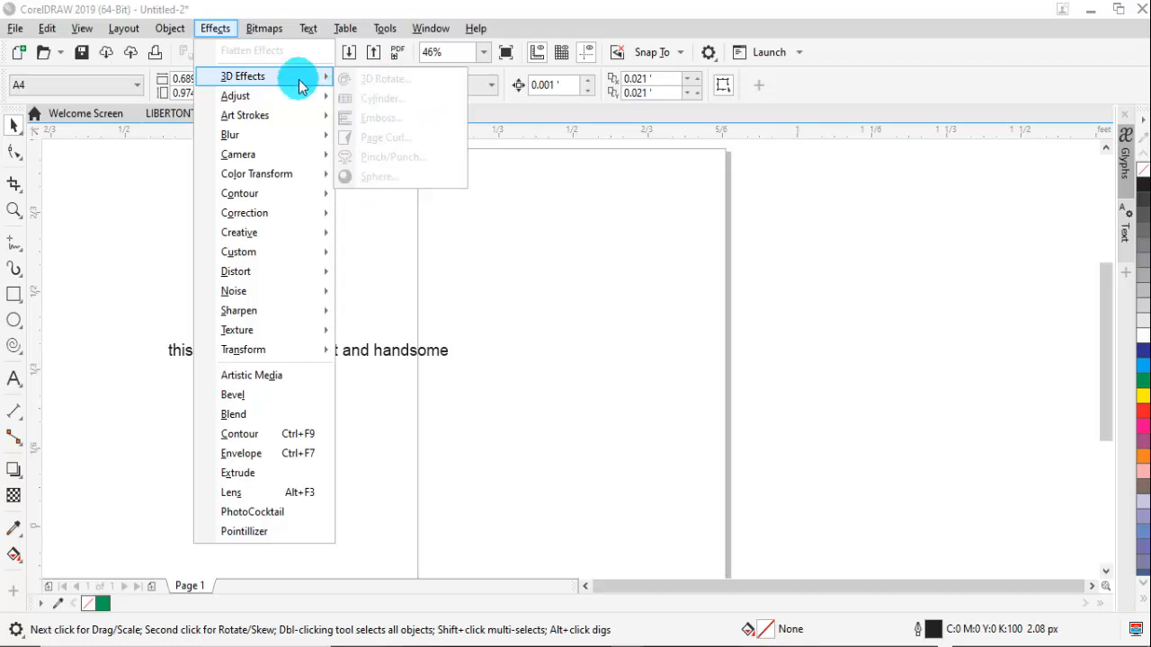
mouse_move(274, 98)
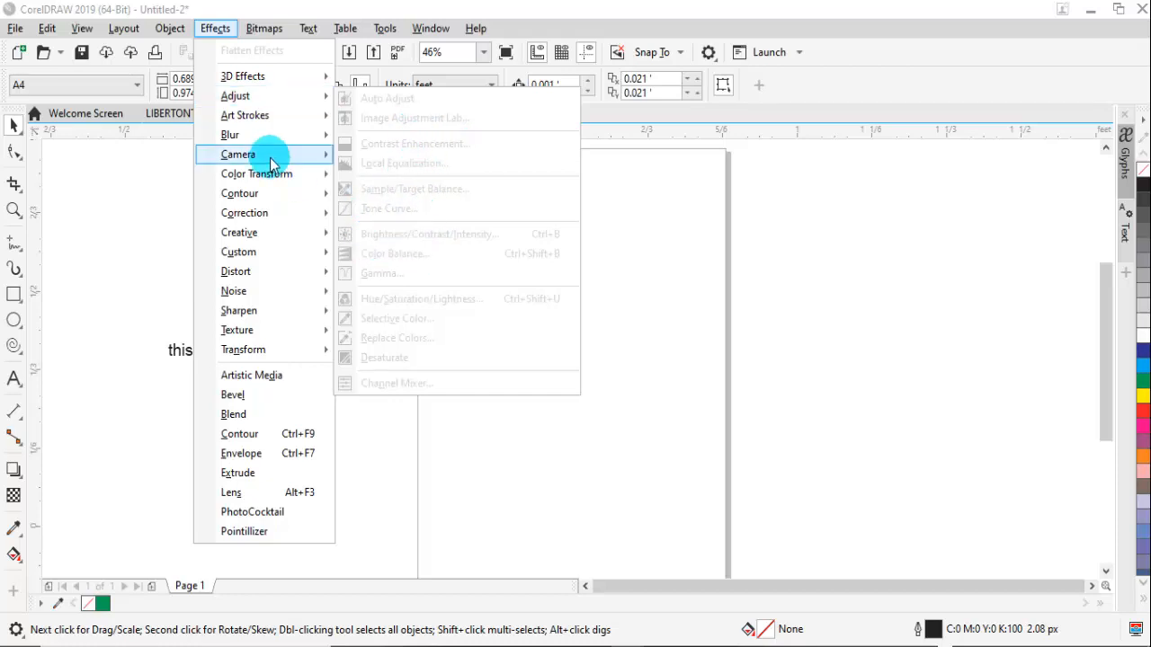
mouse_move(259, 118)
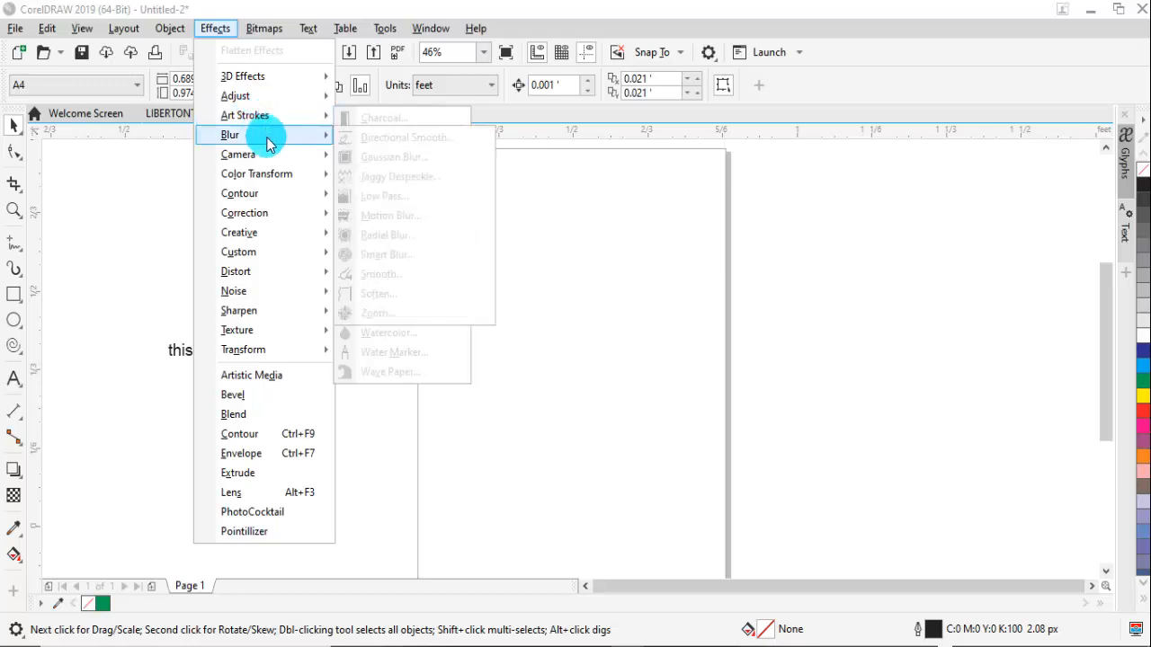
mouse_move(262, 167)
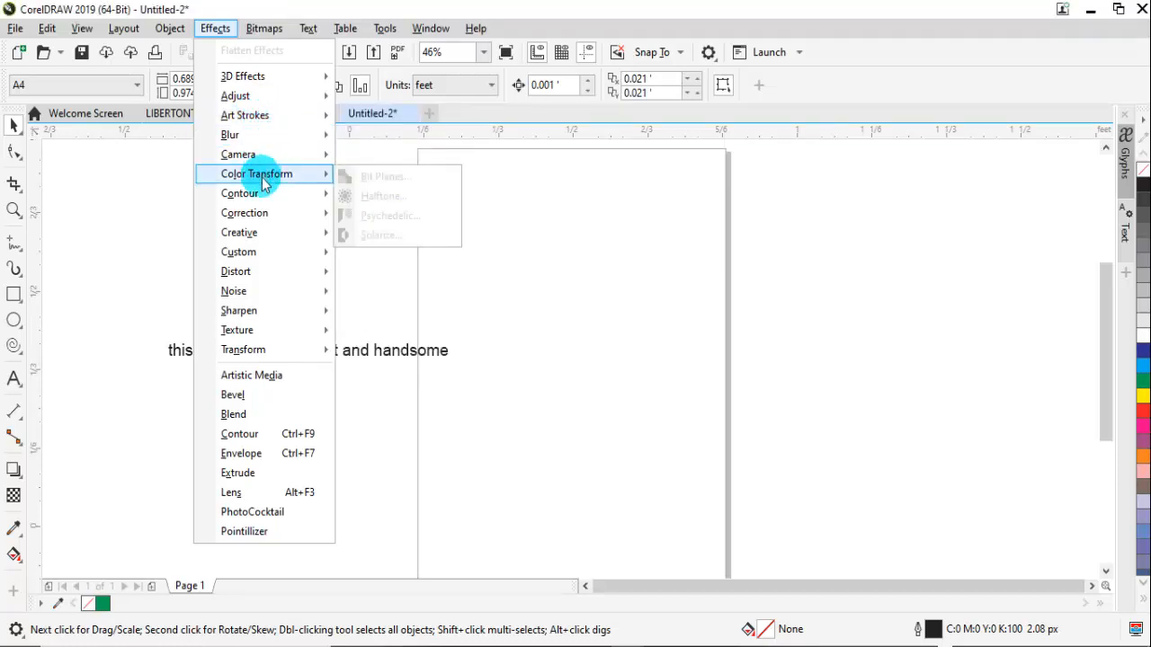
mouse_move(264, 199)
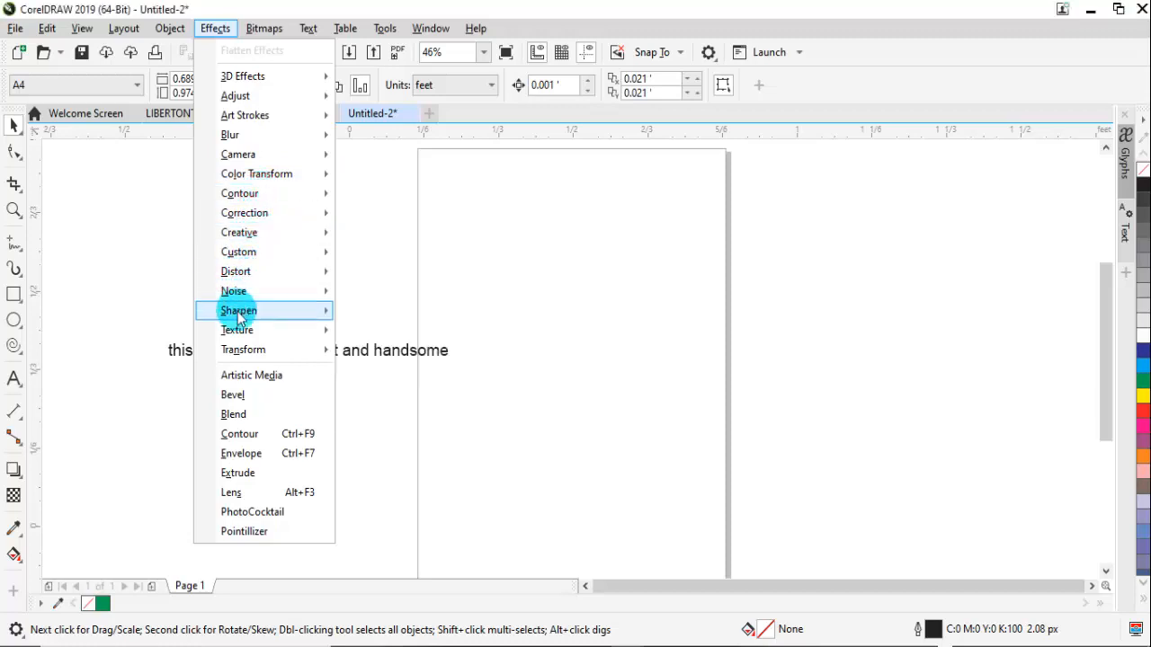
mouse_move(248, 358)
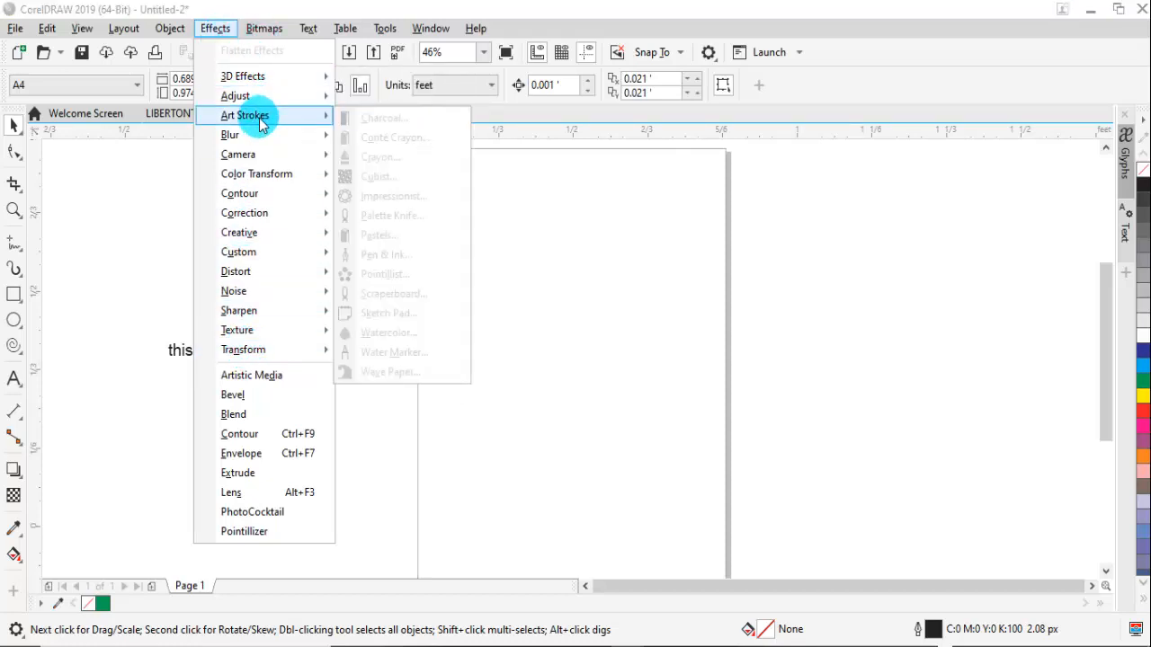
Examine the available text commands, including Tabs and the Insert Formatting Code options
left_click(261, 32)
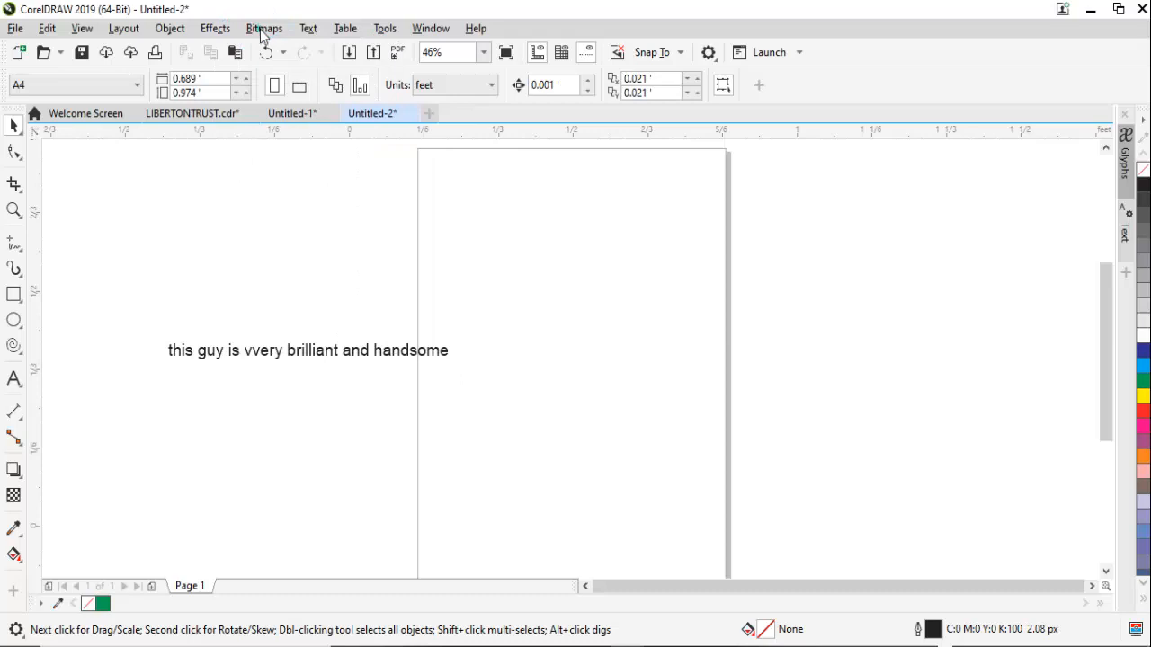
left_click(307, 30)
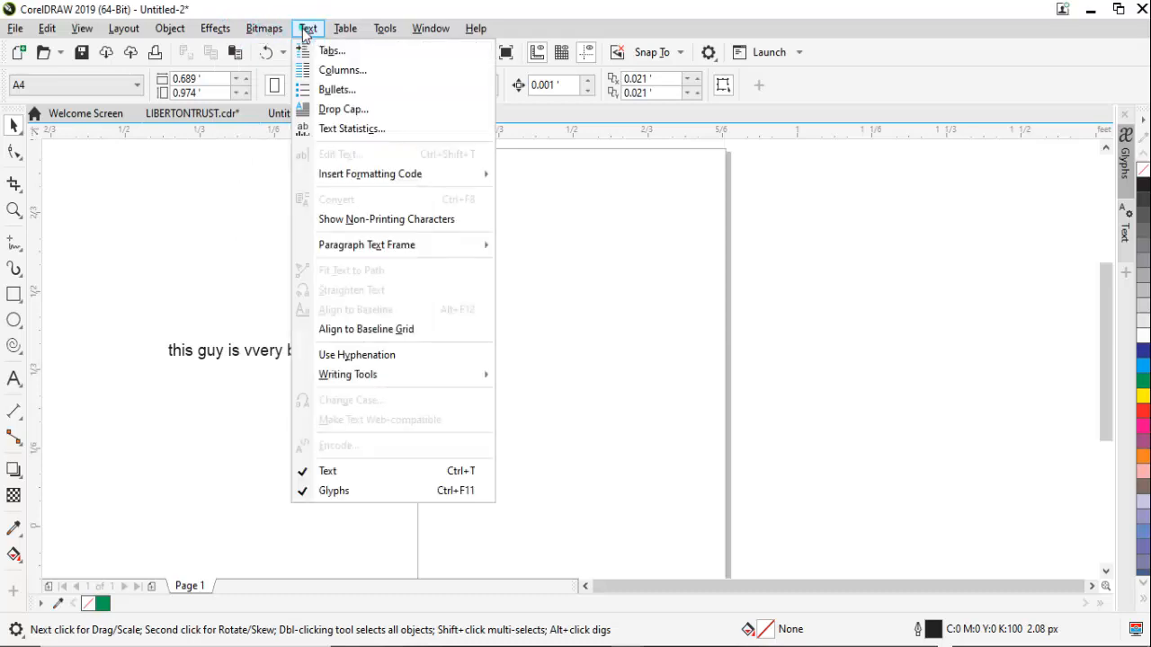
left_click(306, 32)
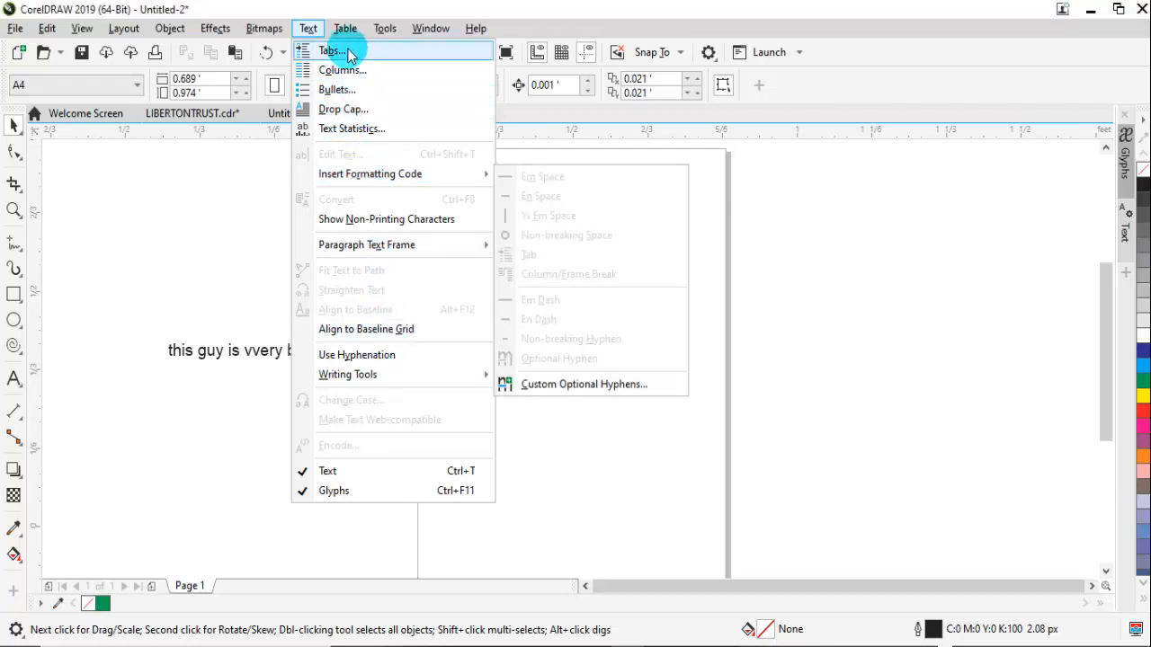
Survey the table, tools, window, help, text and bitmap commands, including the workspace, docker and tutorial options
mouse_move(343, 30)
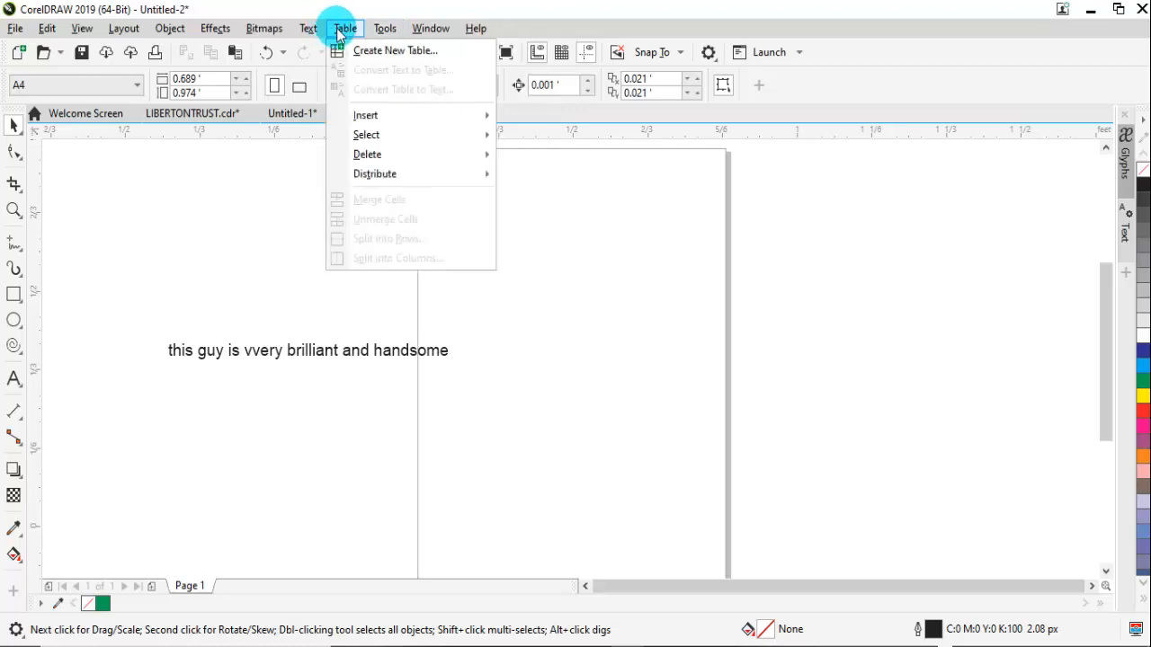
mouse_move(404, 139)
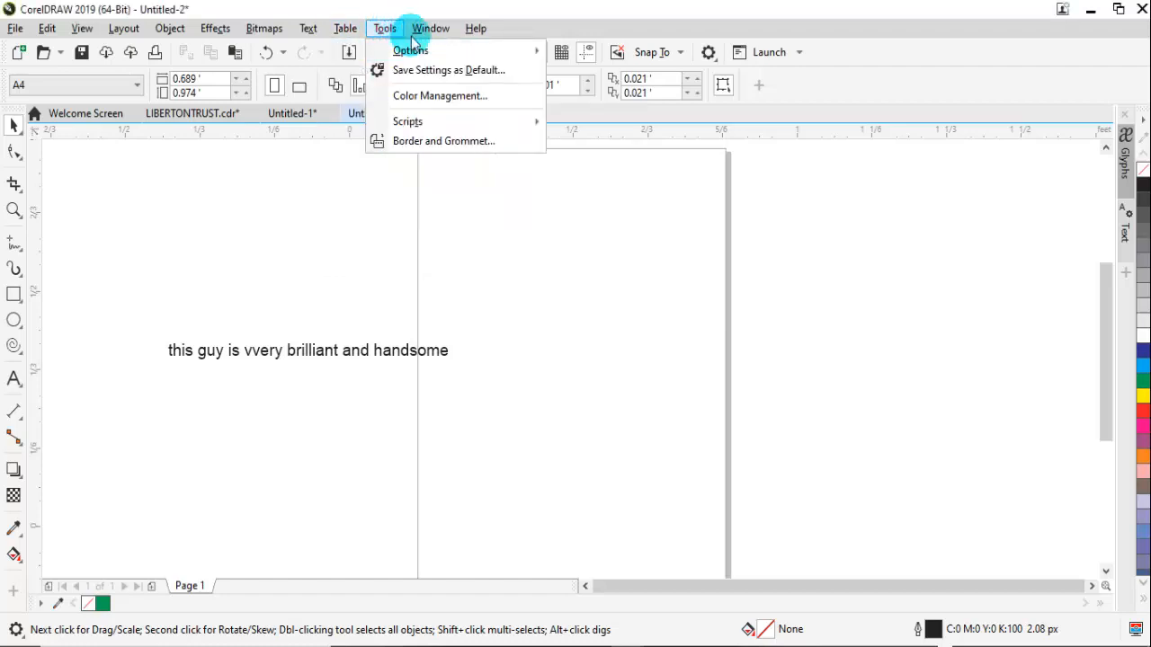
mouse_move(431, 27)
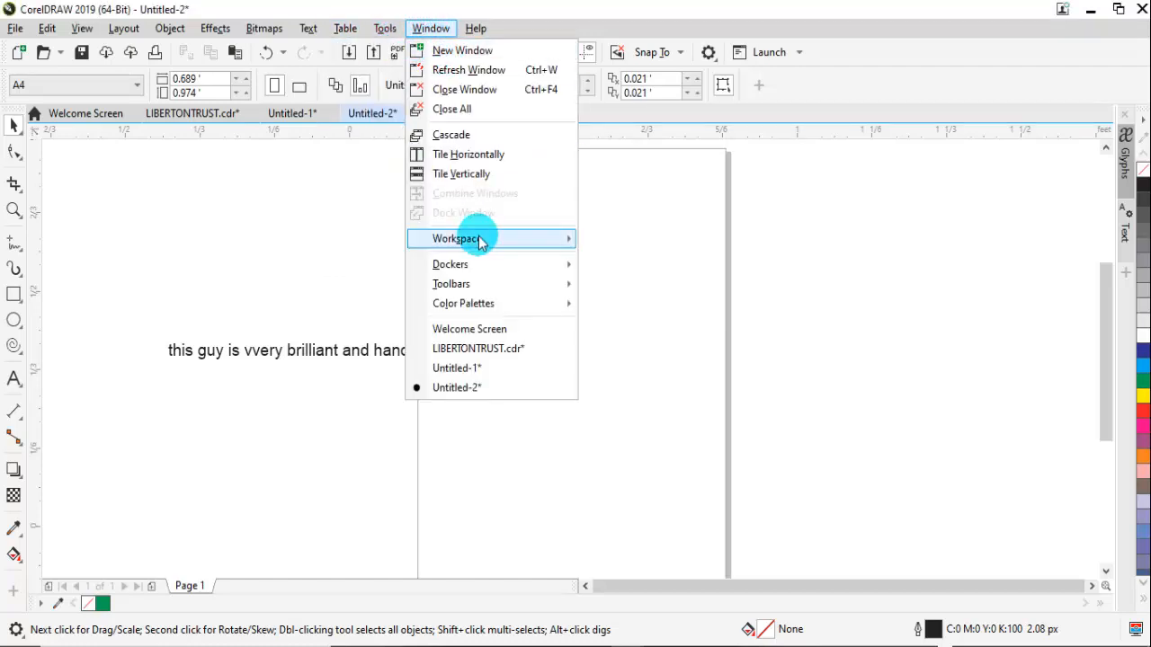
left_click(567, 32)
left_click(433, 28)
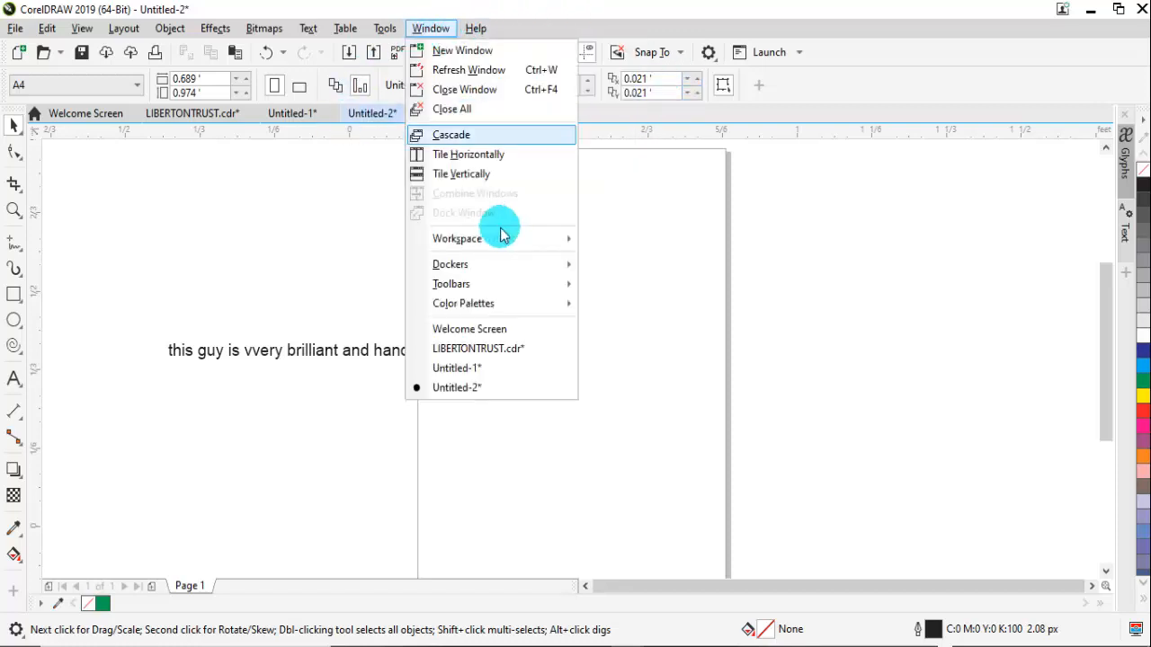
left_click(474, 26)
left_click(475, 28)
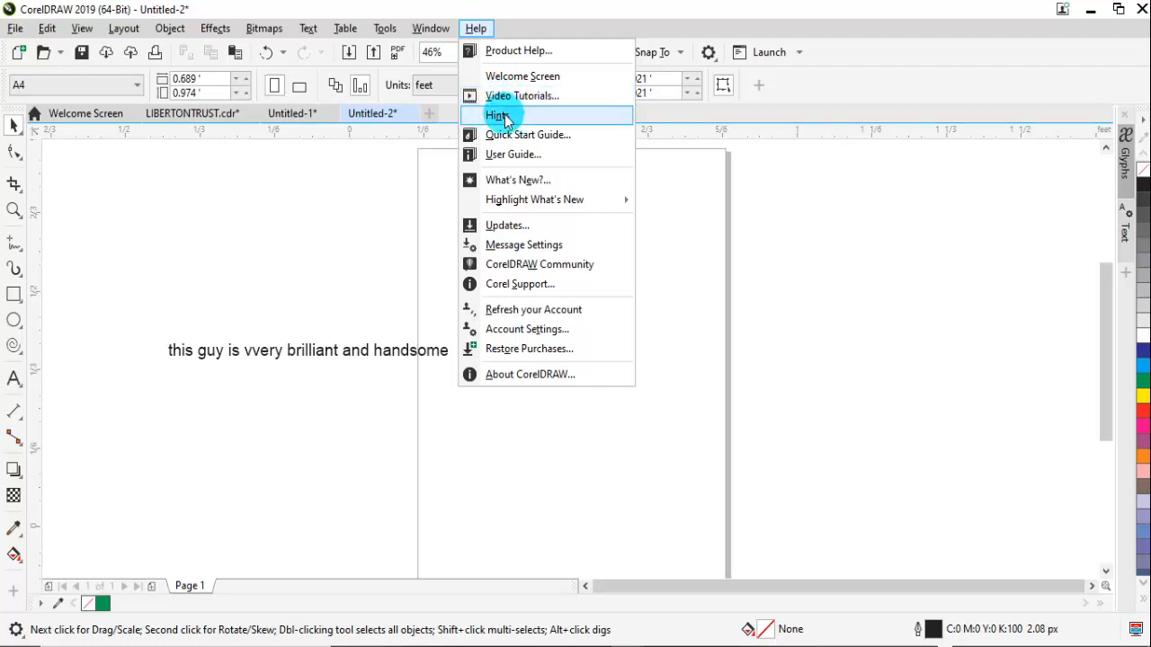
left_click(288, 226)
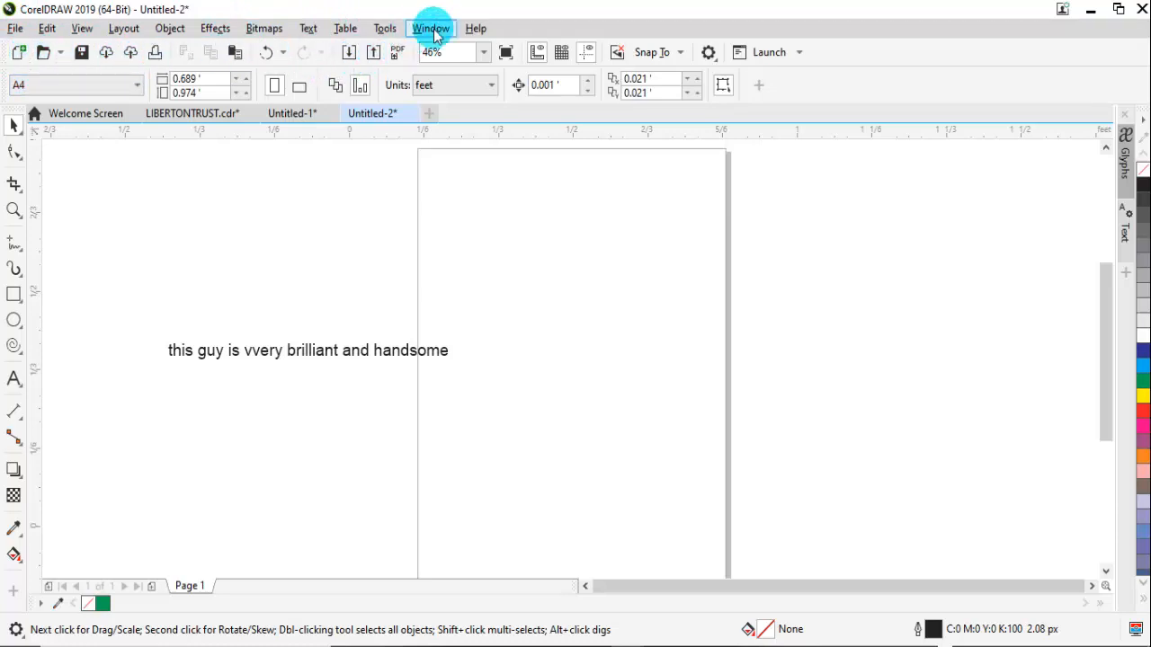
left_click(306, 29)
mouse_move(364, 236)
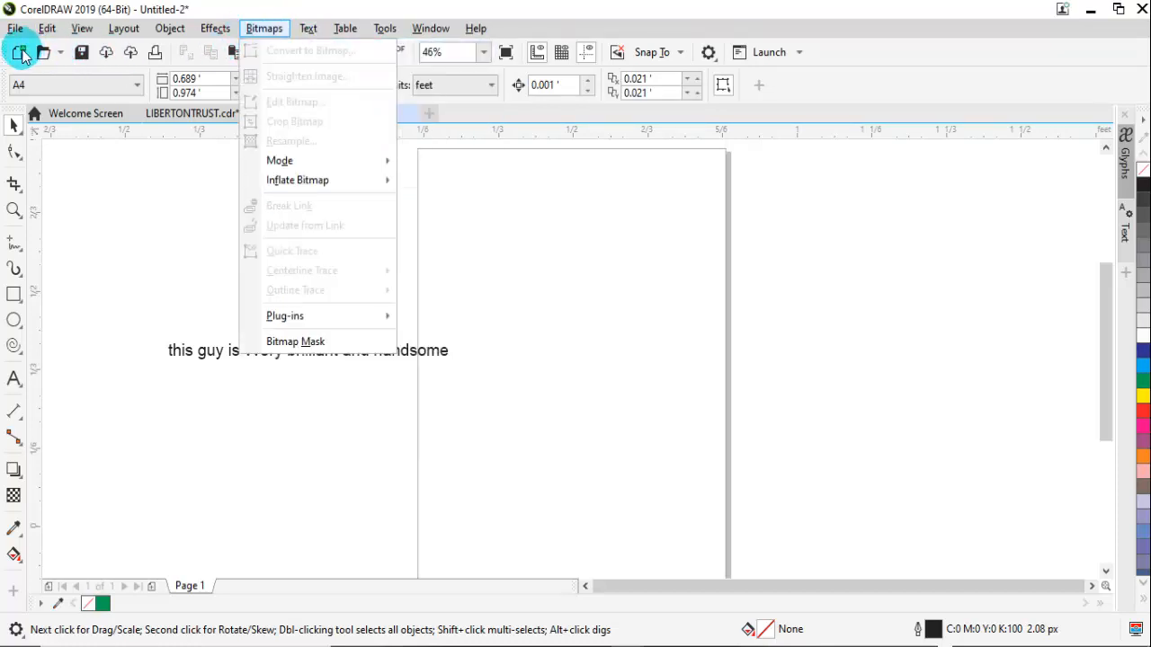
left_click(887, 56)
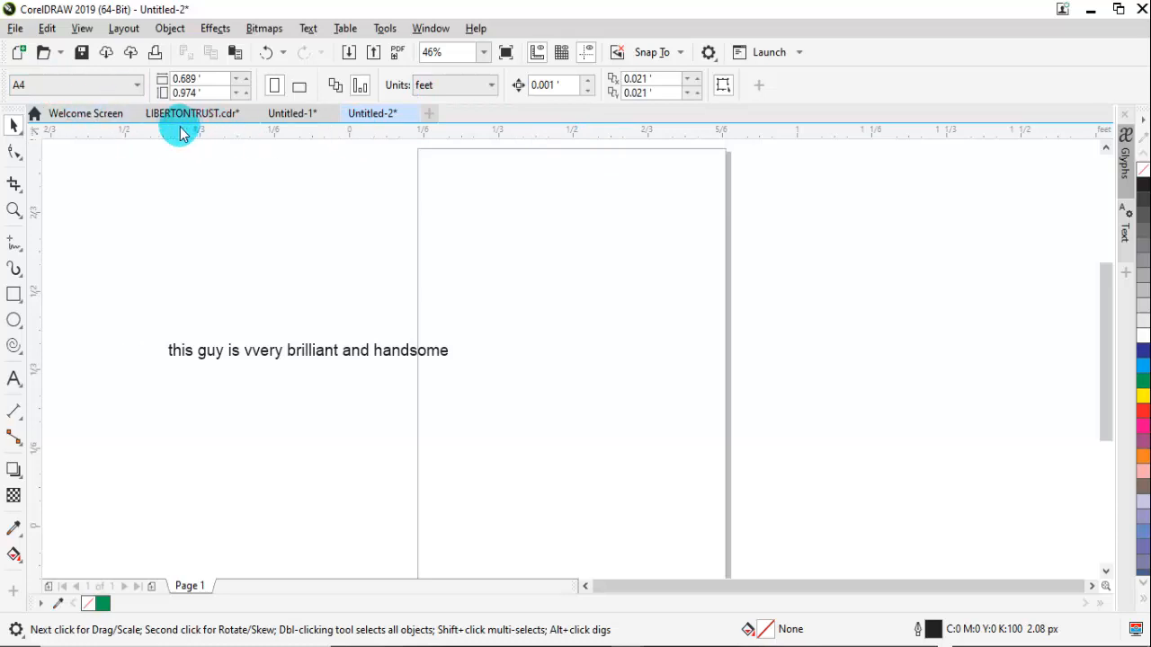
Look through the preset page sizes, from Legal to the Japanese formats, and the available drawing units
left_click(113, 93)
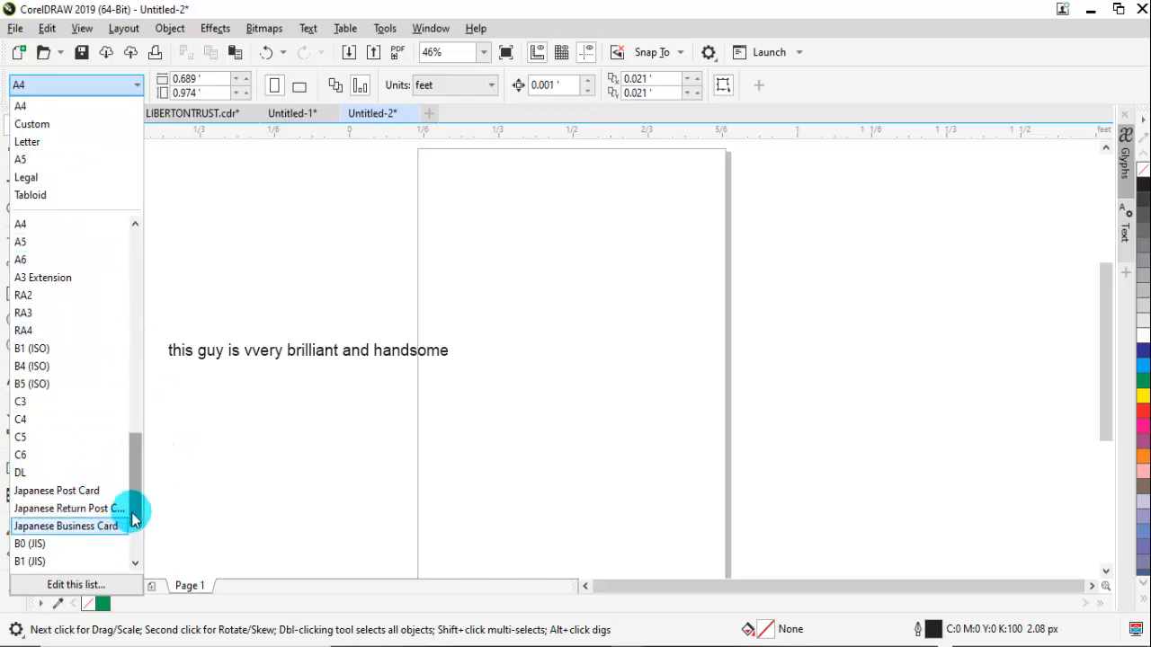
left_click_drag(134, 514, 135, 306)
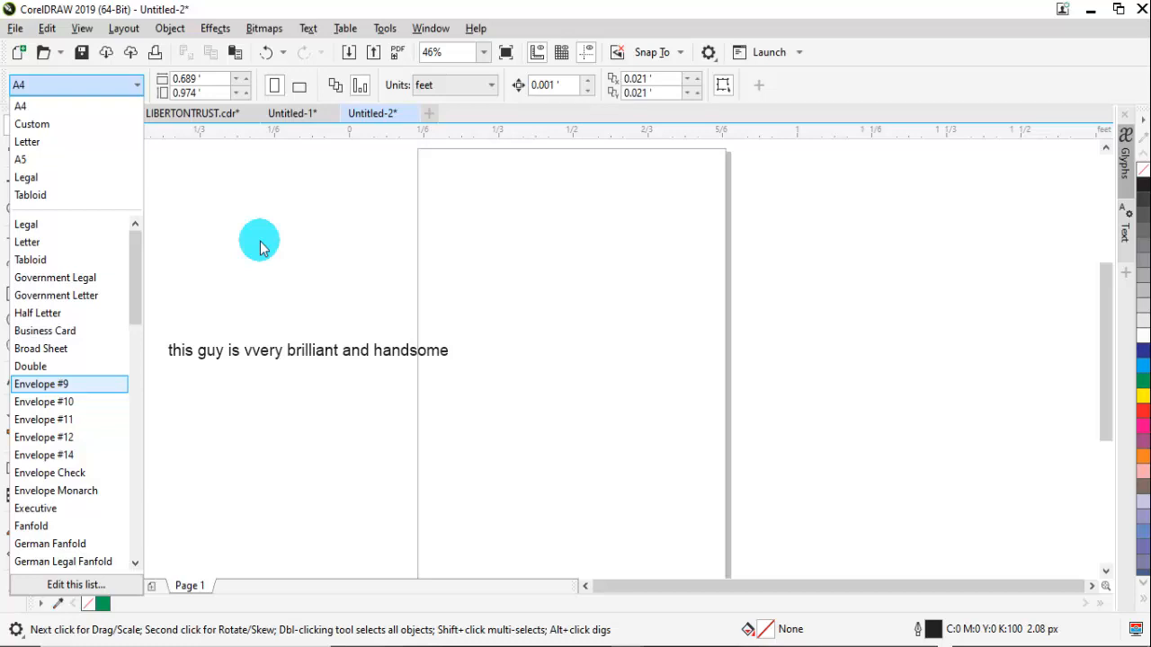
left_click(260, 247)
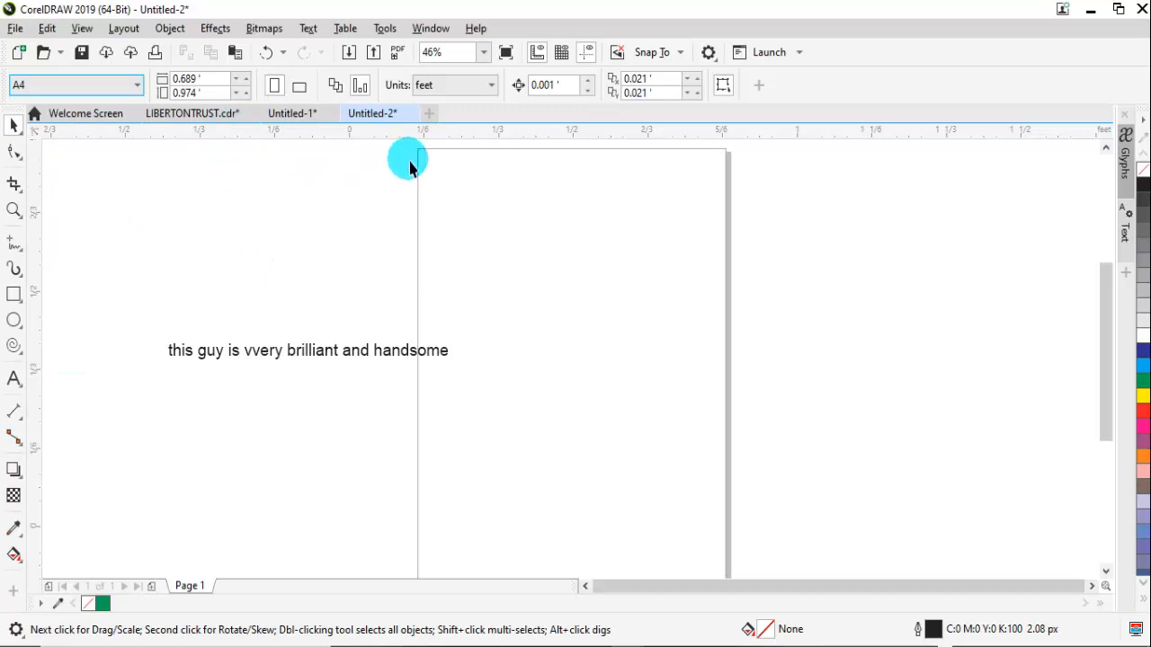
left_click(206, 85)
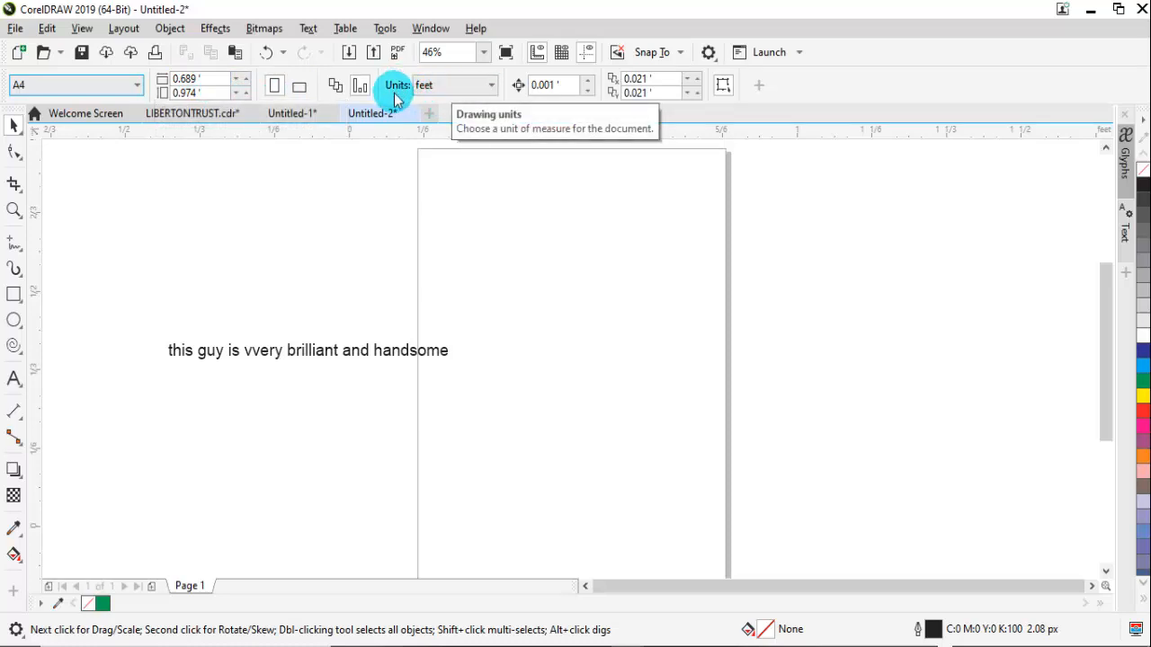
left_click(432, 87)
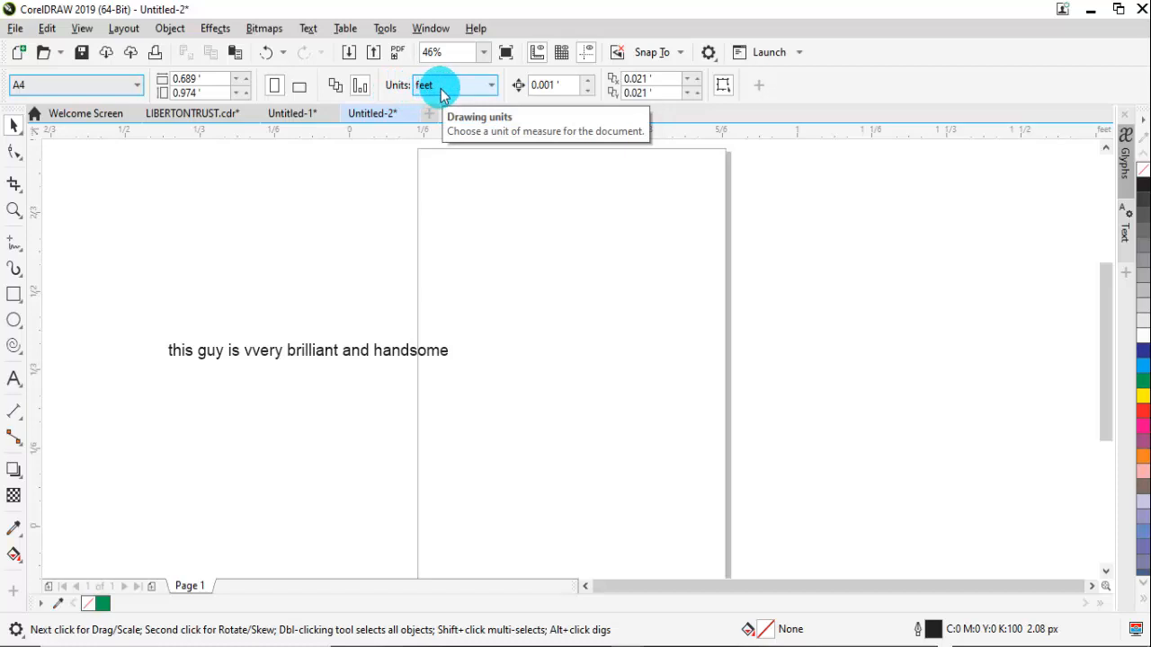
left_click(442, 93)
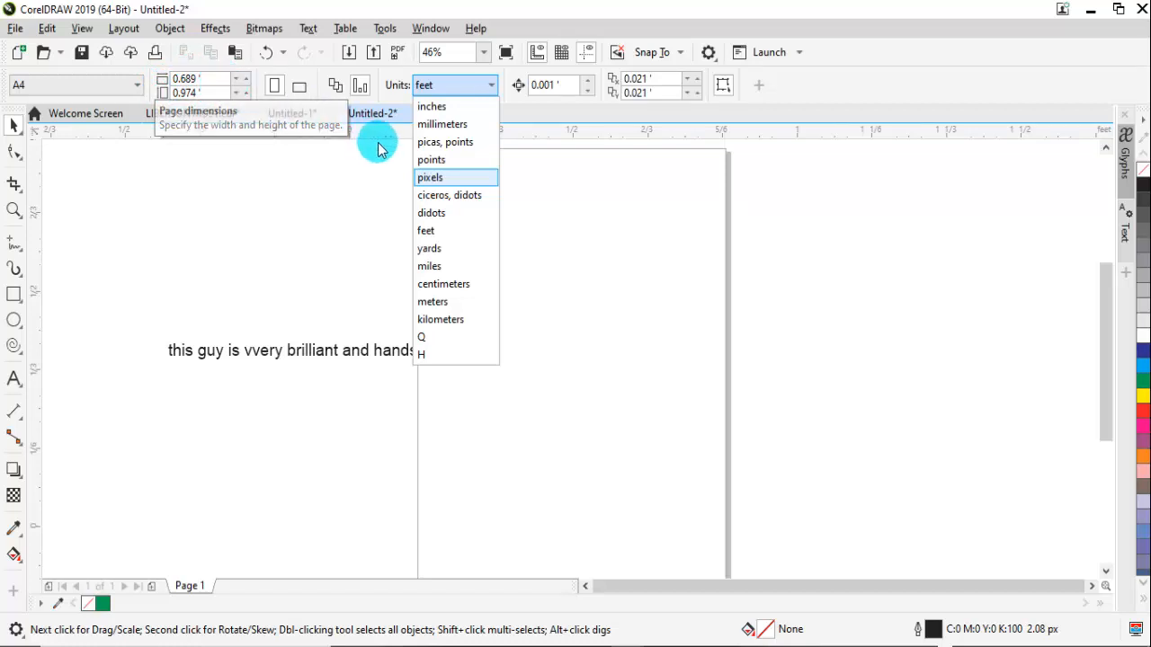
Try to set the page dimensions to 500 feet wide and 250 feet high, and inspect the enlarged page
left_click(190, 81)
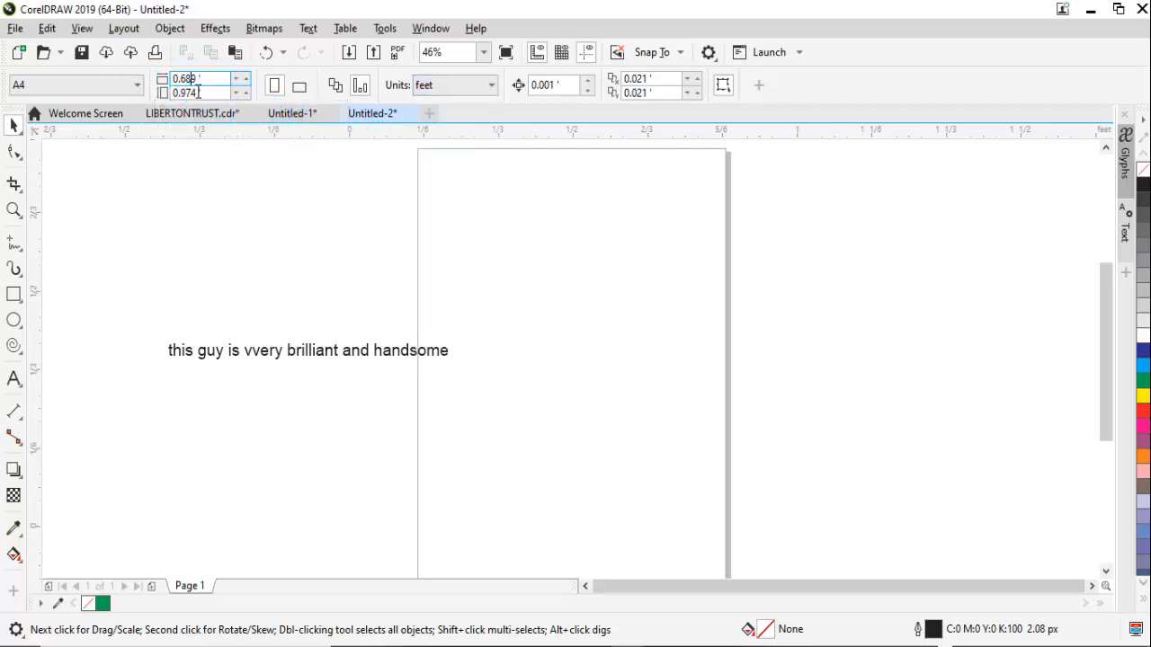
type("500")
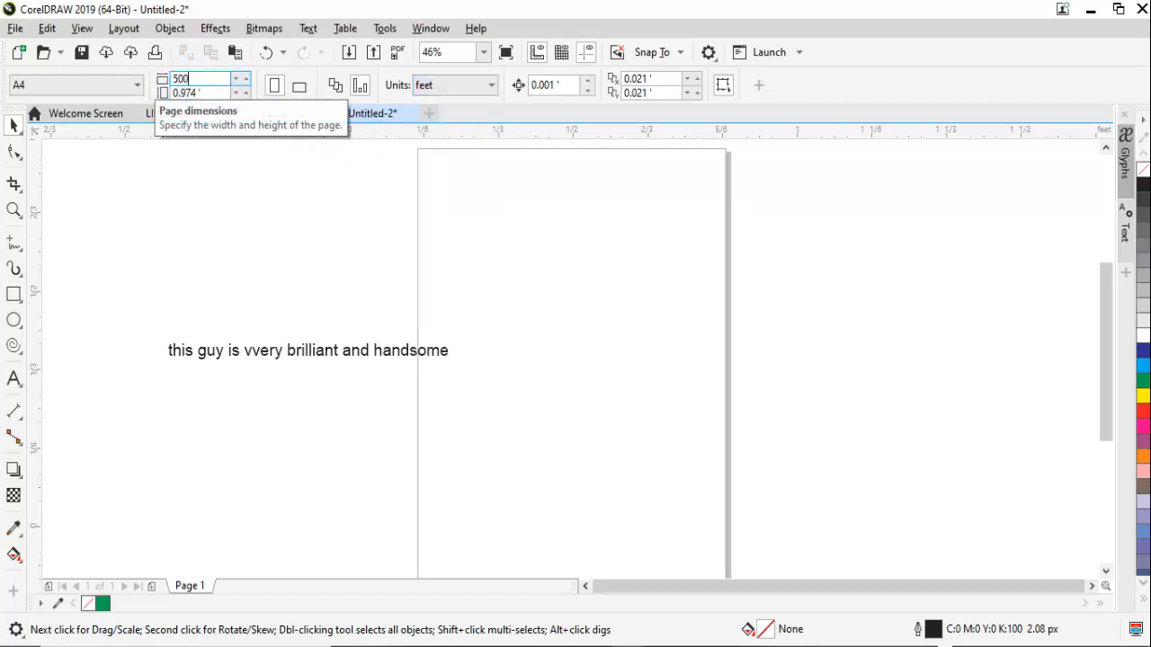
key("Tab")
type("250")
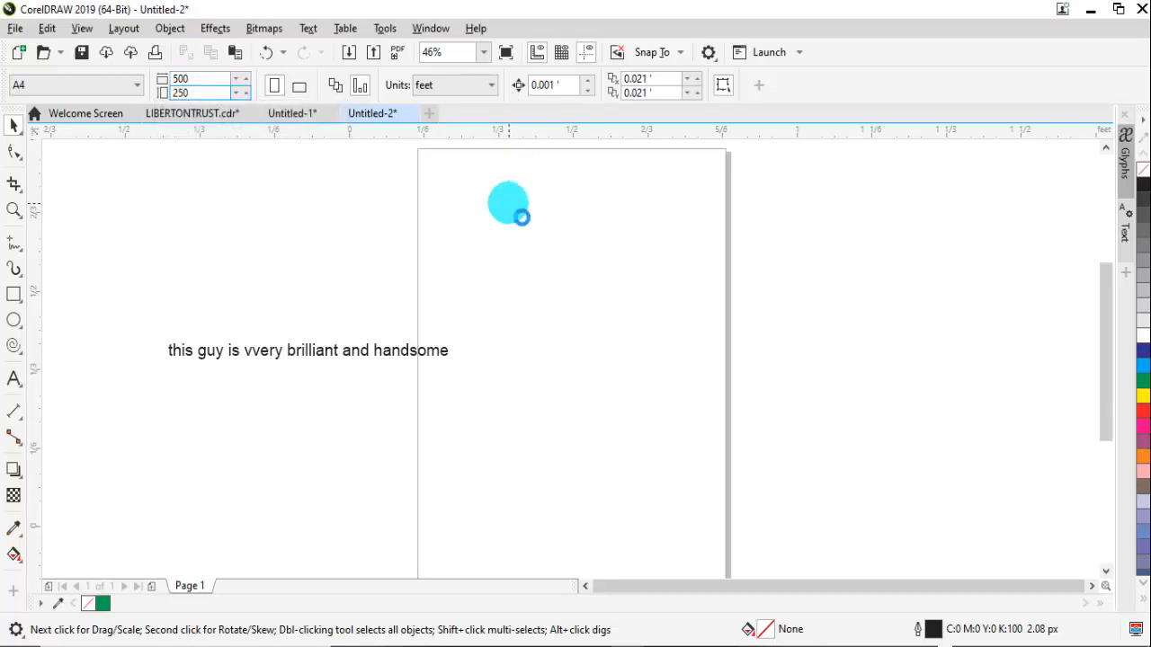
key("Return")
key("z")
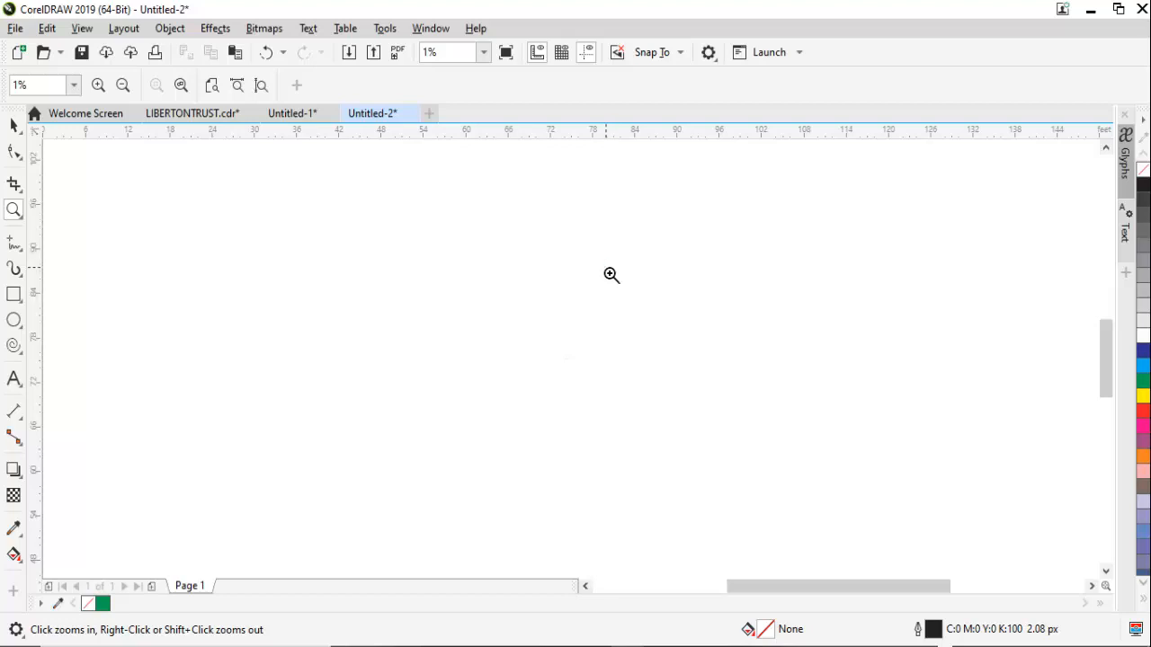
left_click(605, 266)
left_click(237, 87)
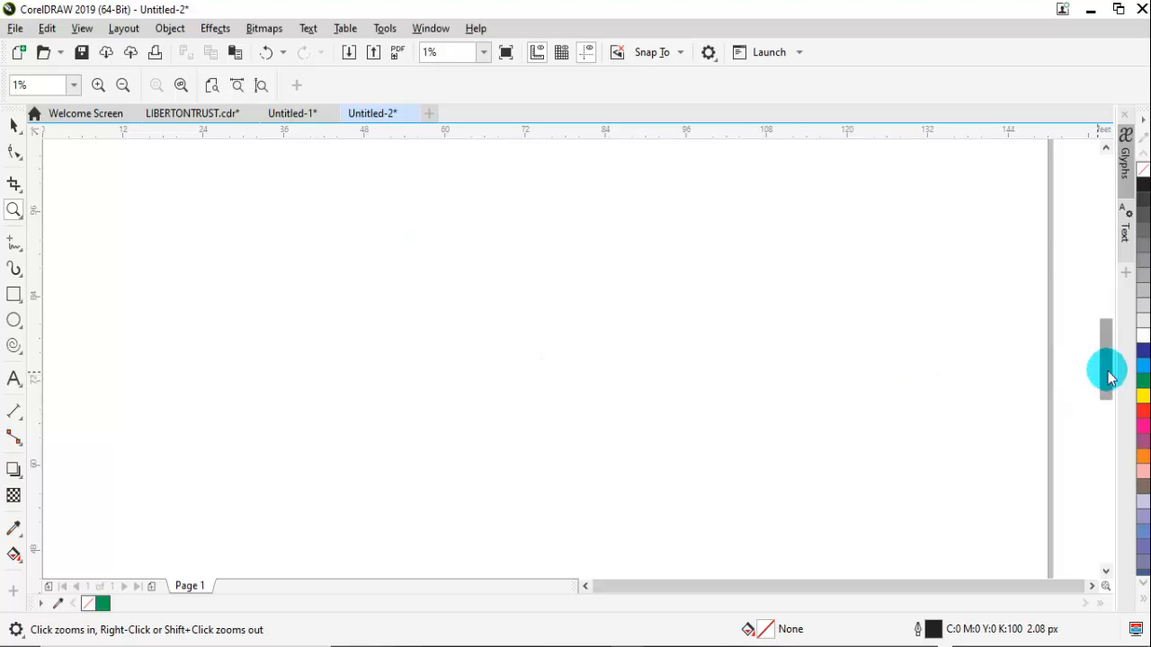
left_click_drag(1105, 368, 863, 324)
left_click(16, 127)
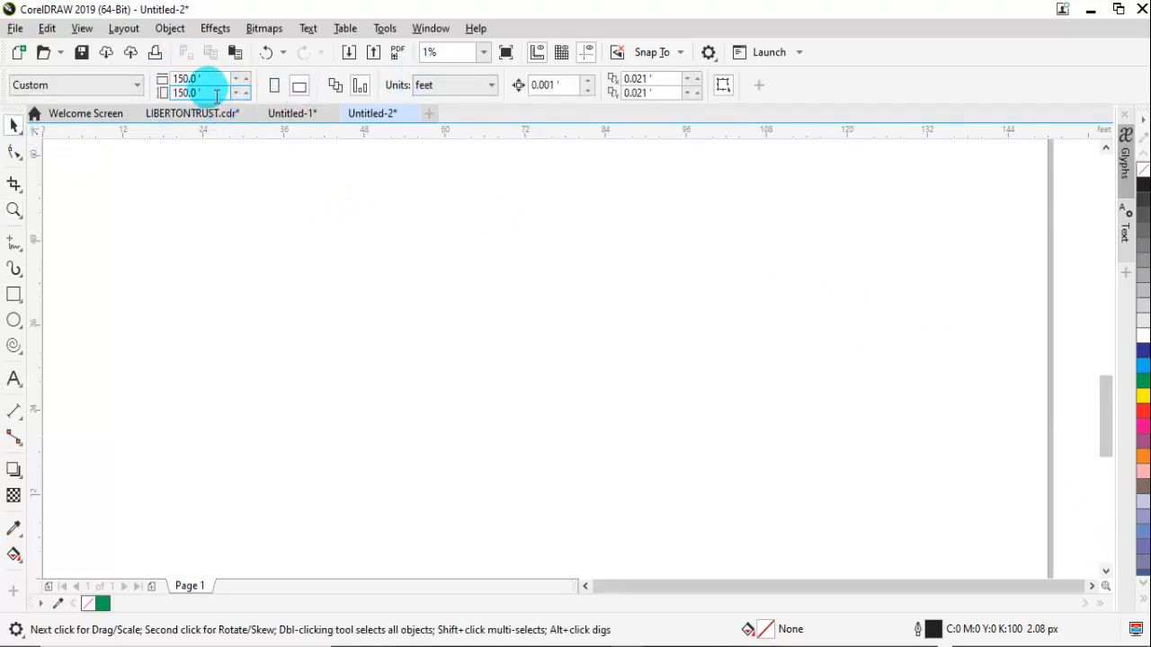
Set the page dimensions to 20 feet wide and 10 feet high, and view the whole page
left_click_drag(217, 96, 155, 90)
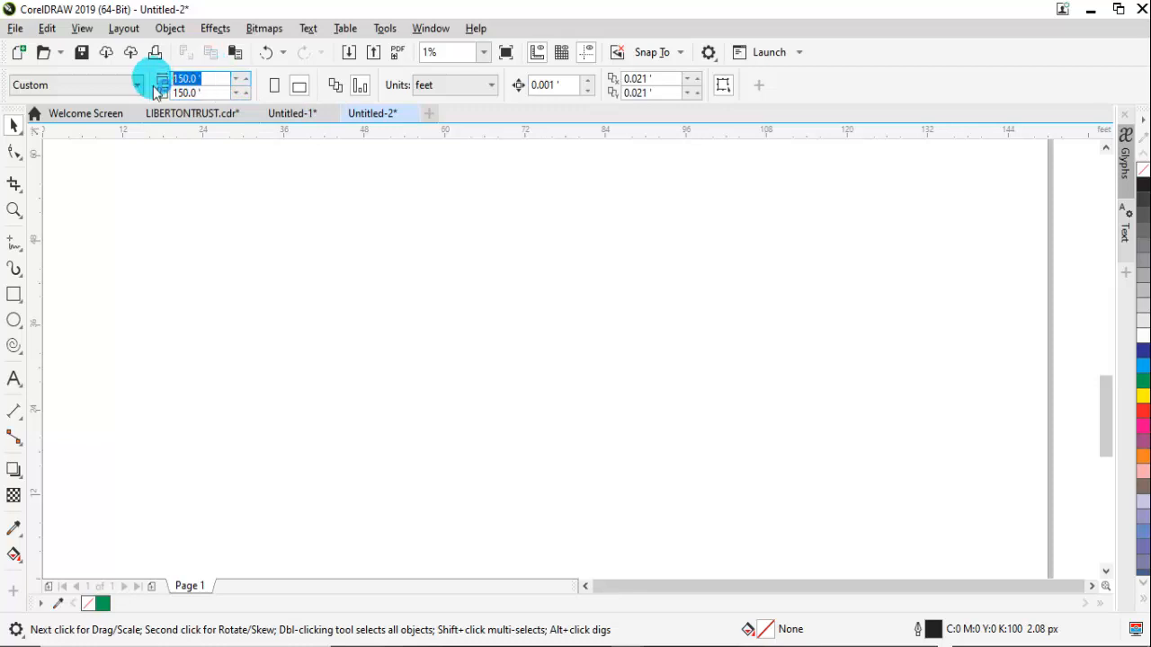
type("20")
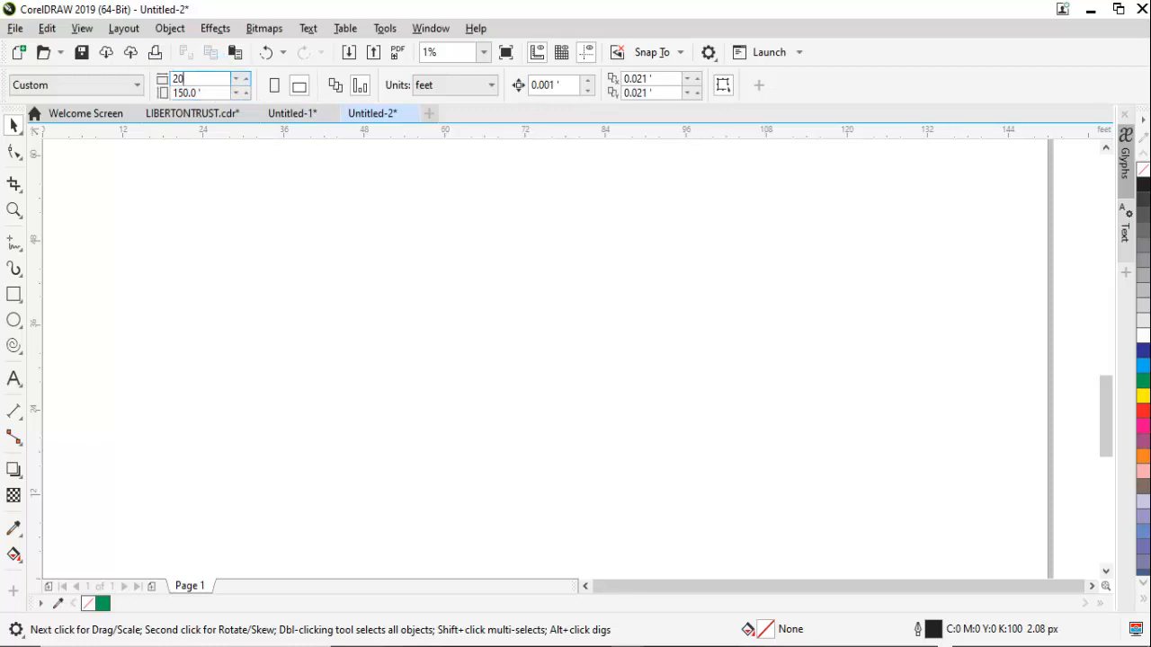
key("Tab")
type("10")
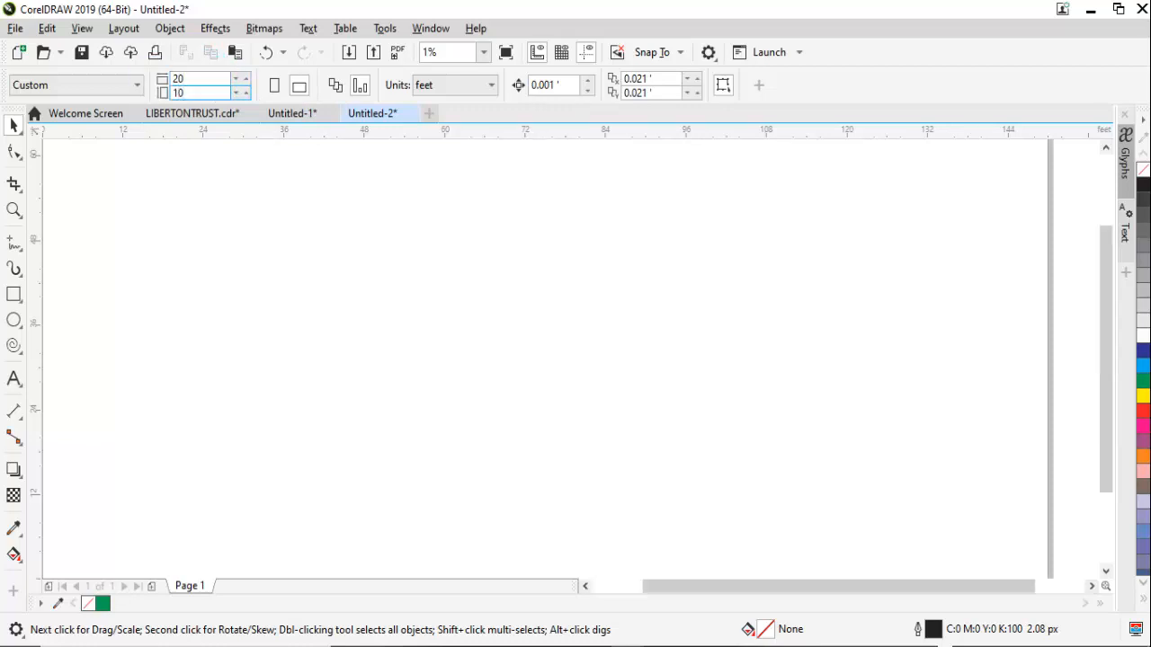
key("Return")
key("z")
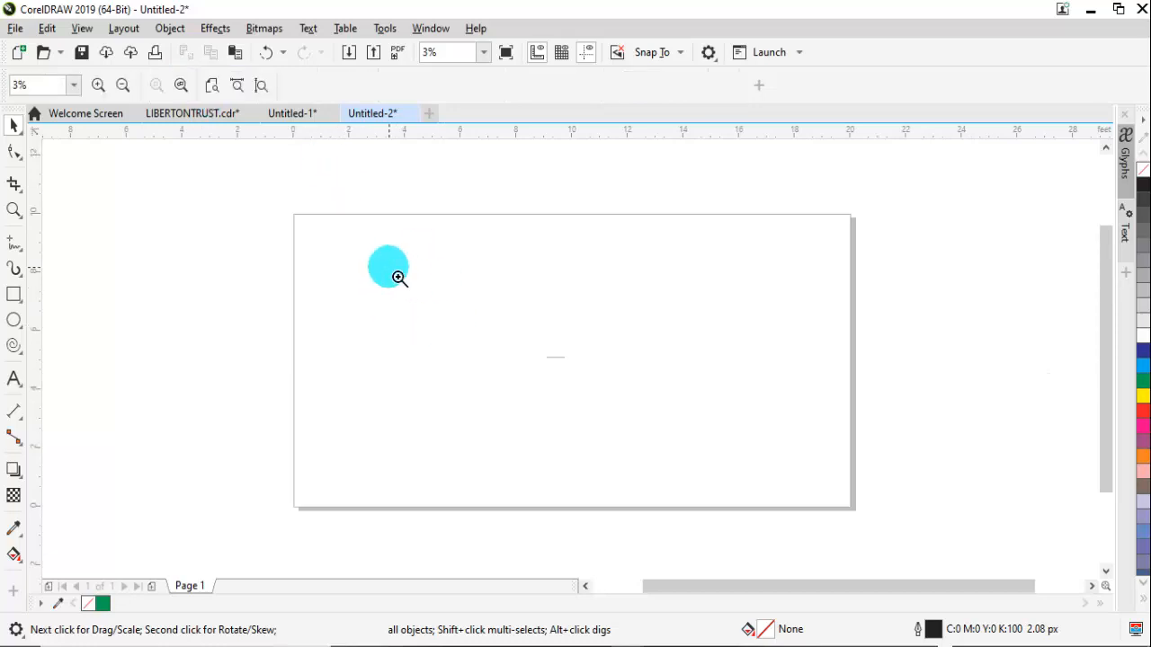
key("F3")
key("F3")
key("space")
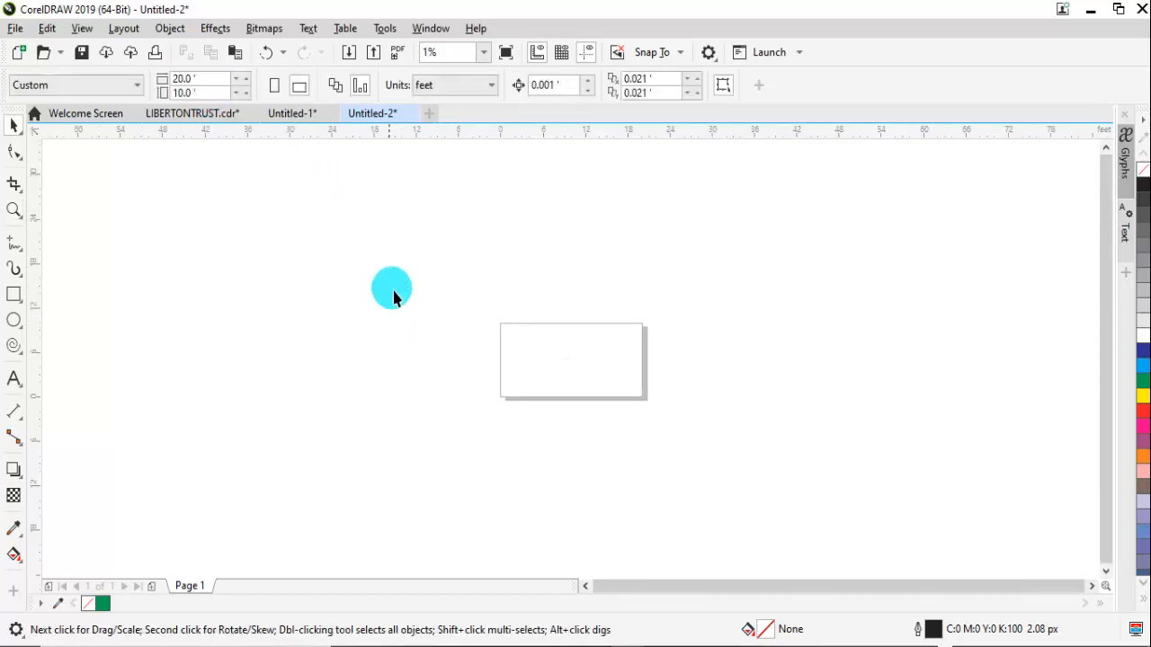
Undo the custom page size changes to restore the A4 page
key("ctrl+z")
key("ctrl+z")
key("ctrl+z")
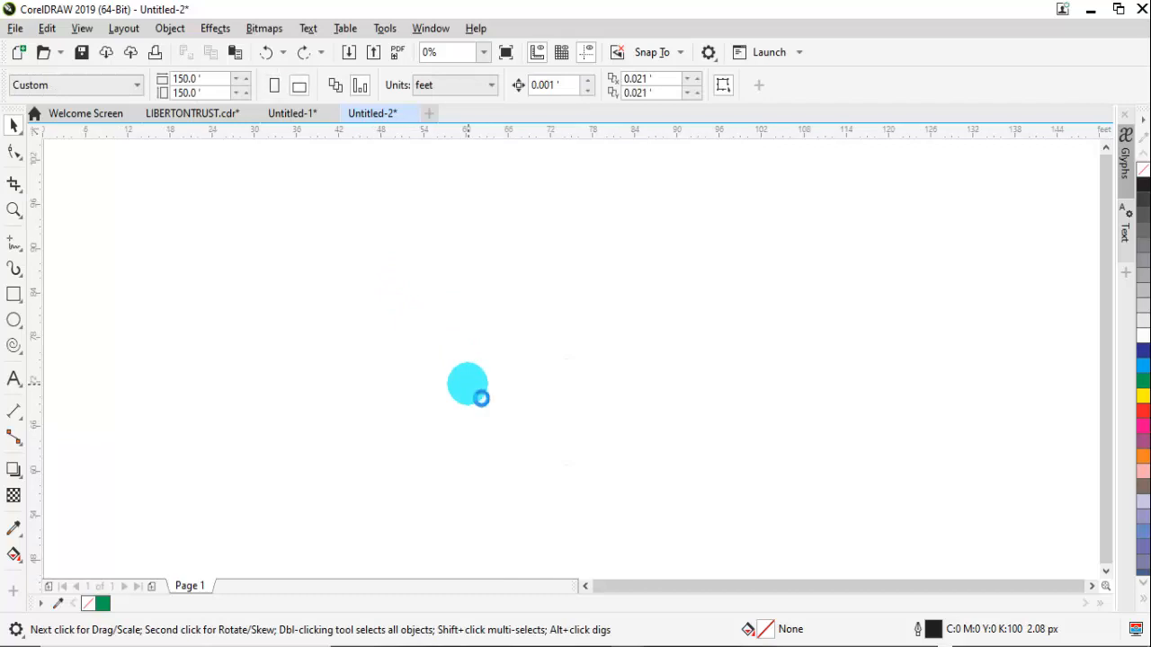
key("ctrl+z")
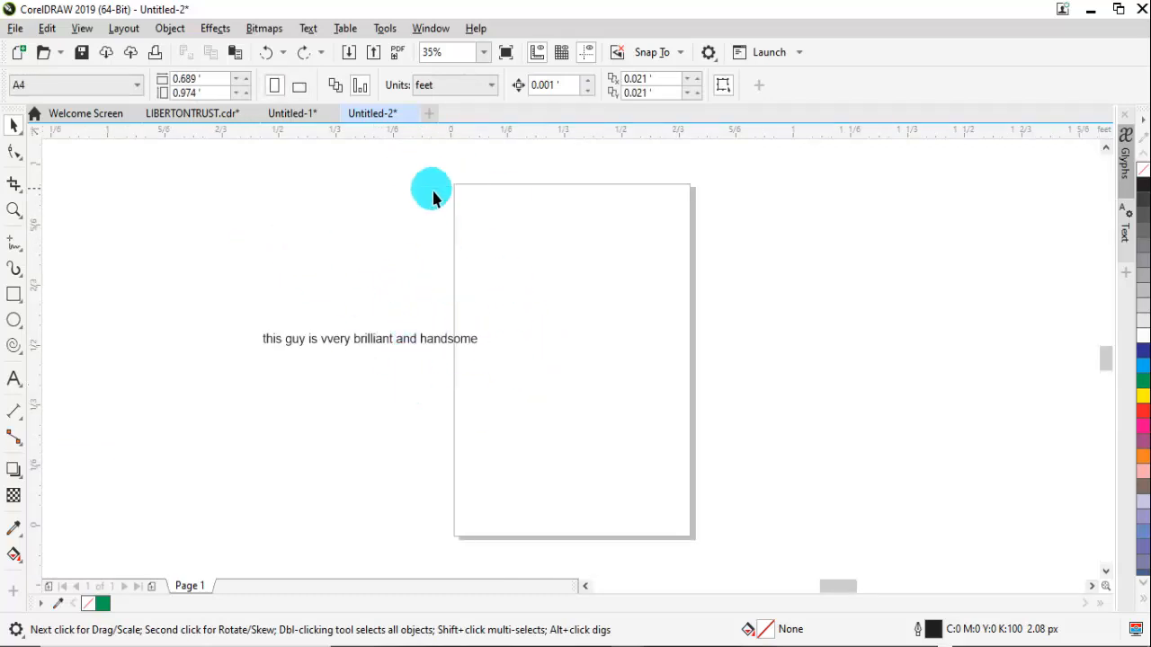
Review the drawing unit choices, and switch the page to landscape orientation and back to portrait
left_click(444, 87)
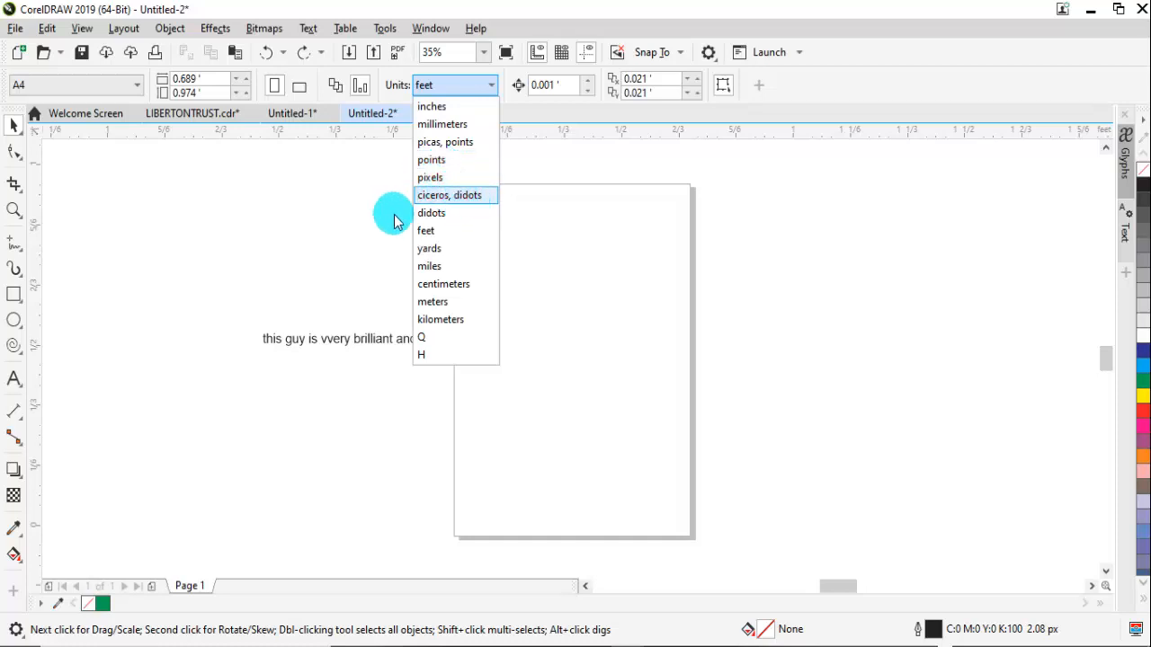
left_click(312, 237)
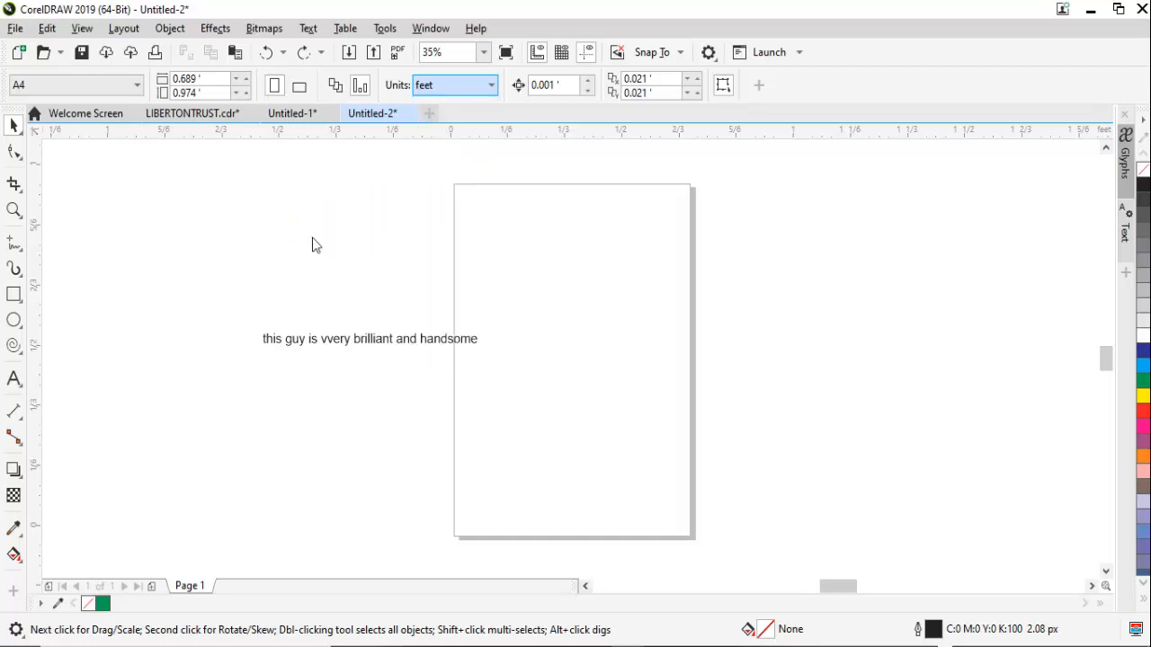
left_click(300, 86)
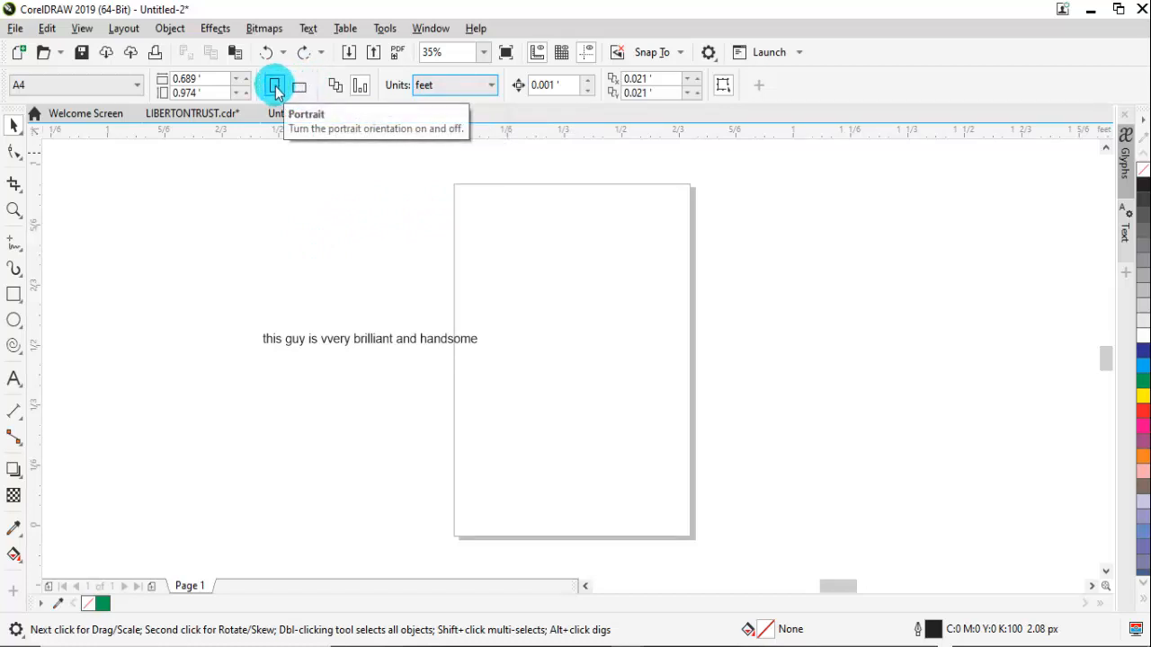
left_click(533, 355)
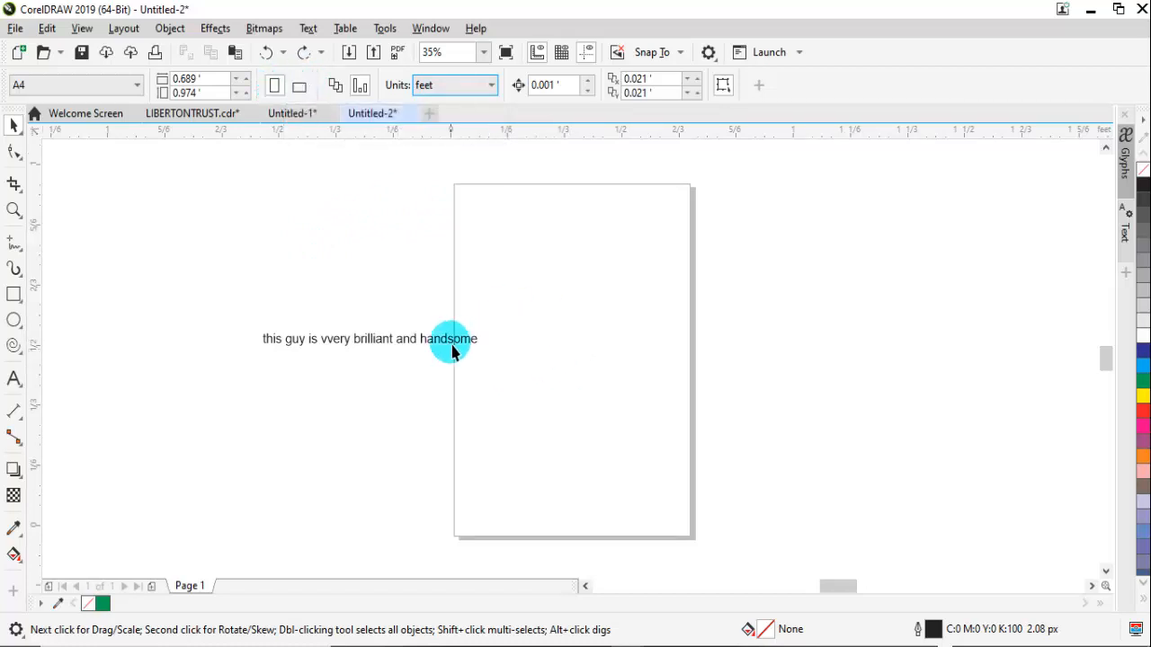
left_click(300, 90)
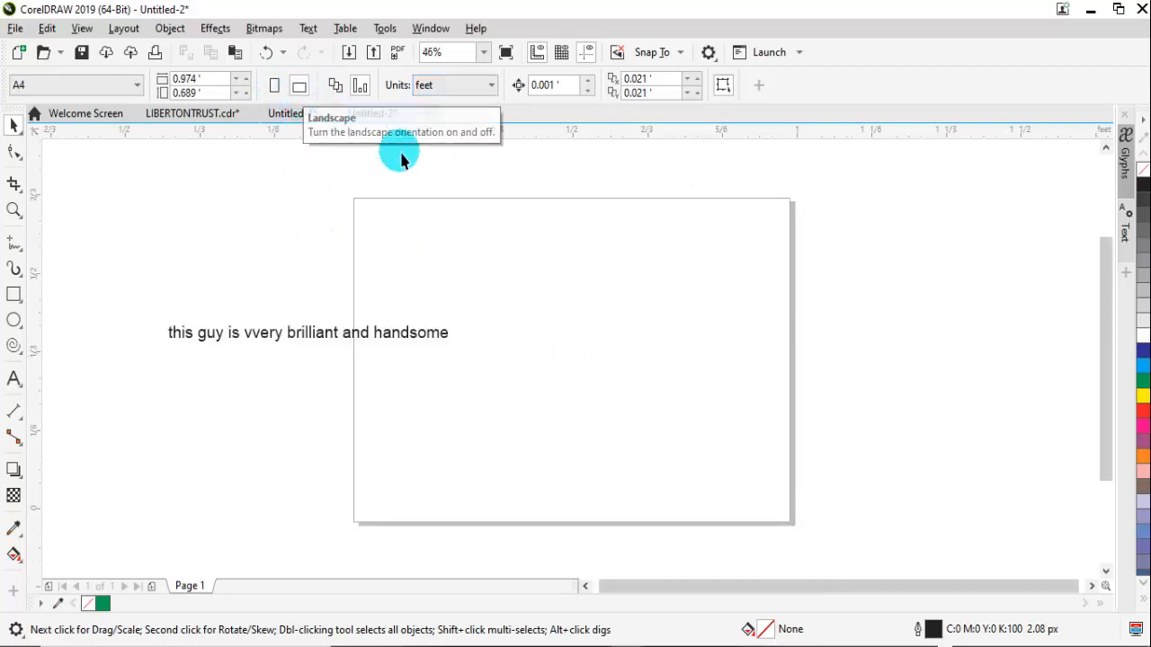
left_click(275, 88)
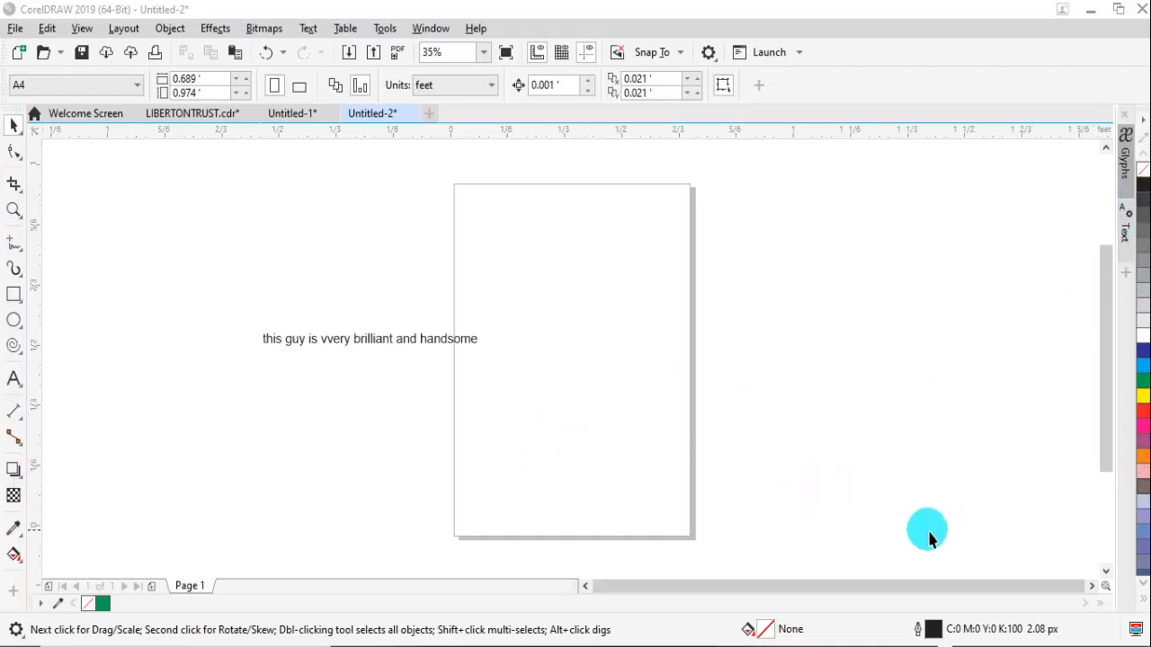
mouse_move(519, 645)
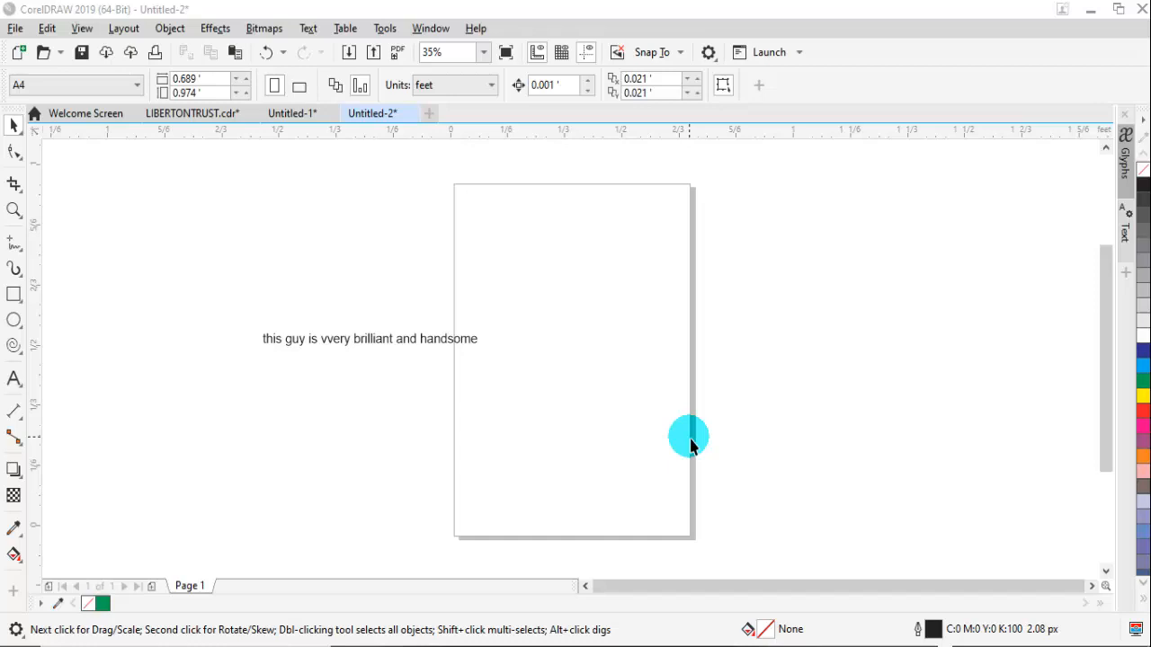
left_click(517, 646)
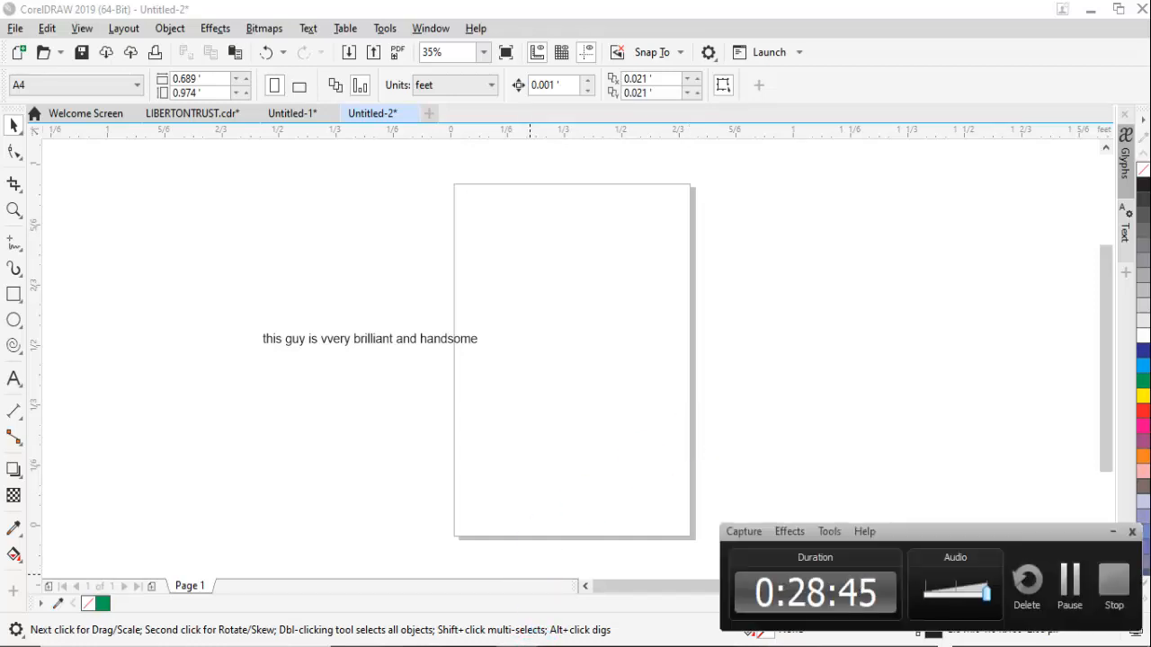